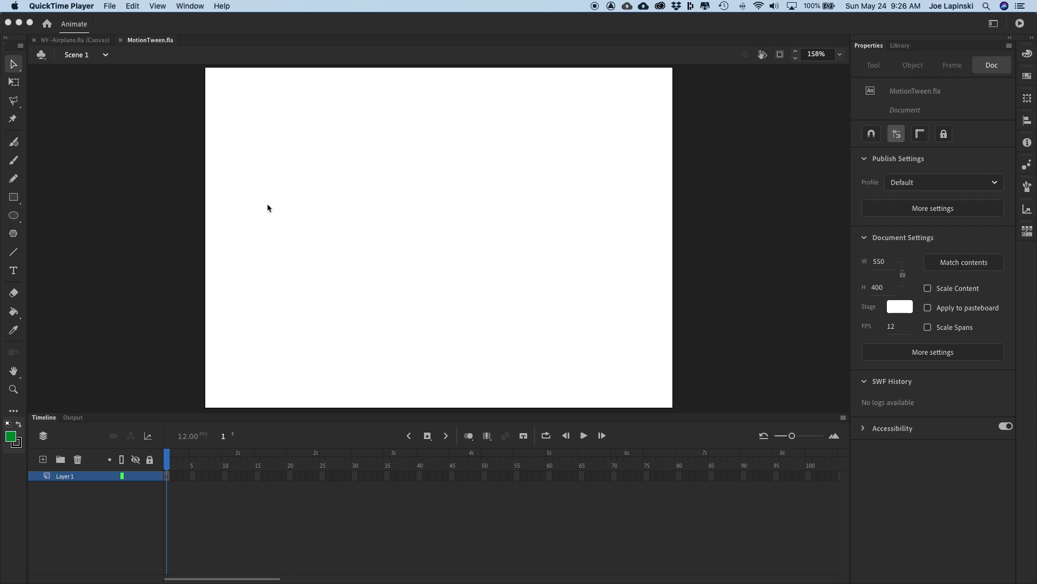
- Examine the alternate tools grouped with the Rectangle, Oval, Selection and Polygon lasso tools, ending on the Selection tool
{"action": "left_click", "coordinate": [250, 22]}
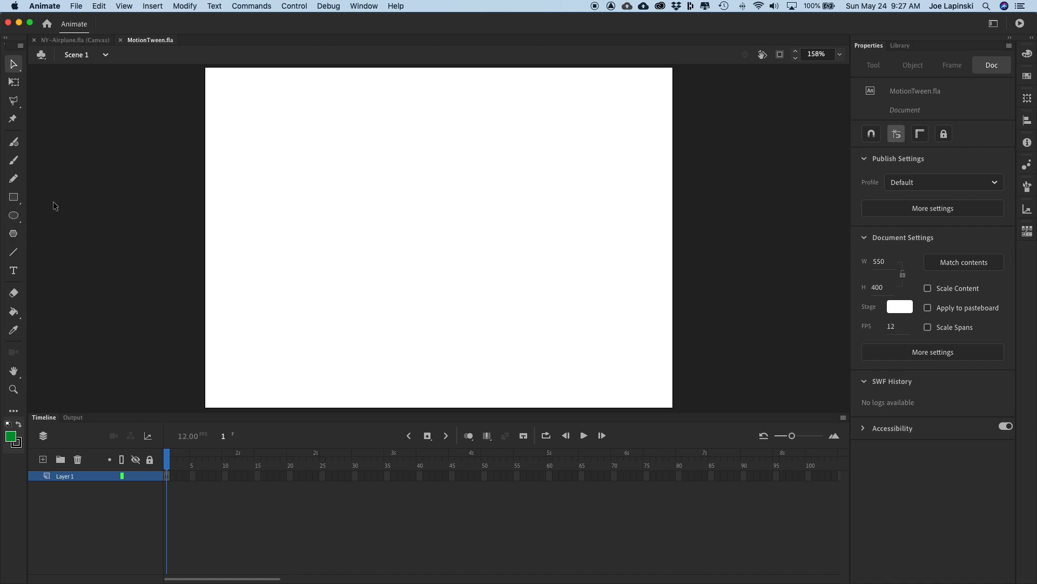
{"action": "left_click", "coordinate": [15, 201]}
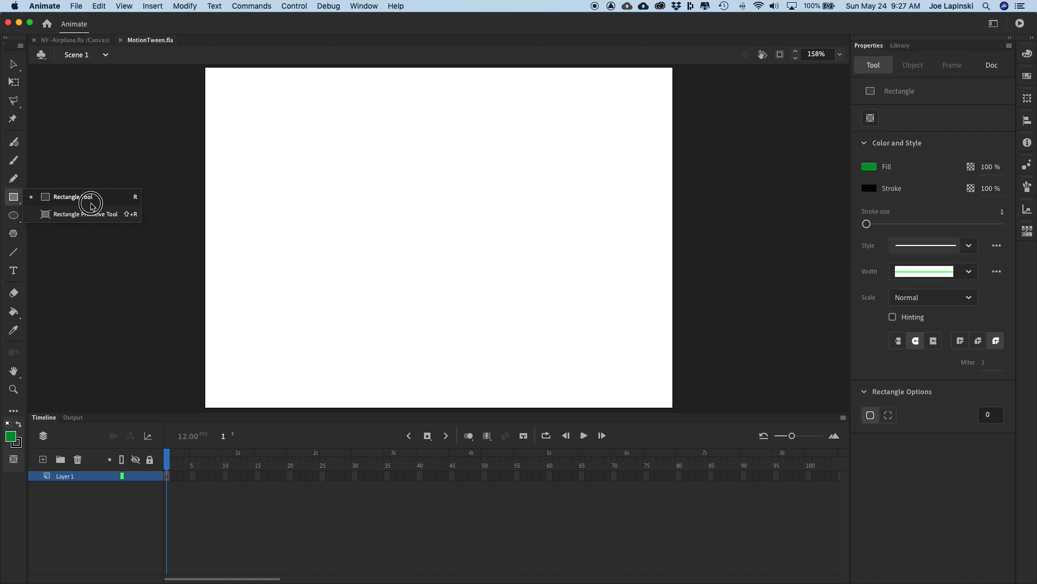
{"action": "left_click", "coordinate": [13, 198]}
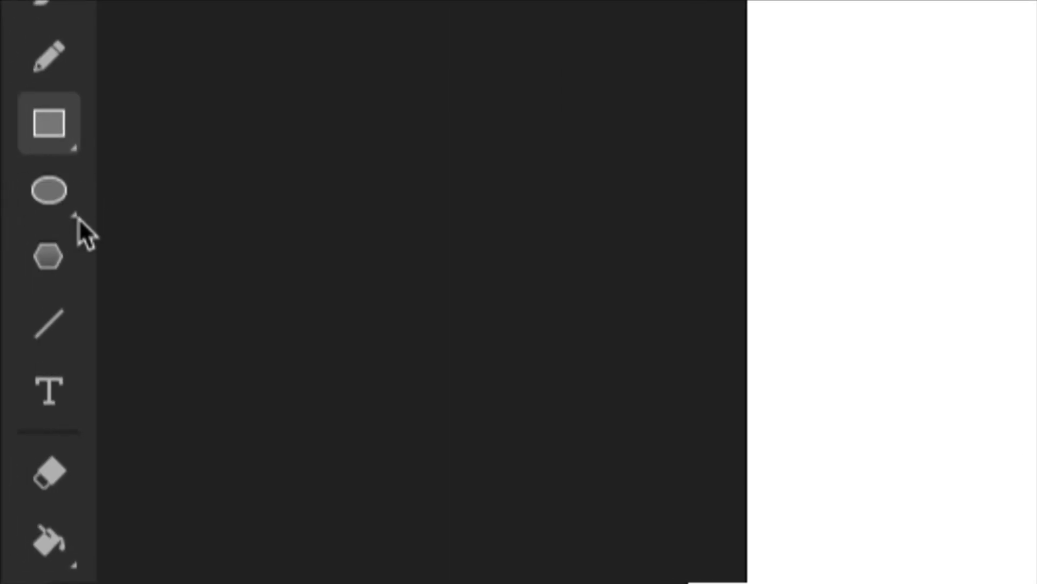
{"action": "left_click", "coordinate": [46, 199]}
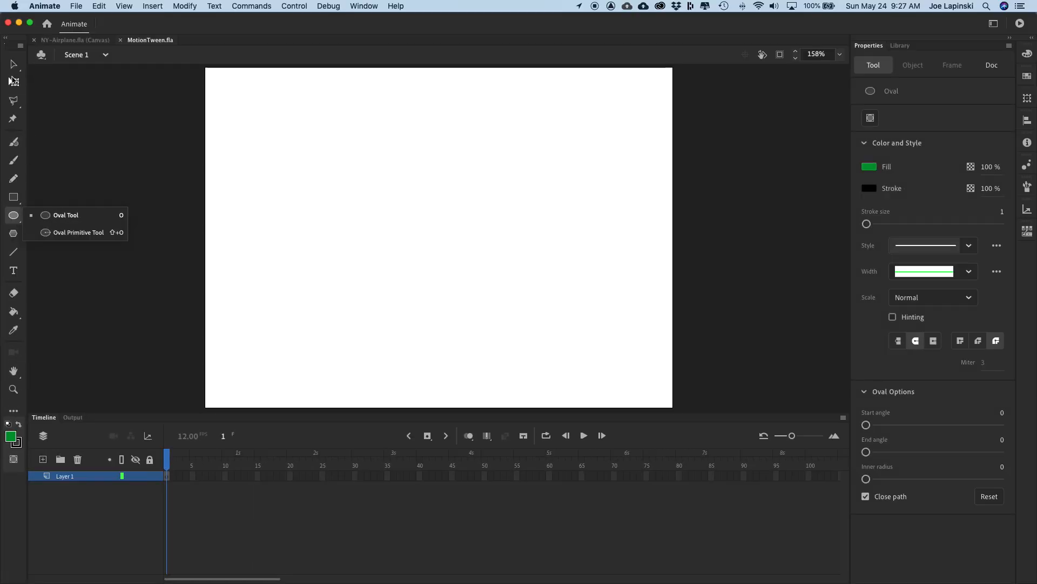
{"action": "left_click", "coordinate": [13, 64]}
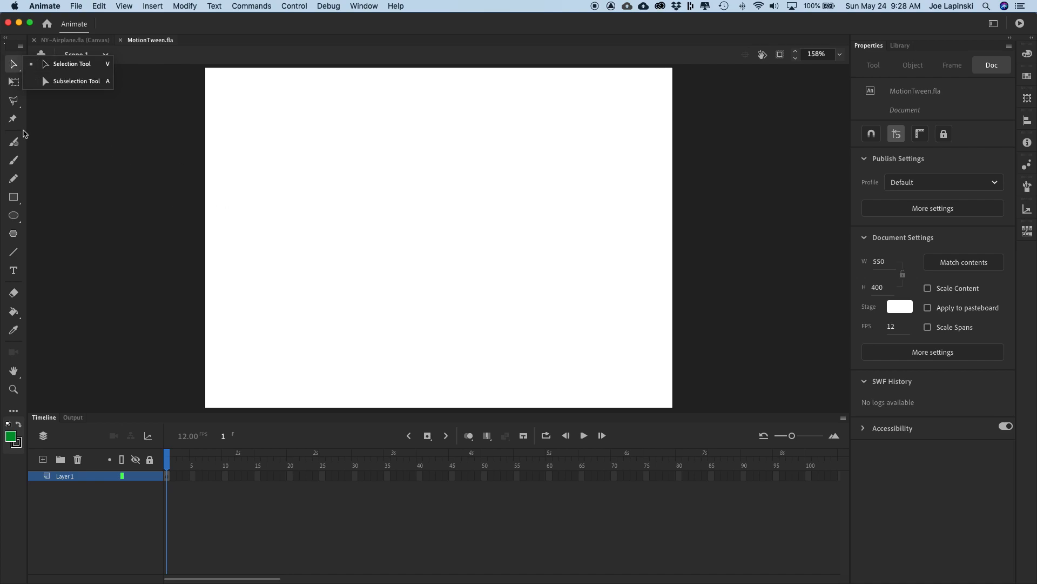
{"action": "left_click", "coordinate": [14, 101]}
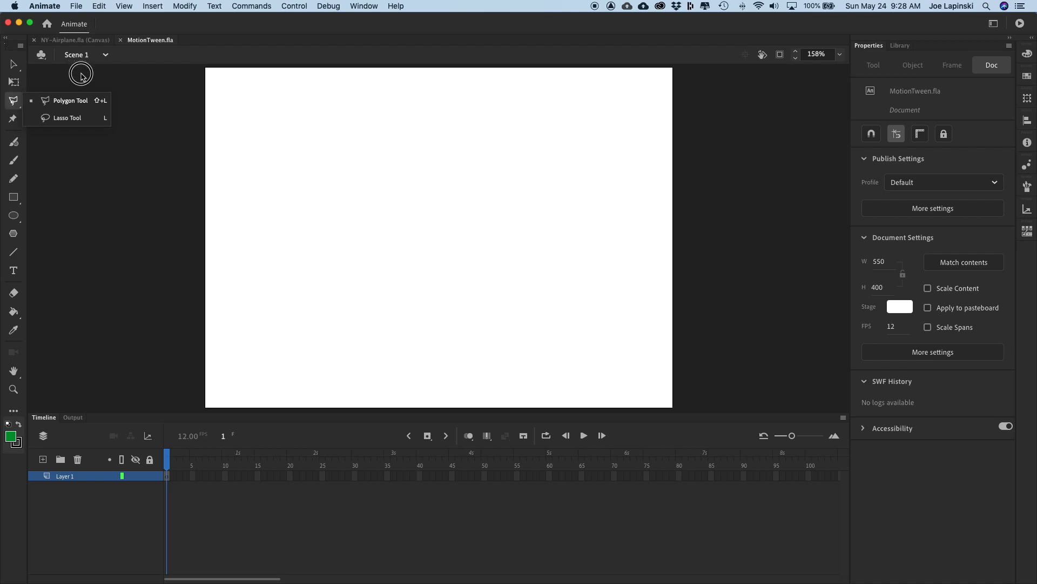
{"action": "left_click", "coordinate": [172, 108]}
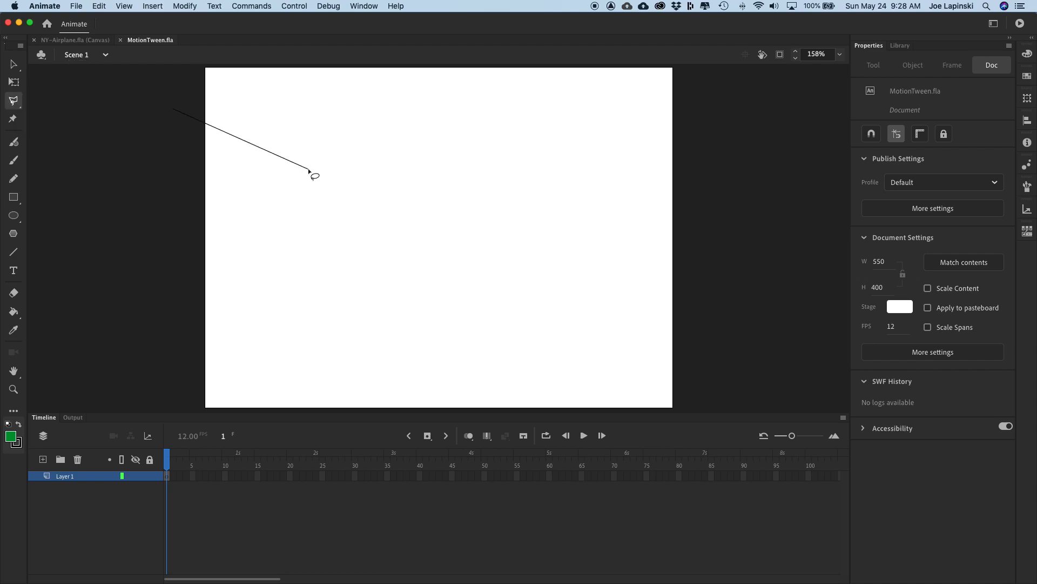
{"action": "left_click", "coordinate": [213, 162]}
{"action": "double_click", "coordinate": [331, 223]}
{"action": "left_click", "coordinate": [13, 65]}
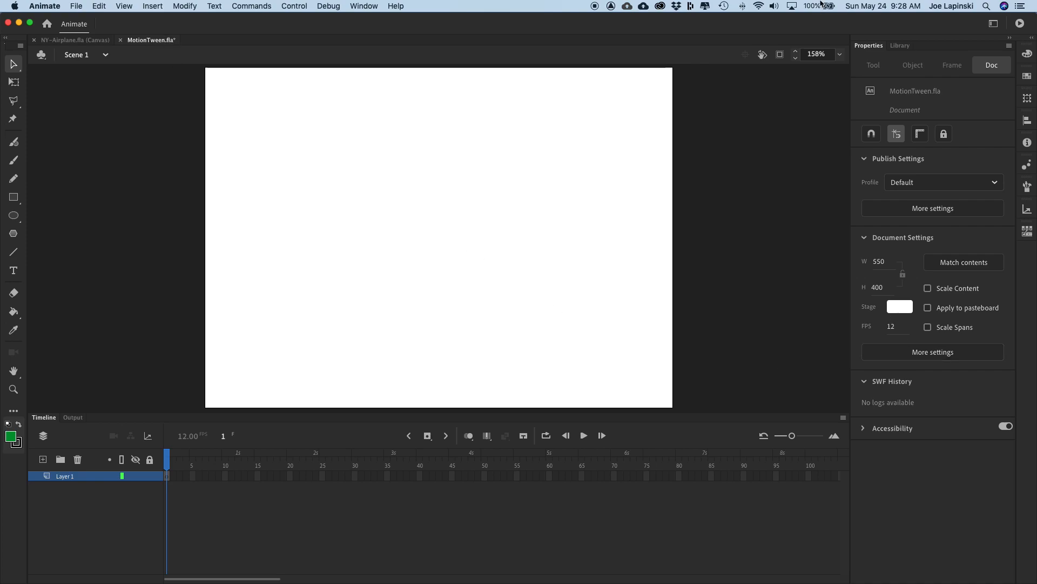
- Preview the my-fish1, my-fish2 and my-fish3 symbols in the document's library, ending on my-fish1
{"action": "left_click", "coordinate": [901, 46]}
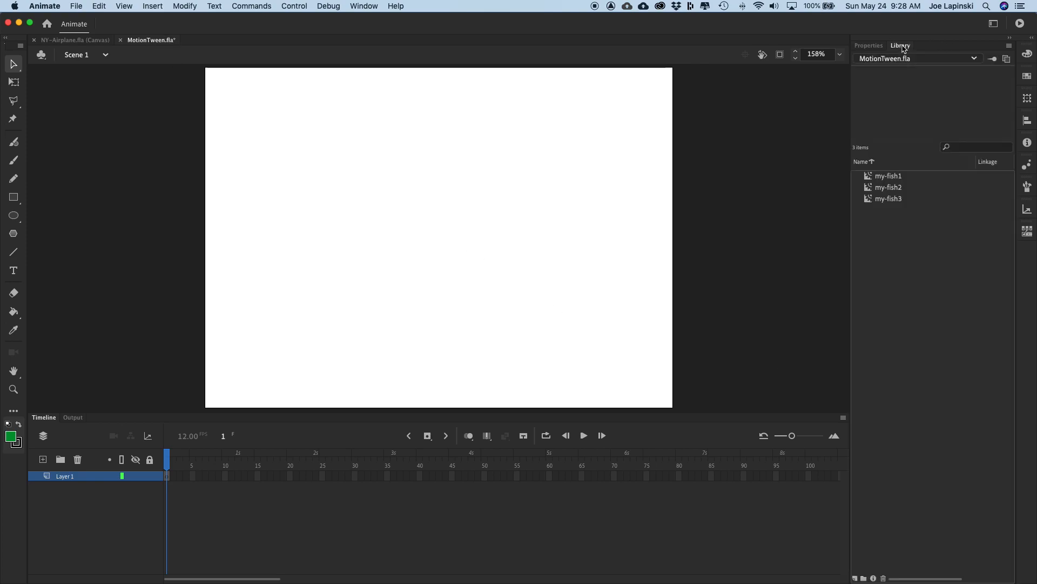
{"action": "left_click", "coordinate": [884, 176]}
{"action": "left_click", "coordinate": [881, 188]}
{"action": "left_click", "coordinate": [888, 199]}
{"action": "left_click", "coordinate": [887, 188]}
{"action": "left_click", "coordinate": [881, 179]}
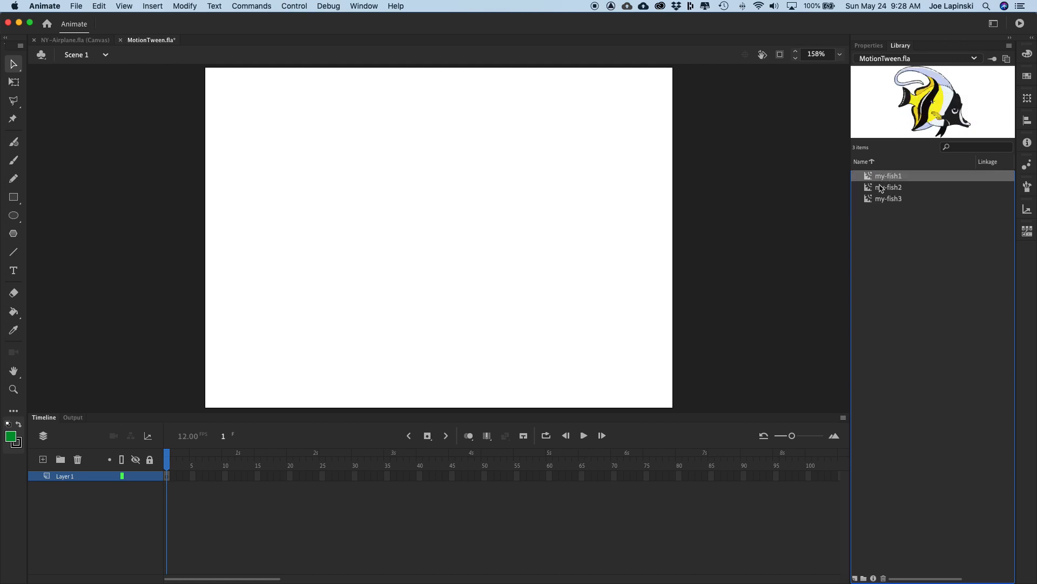
{"action": "left_click", "coordinate": [882, 188]}
{"action": "left_click", "coordinate": [882, 200]}
{"action": "left_click", "coordinate": [886, 180]}
{"action": "left_click", "coordinate": [895, 191]}
{"action": "left_click", "coordinate": [894, 200]}
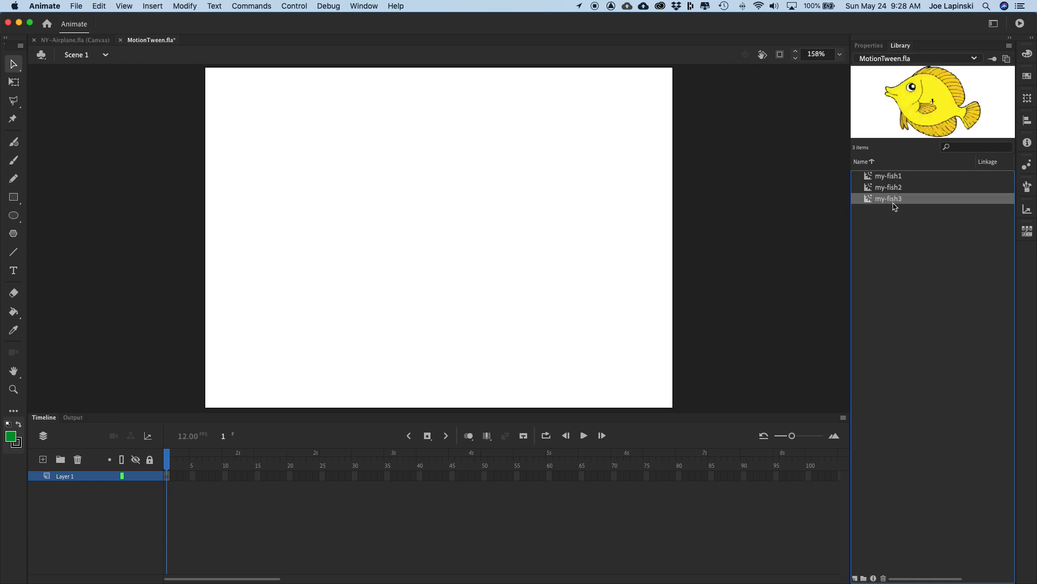
{"action": "left_click", "coordinate": [892, 190]}
{"action": "left_click", "coordinate": [890, 179]}
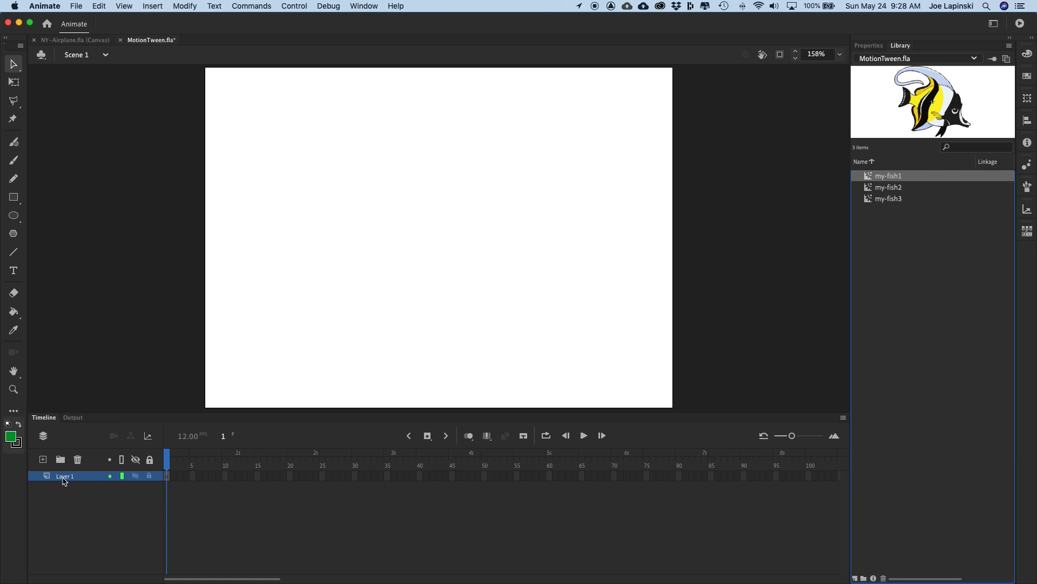
- Rename the Layer 1 timeline layer as Fish_1
{"action": "double_click", "coordinate": [68, 476]}
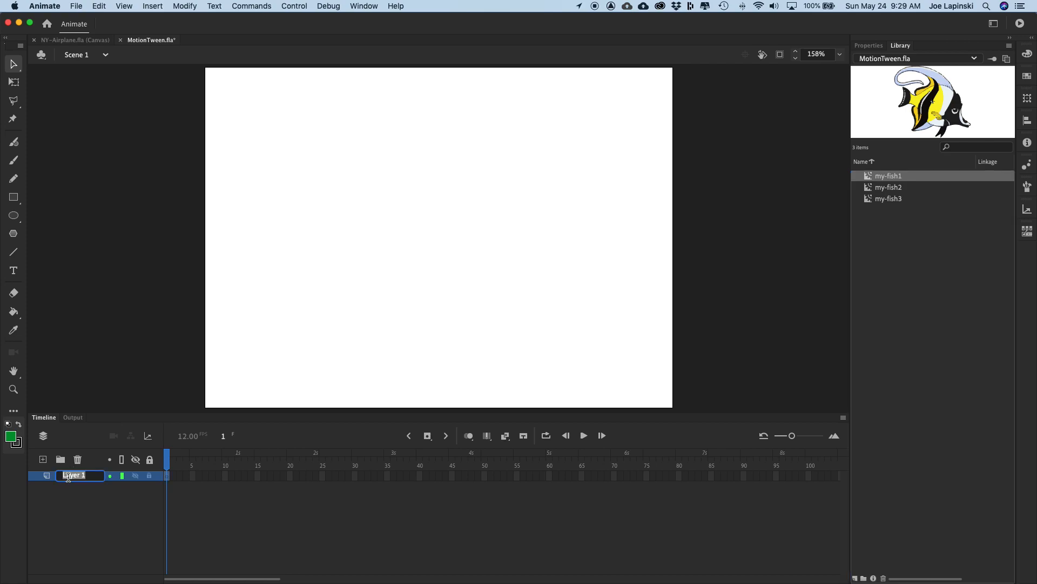
{"action": "type", "text": "Fish_1"}
{"action": "key", "text": "Return"}
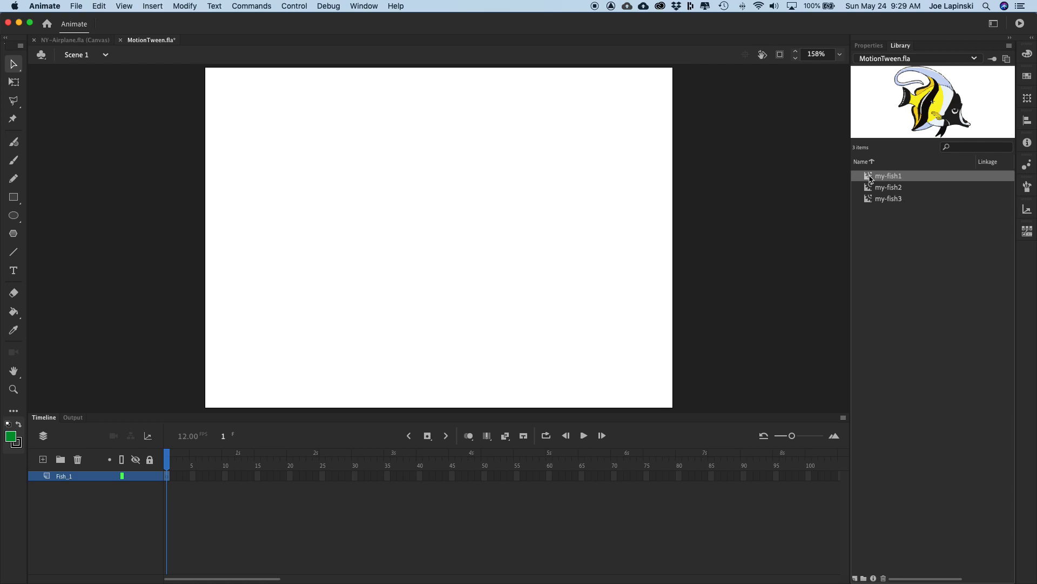
- Place an instance of my-fish1 on the Fish_1 layer and position it on the pasteboard just left of the stage
{"action": "left_click_drag", "start_coordinate": [870, 178], "coordinate": [425, 258]}
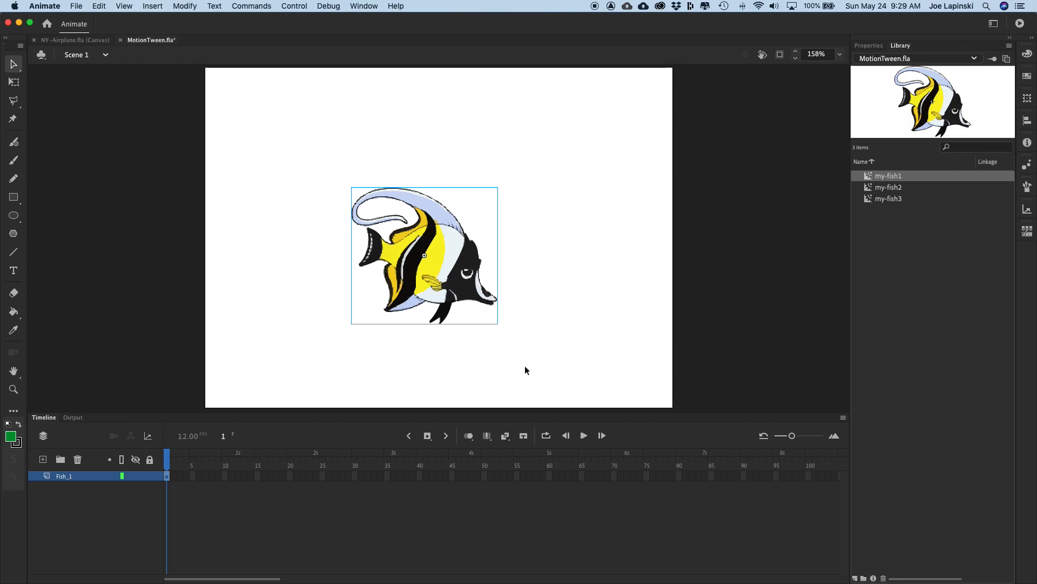
{"action": "left_click_drag", "start_coordinate": [444, 256], "coordinate": [125, 227]}
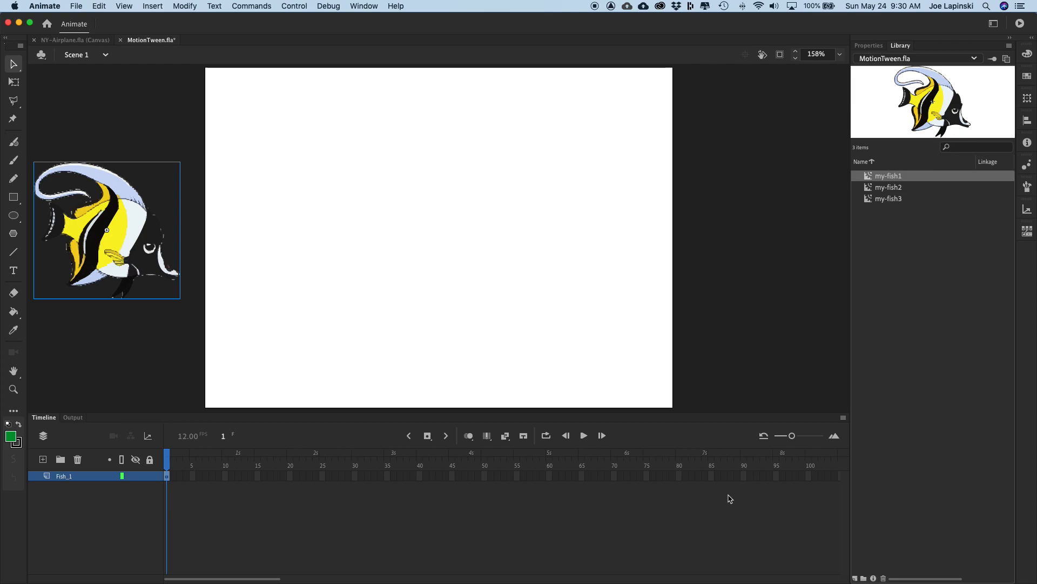
- Extend the Fish_1 layer by inserting a frame at frame 90
{"action": "left_click", "coordinate": [744, 476]}
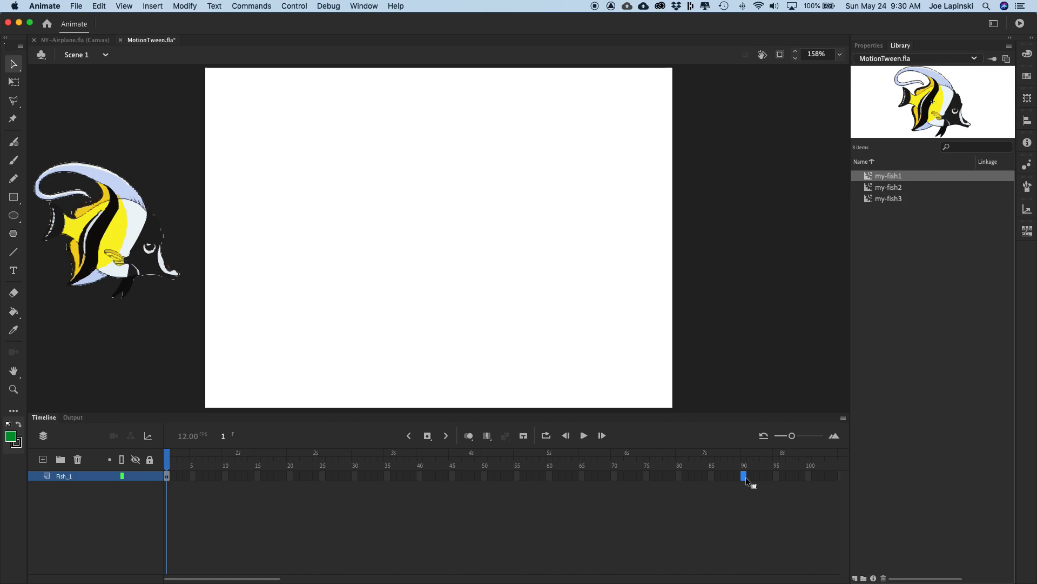
{"action": "right_click", "coordinate": [746, 476]}
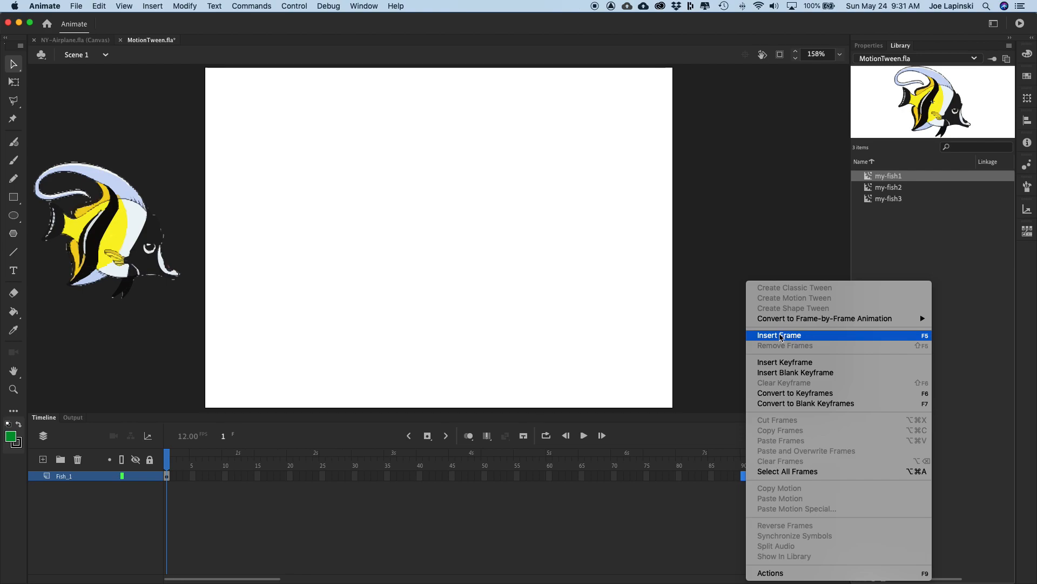
{"action": "left_click", "coordinate": [780, 336]}
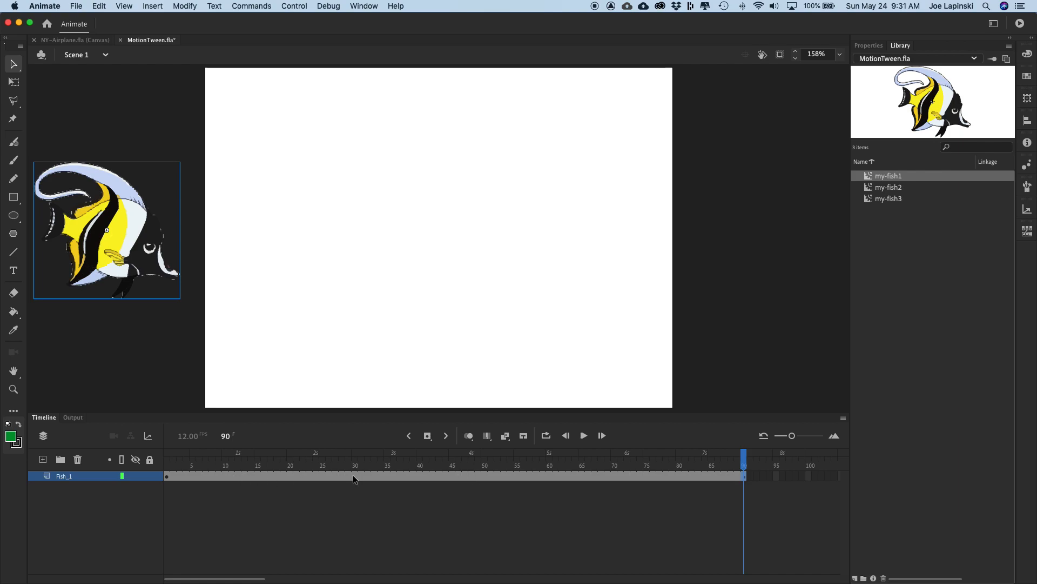
- Create a motion tween on the Fish_1 frame span and play the timeline
{"action": "right_click", "coordinate": [542, 476]}
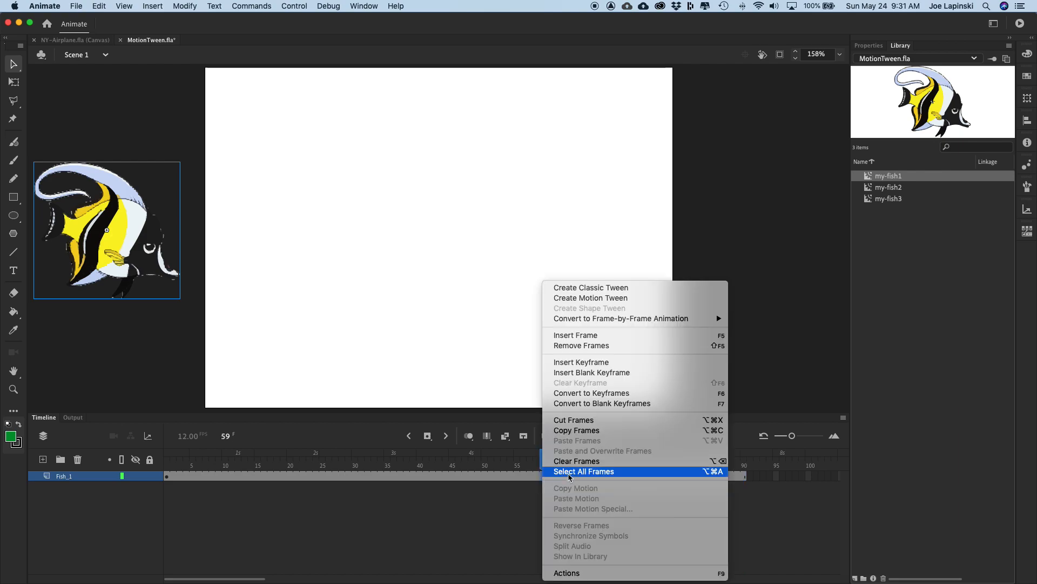
{"action": "left_click", "coordinate": [616, 299]}
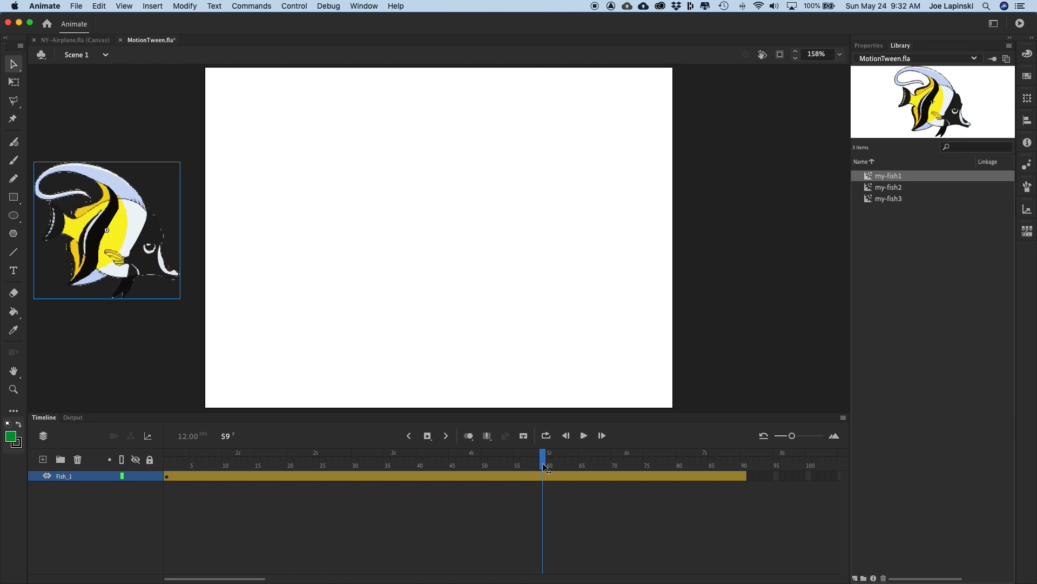
{"action": "key", "text": "Return"}
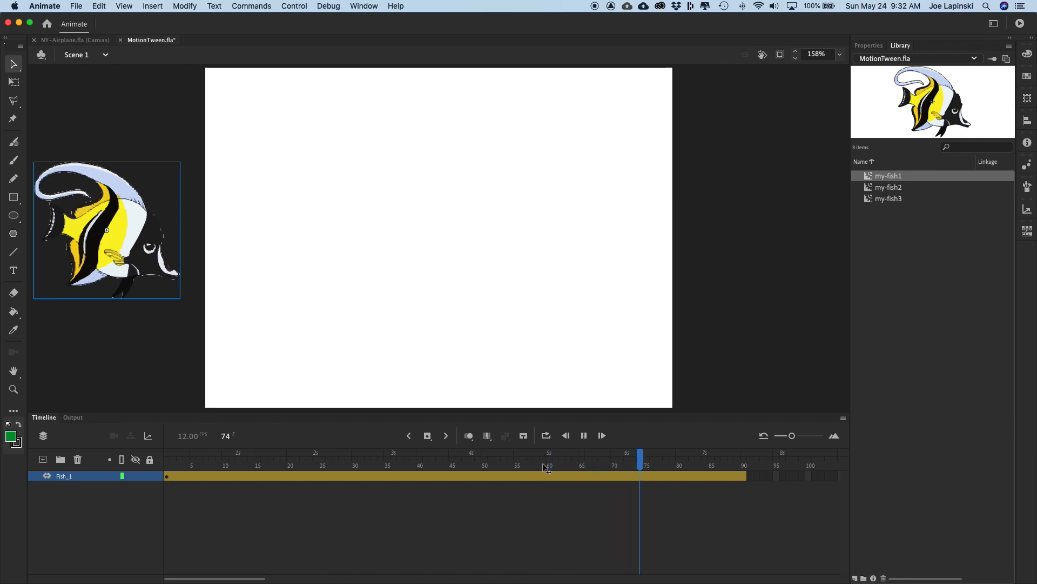
{"action": "key", "text": "Return"}
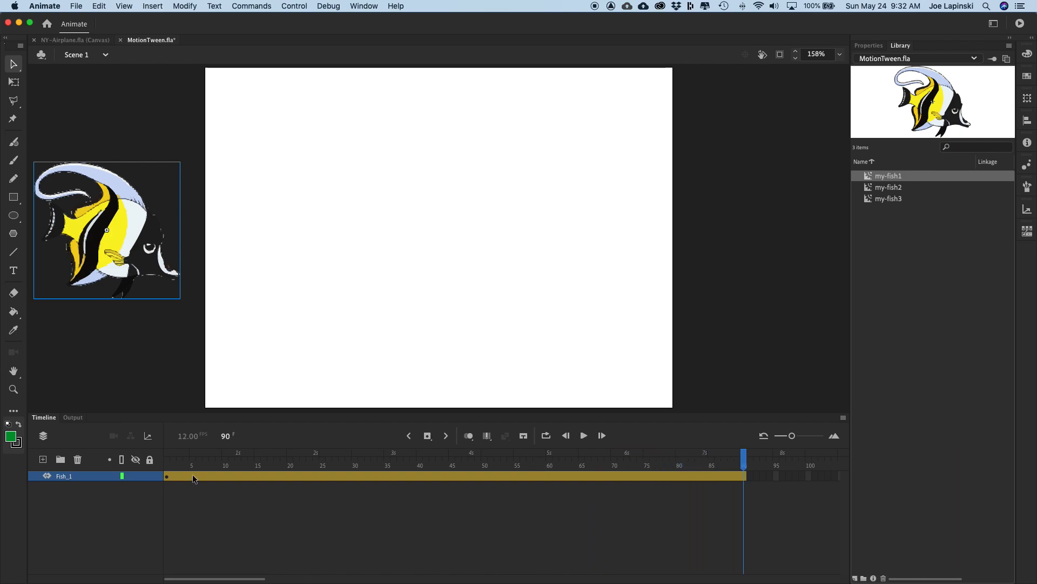
- At frame 90, move the fish horizontally across the stage to the pasteboard just beyond its right edge
{"action": "left_click", "coordinate": [165, 466]}
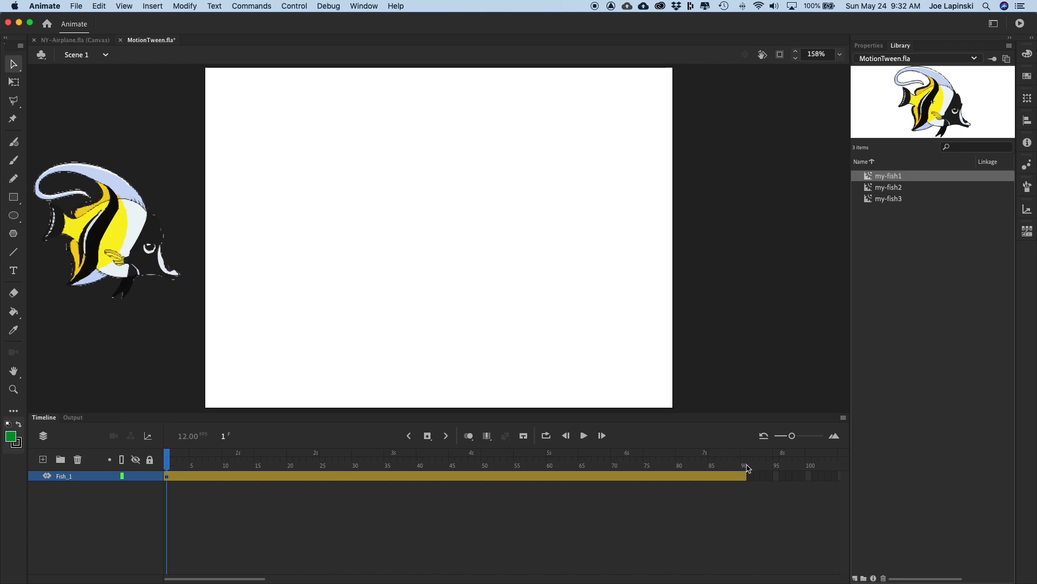
{"action": "left_click", "coordinate": [743, 464]}
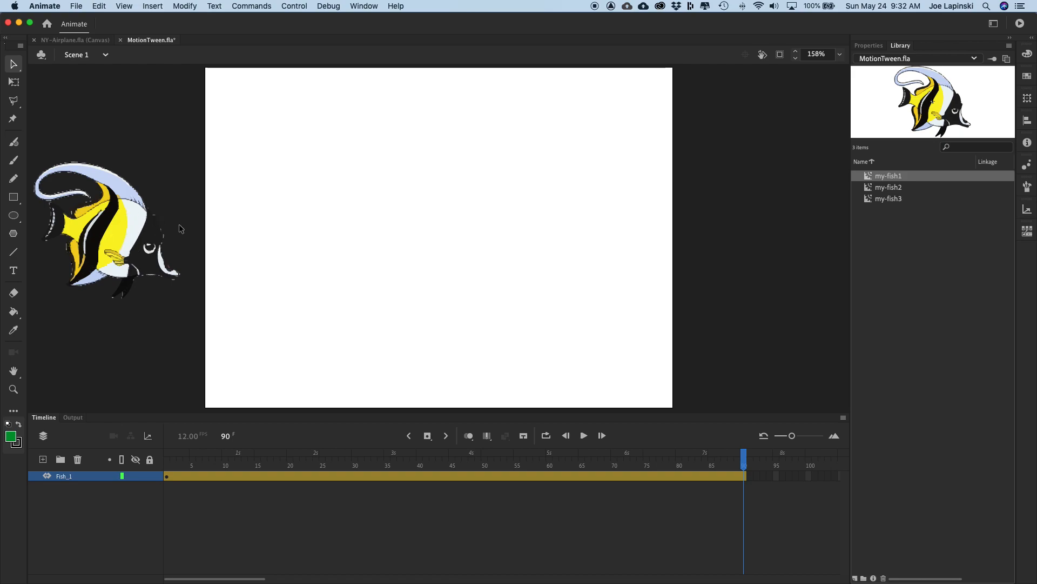
{"action": "left_click_drag", "start_coordinate": [108, 227], "coordinate": [758, 201]}
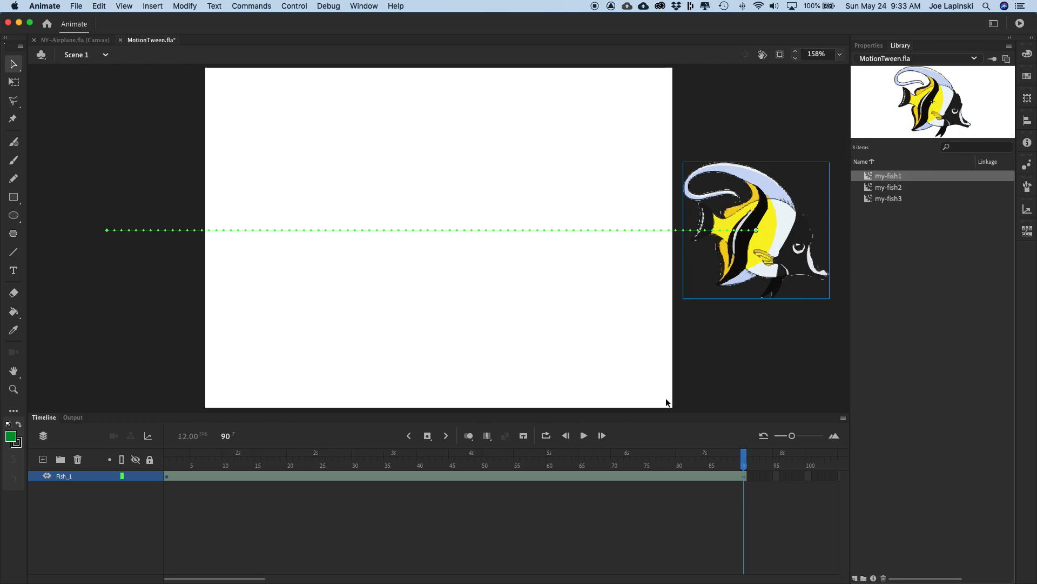
- Scrub the tween through frames 2, 40 and 90, and play it to check the fish's movement
{"action": "left_click_drag", "start_coordinate": [744, 459], "coordinate": [171, 508]}
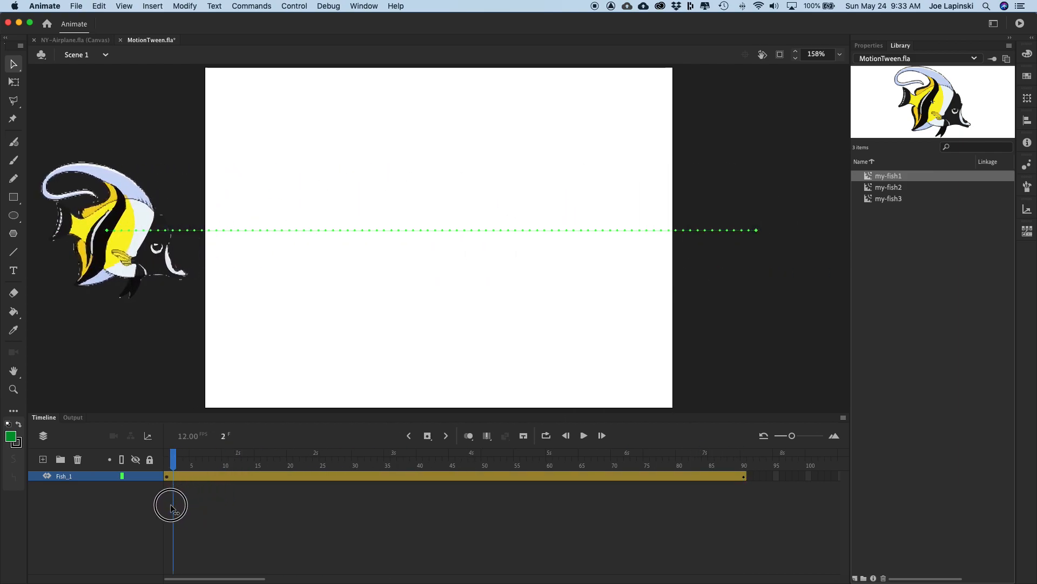
{"action": "left_click", "coordinate": [110, 277]}
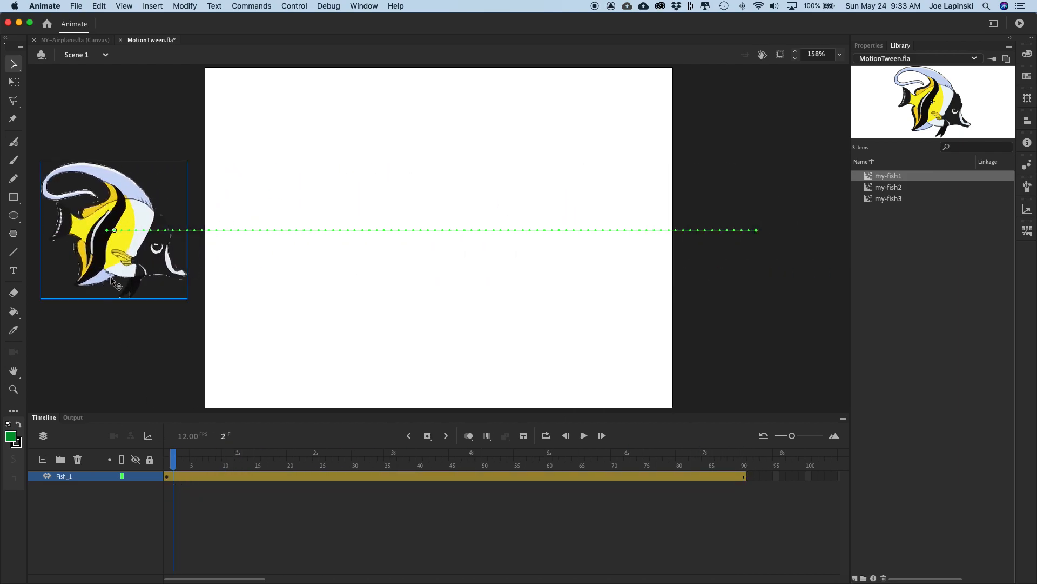
{"action": "left_click_drag", "start_coordinate": [173, 459], "coordinate": [420, 468]}
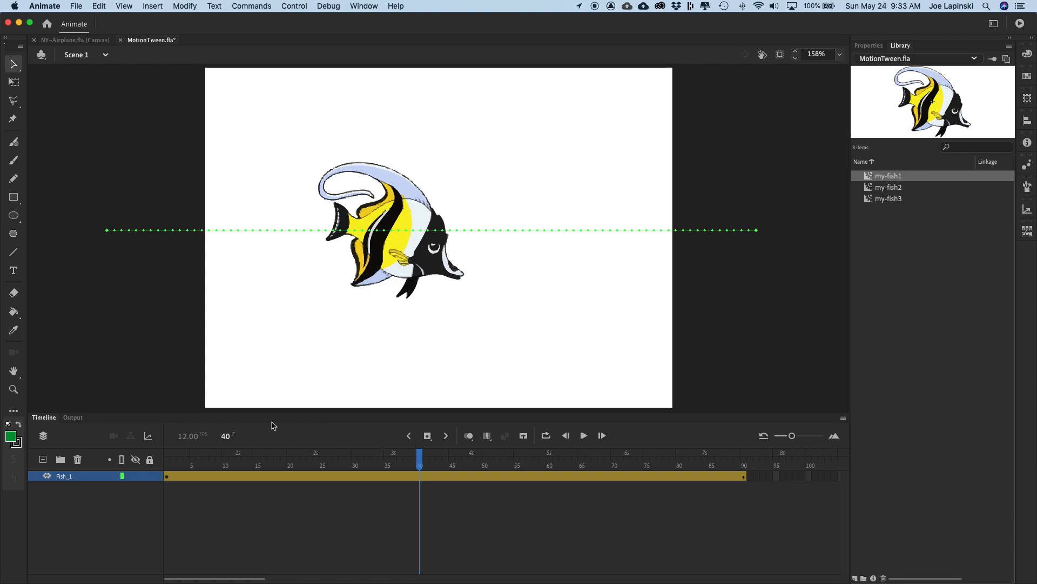
{"action": "left_click_drag", "start_coordinate": [419, 463], "coordinate": [744, 463]}
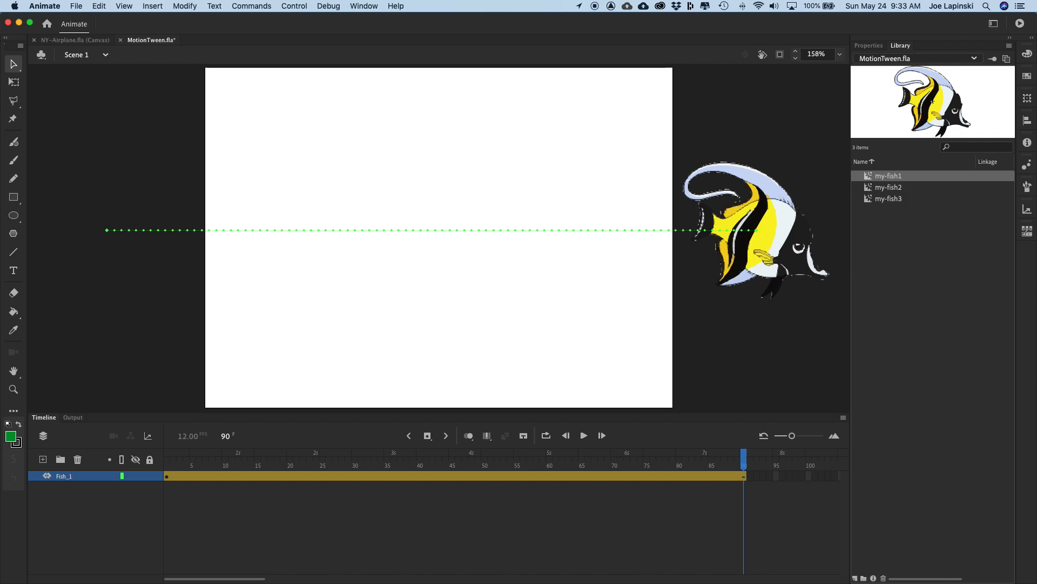
{"action": "key", "text": "Return"}
- Bend the middle of the fish's straight motion path downward into a curve and play the animation
{"action": "left_click_drag", "start_coordinate": [453, 229], "coordinate": [458, 350]}
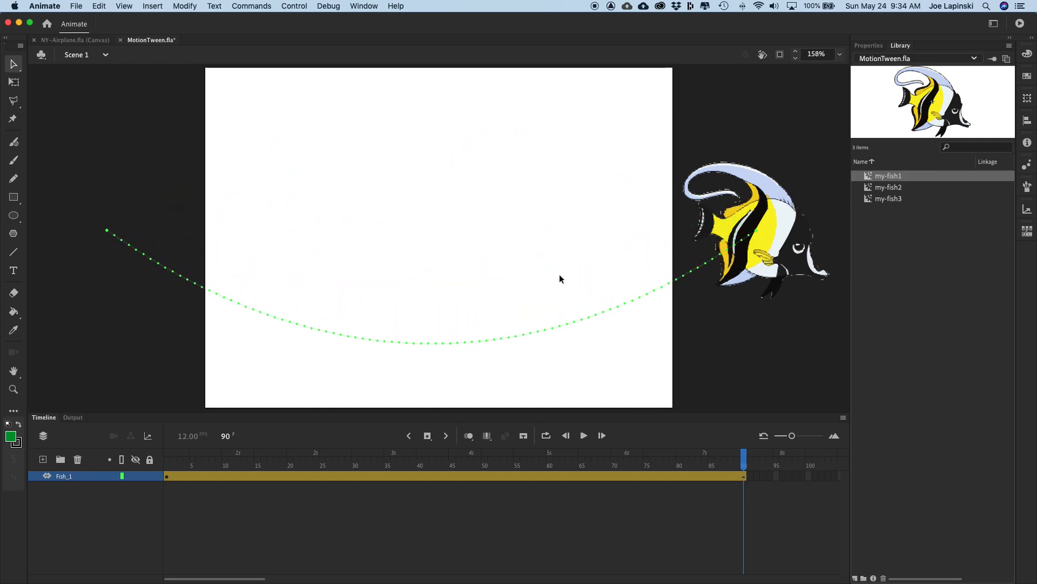
{"action": "key", "text": "Return"}
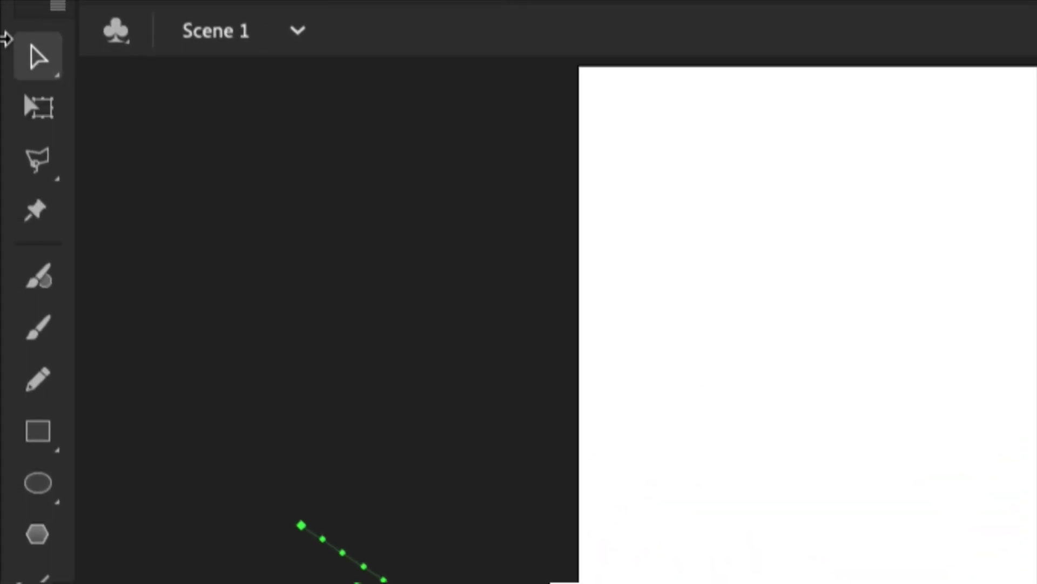
- With the Subselection tool, pull the start-point handle of the fish's motion path up to near the stage's upper edge, bending the first half upward
{"action": "left_click", "coordinate": [48, 56]}
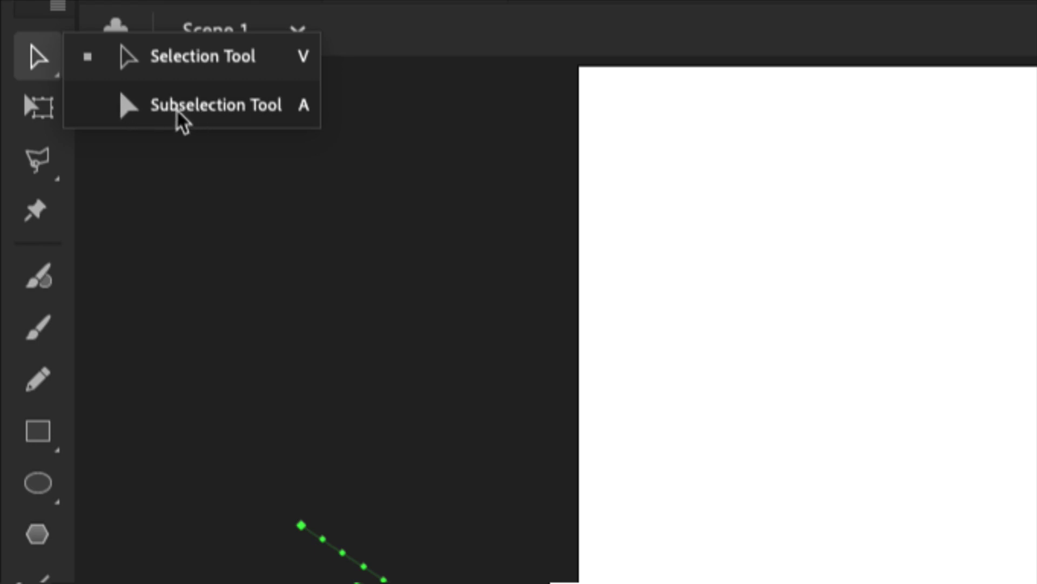
{"action": "left_click", "coordinate": [126, 114]}
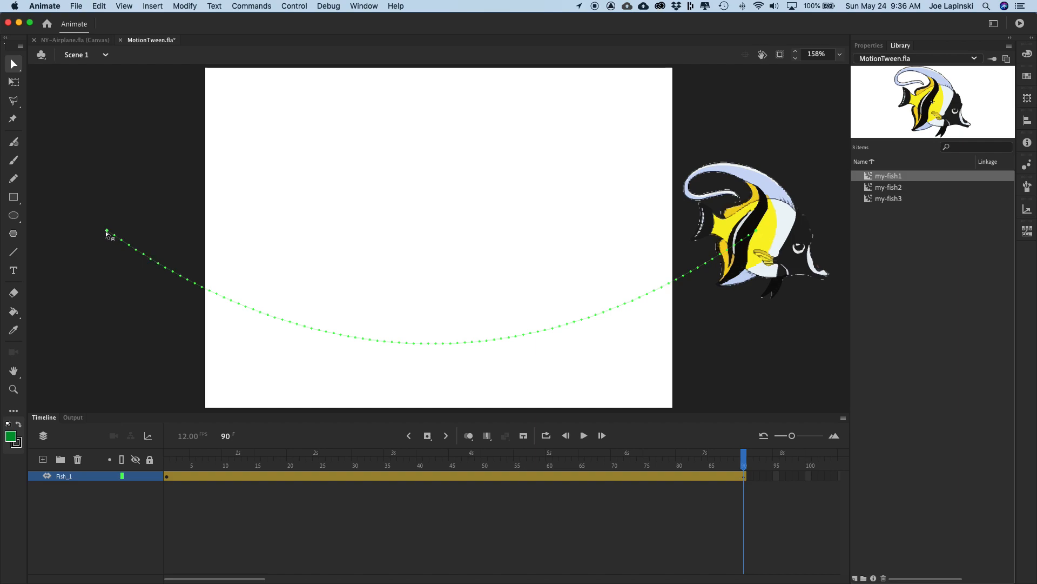
{"action": "left_click_drag", "start_coordinate": [745, 458], "coordinate": [465, 466]}
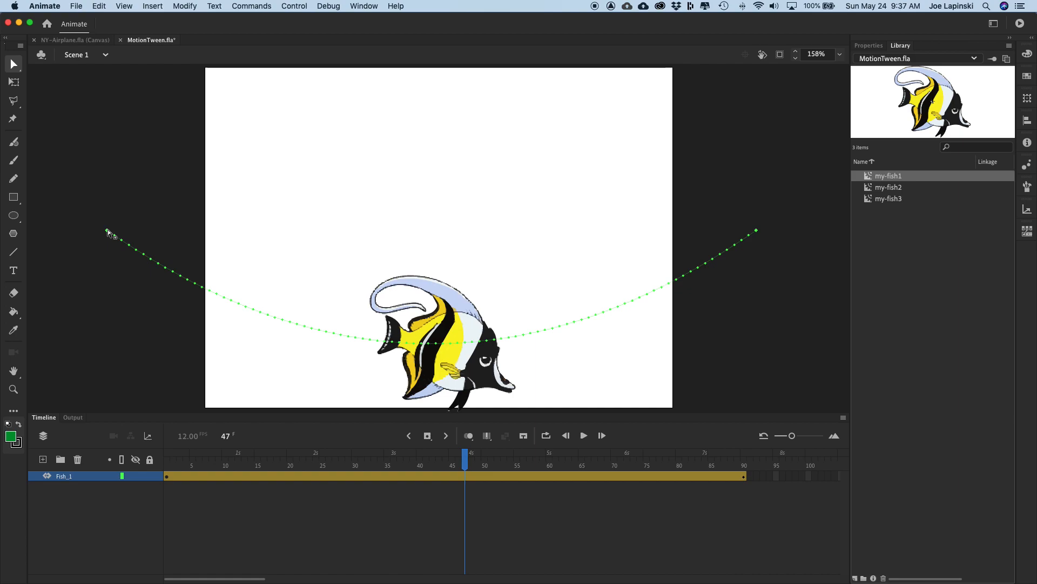
{"action": "left_click", "coordinate": [108, 229]}
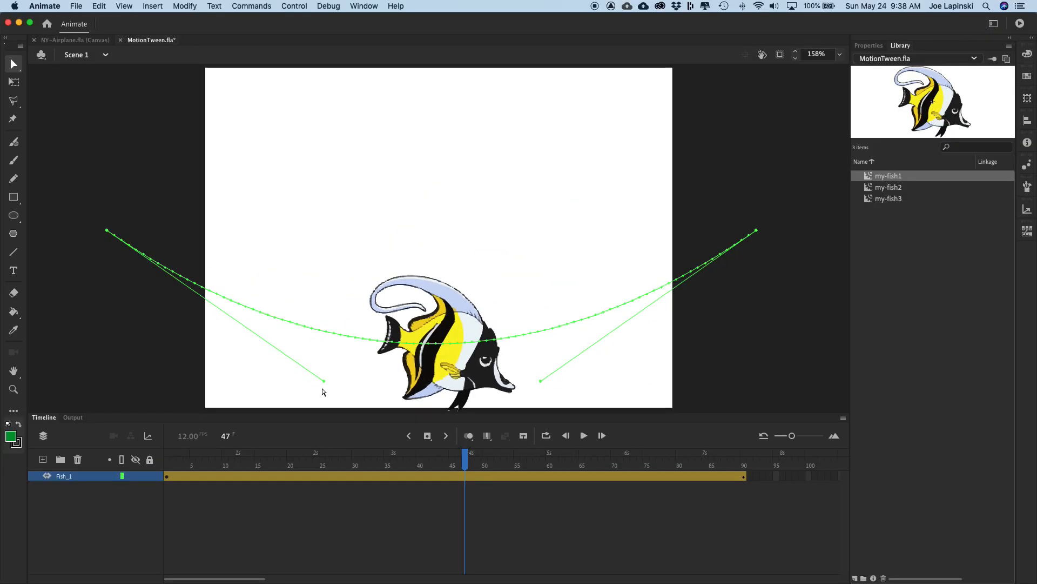
{"action": "left_click_drag", "start_coordinate": [323, 383], "coordinate": [383, 77]}
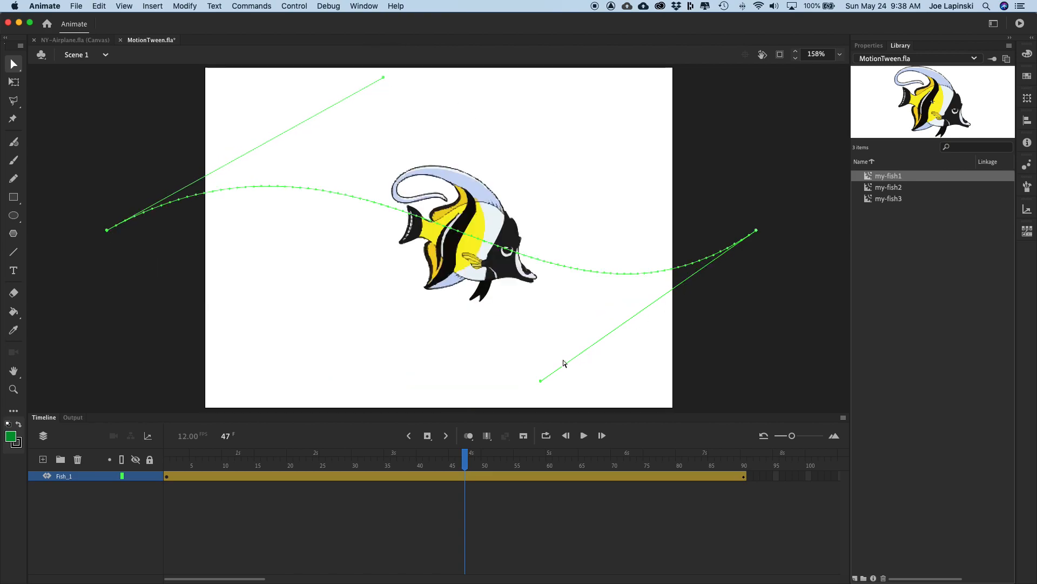
{"action": "left_click_drag", "start_coordinate": [540, 384], "coordinate": [551, 393]}
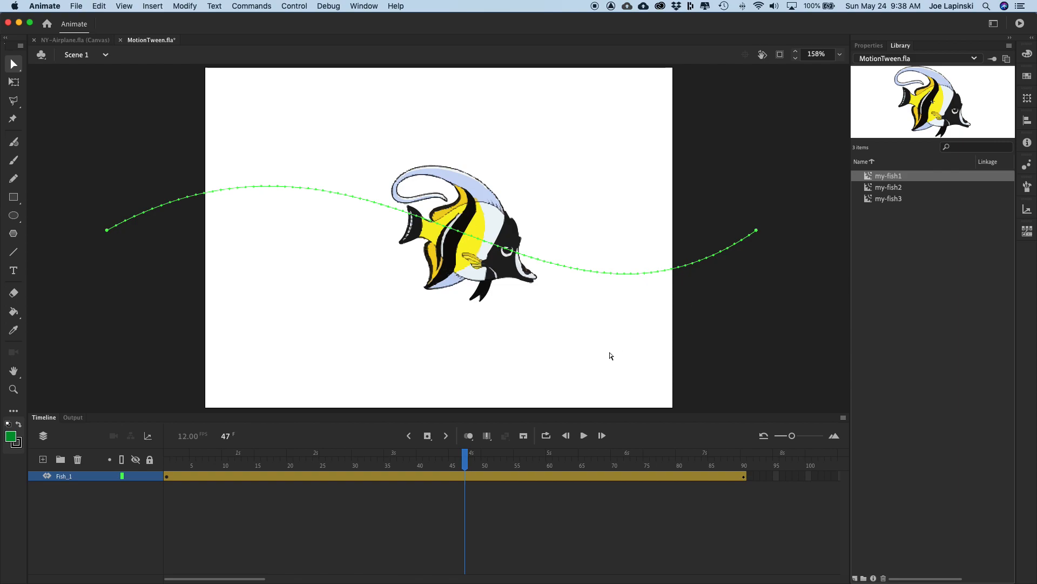
- Extend the motion path's end-point handle toward the lower middle of the stage and play the animation
{"action": "left_click", "coordinate": [757, 232]}
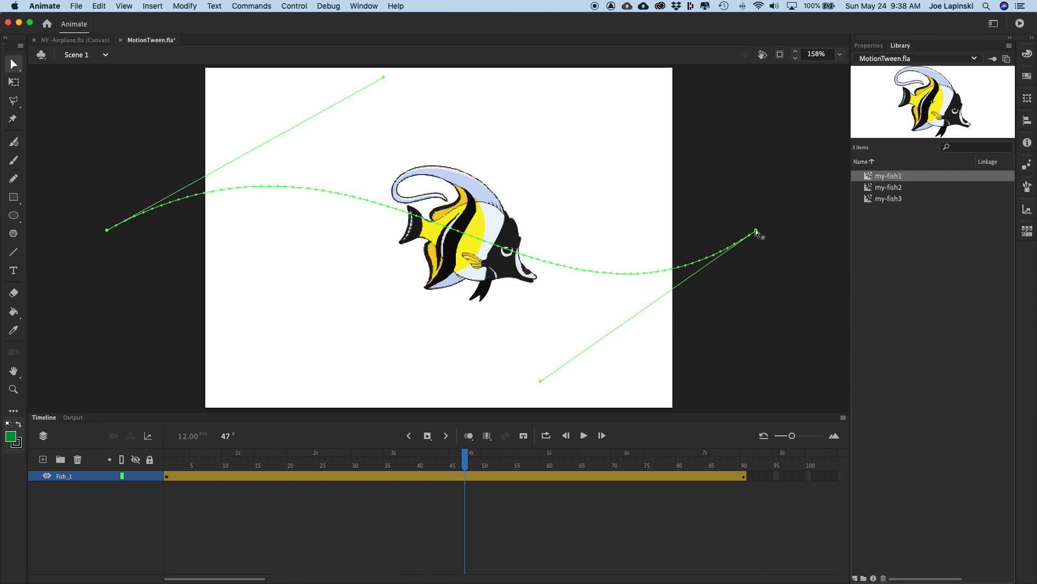
{"action": "left_click", "coordinate": [541, 381]}
{"action": "left_click_drag", "start_coordinate": [541, 381], "coordinate": [472, 387]}
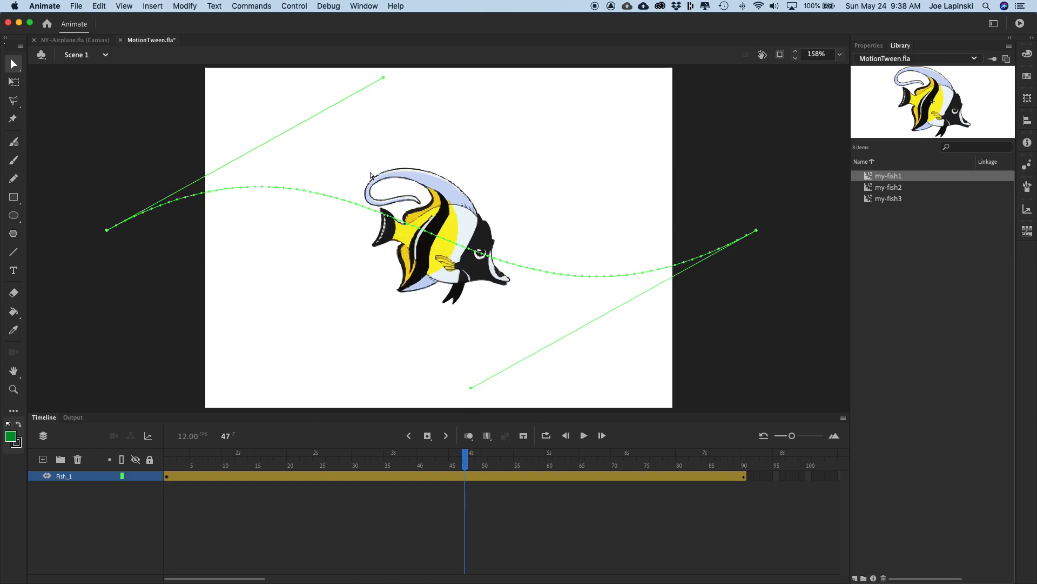
{"action": "key", "text": "Return"}
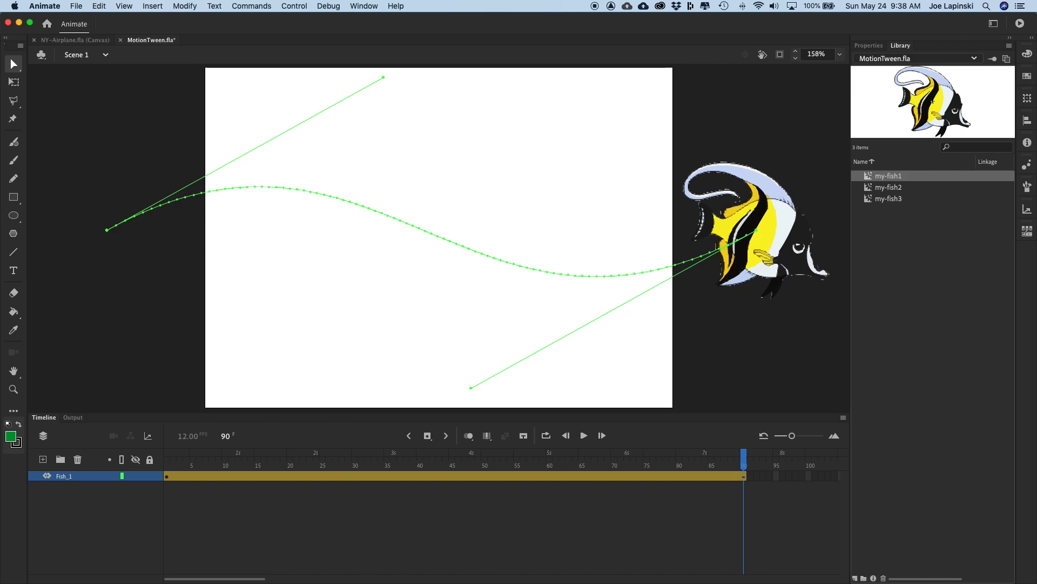
{"action": "key", "text": "Return"}
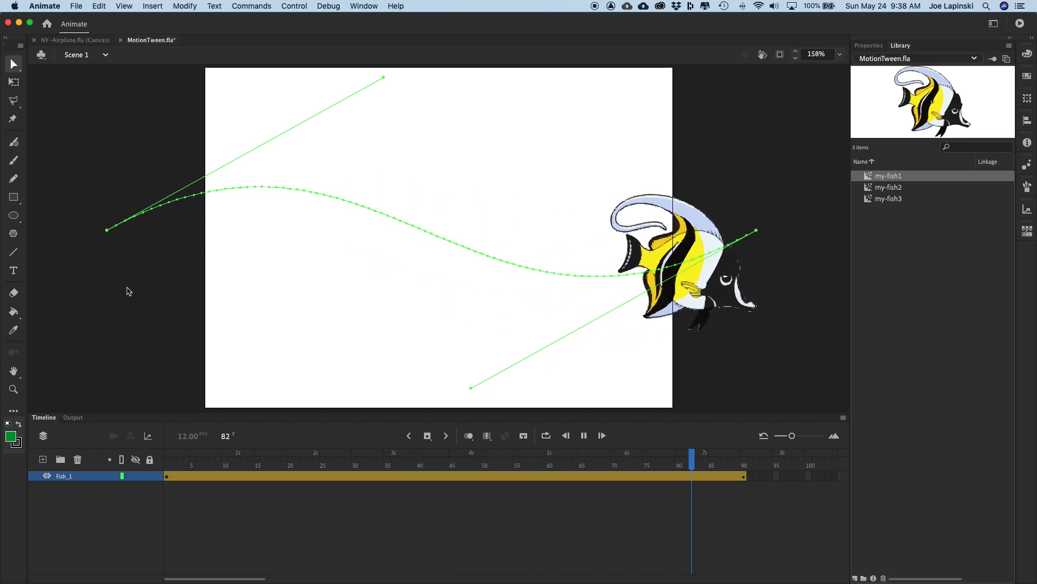
- Raise the motion path's start point, lower its end point beyond the stage, and play the animation
{"action": "left_click_drag", "start_coordinate": [108, 230], "coordinate": [115, 173]}
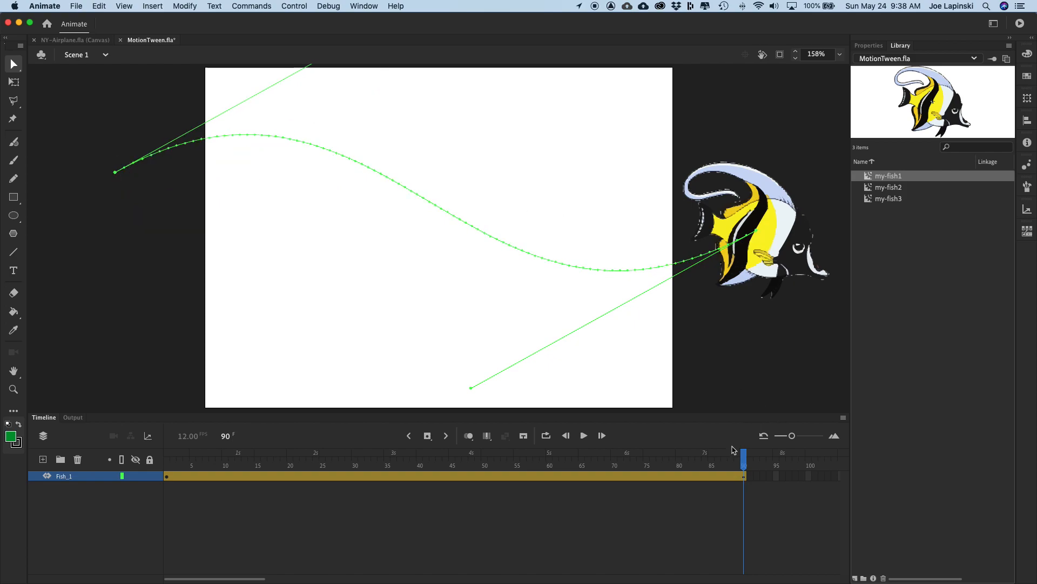
{"action": "left_click_drag", "start_coordinate": [744, 459], "coordinate": [611, 462]}
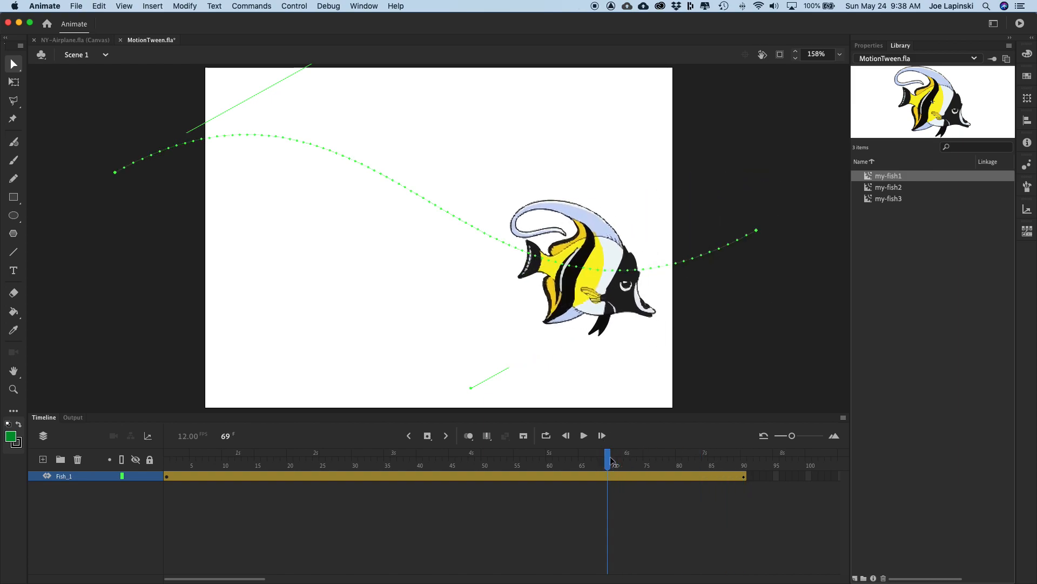
{"action": "left_click", "coordinate": [756, 231]}
{"action": "left_click_drag", "start_coordinate": [756, 231], "coordinate": [766, 298]}
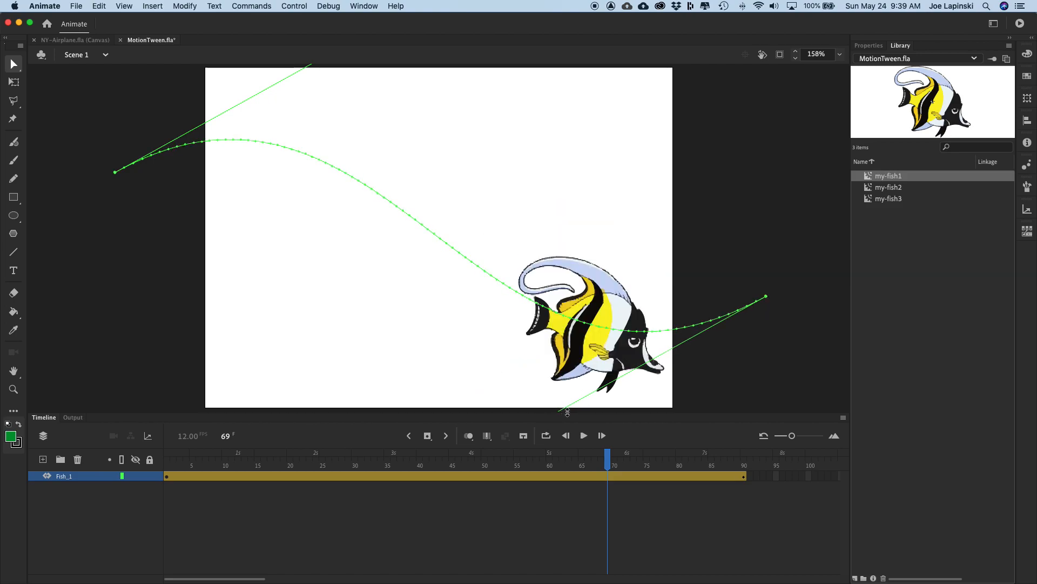
{"action": "key", "text": "Return"}
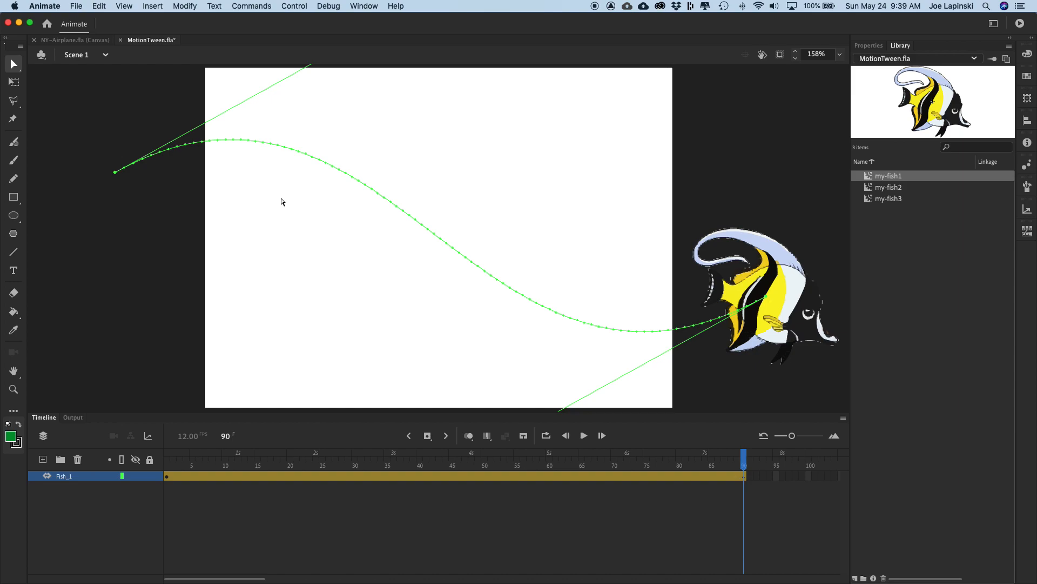
{"action": "key", "text": "Return"}
- With the Selection tool, select the fish, its motion path and the stage in turn to examine their properties
{"action": "left_click", "coordinate": [19, 66]}
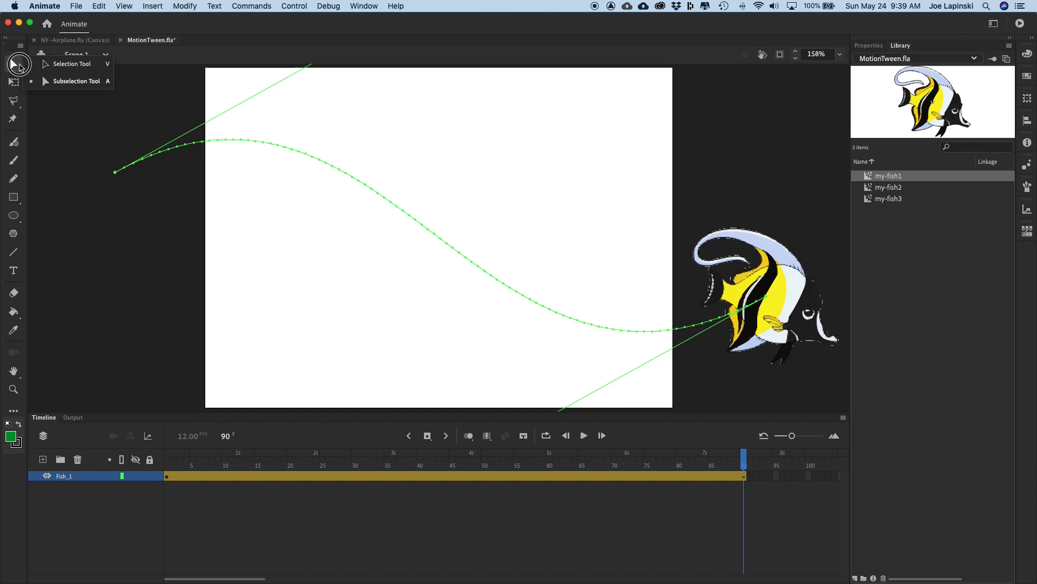
{"action": "left_click", "coordinate": [86, 67]}
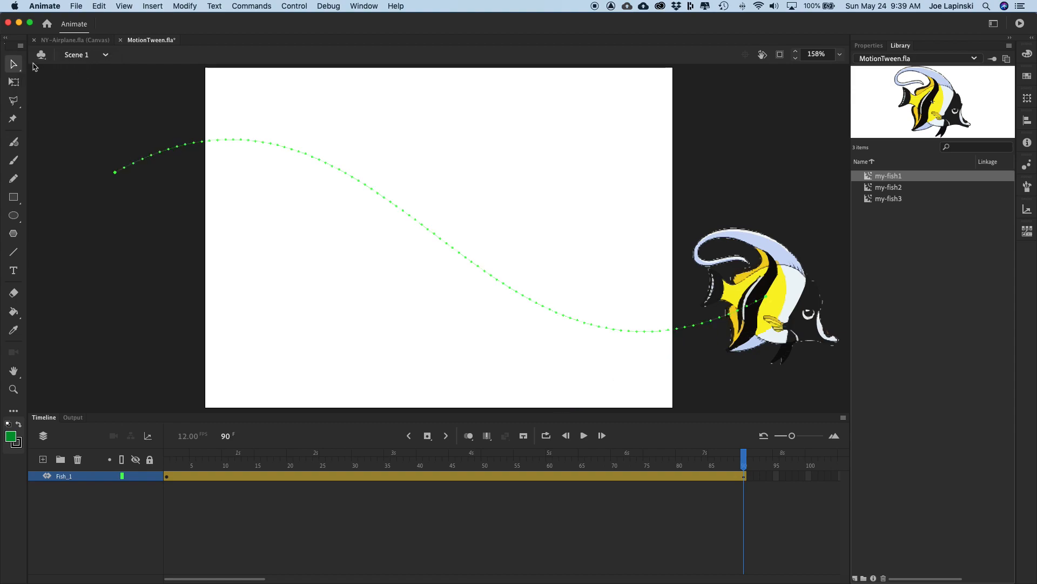
{"action": "left_click", "coordinate": [781, 291]}
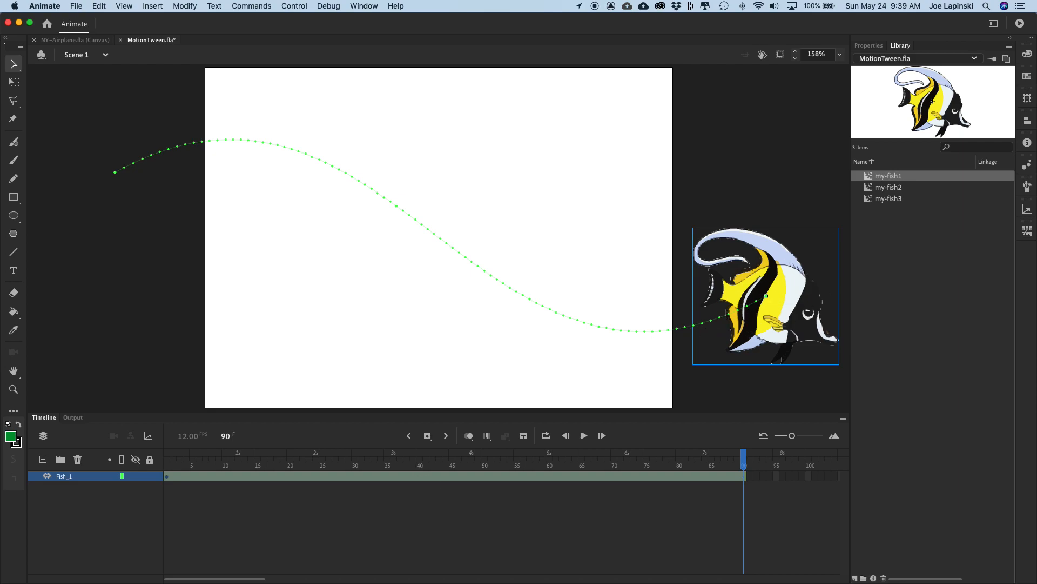
{"action": "left_click", "coordinate": [566, 314]}
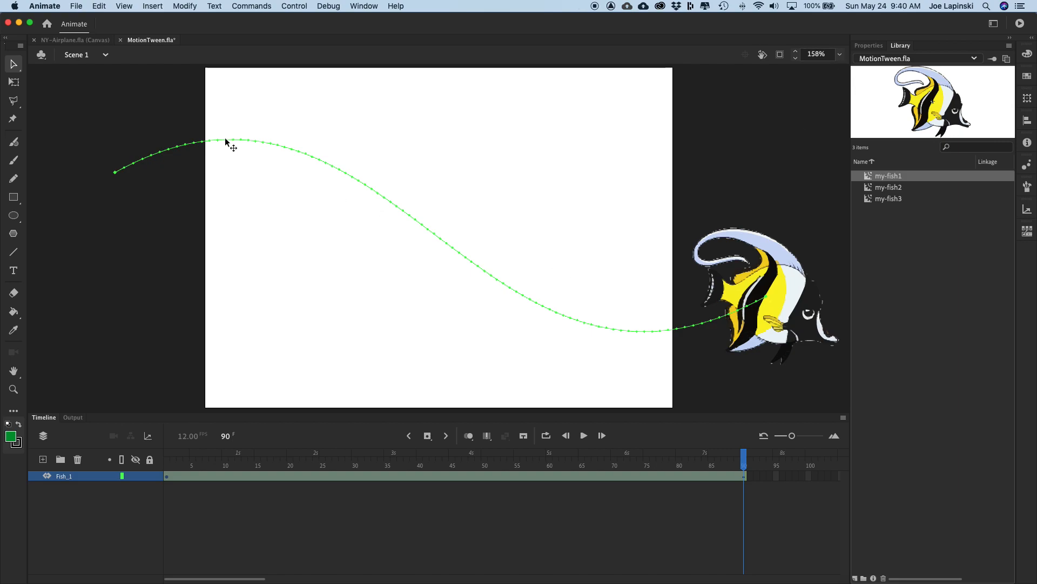
{"action": "left_click", "coordinate": [869, 46]}
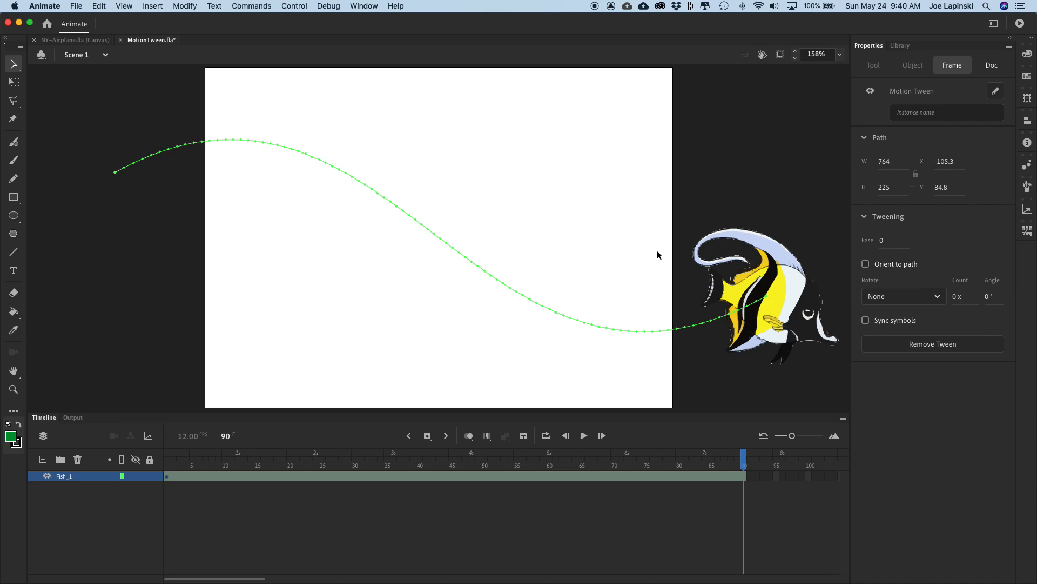
{"action": "left_click", "coordinate": [450, 175]}
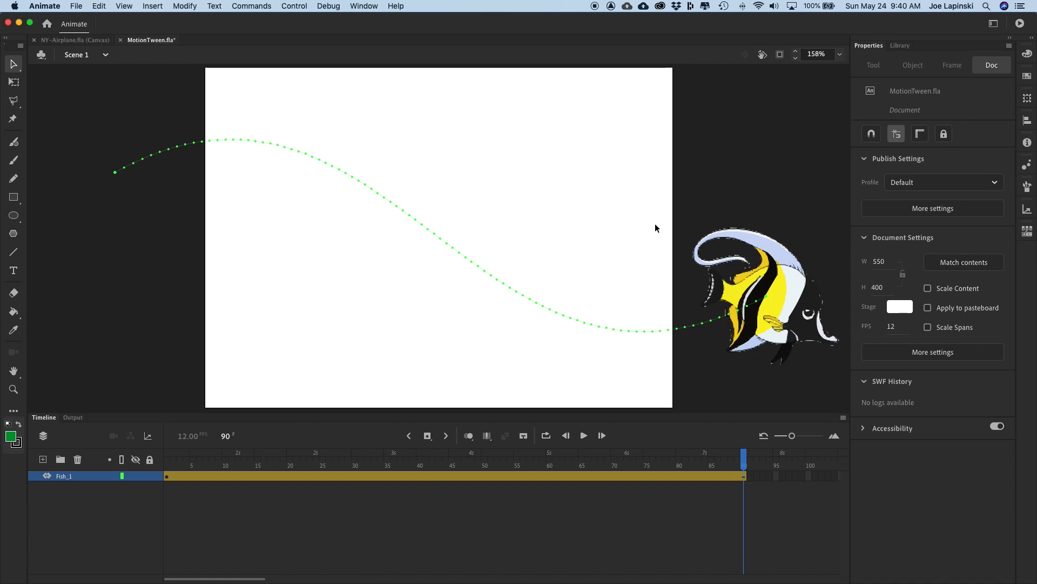
- Try an Alpha color effect of 0% on the fish at frame 90, and undo it
{"action": "left_click", "coordinate": [789, 268]}
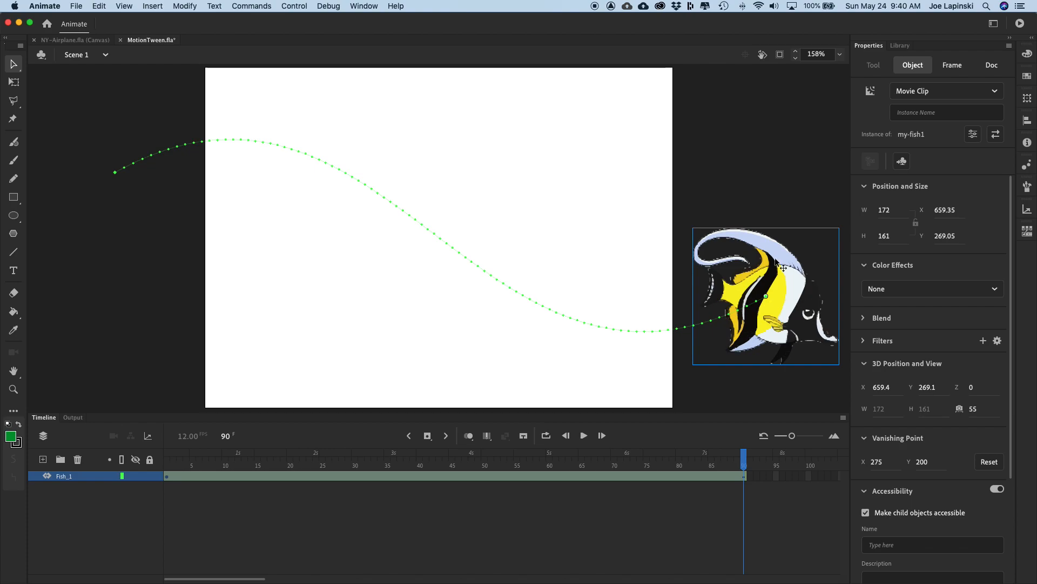
{"action": "left_click", "coordinate": [927, 289]}
{"action": "left_click", "coordinate": [927, 338]}
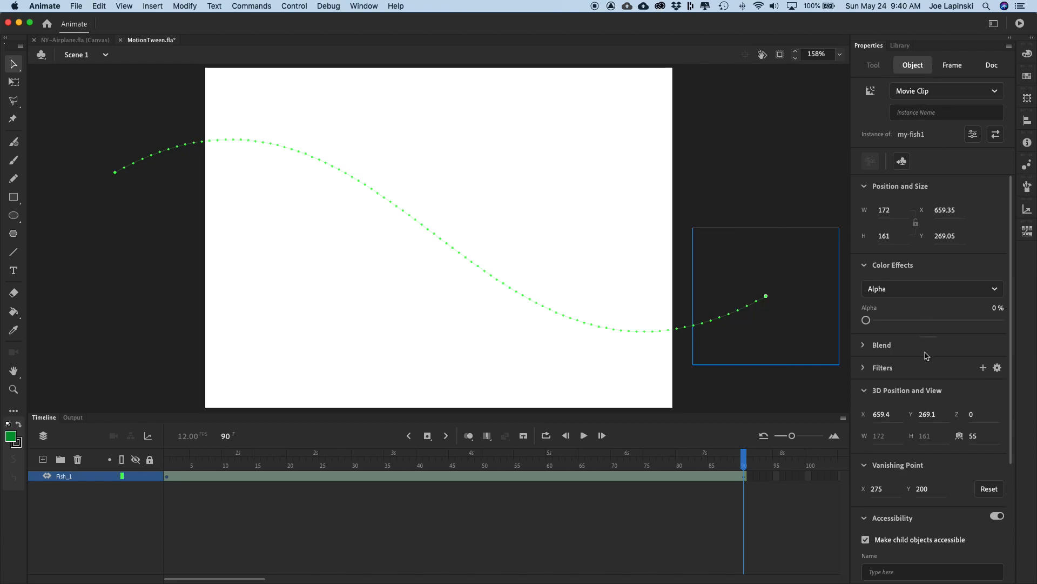
{"action": "key", "text": "super+z"}
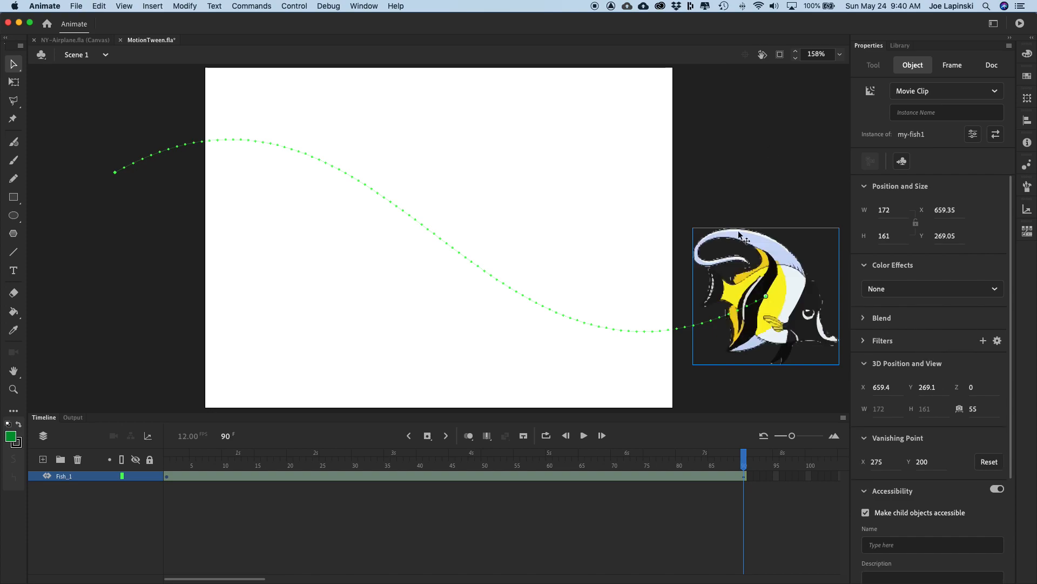
- Turn on Orient to path for the fish's motion tween and play the animation
{"action": "left_click", "coordinate": [513, 293]}
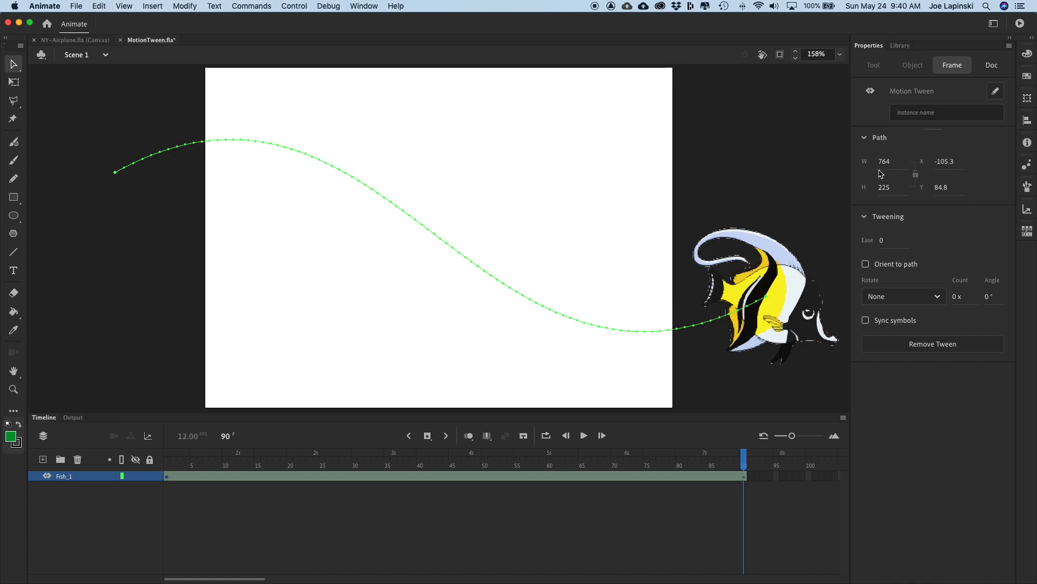
{"action": "left_click", "coordinate": [866, 264]}
{"action": "left_click", "coordinate": [713, 138]}
{"action": "key", "text": "Return"}
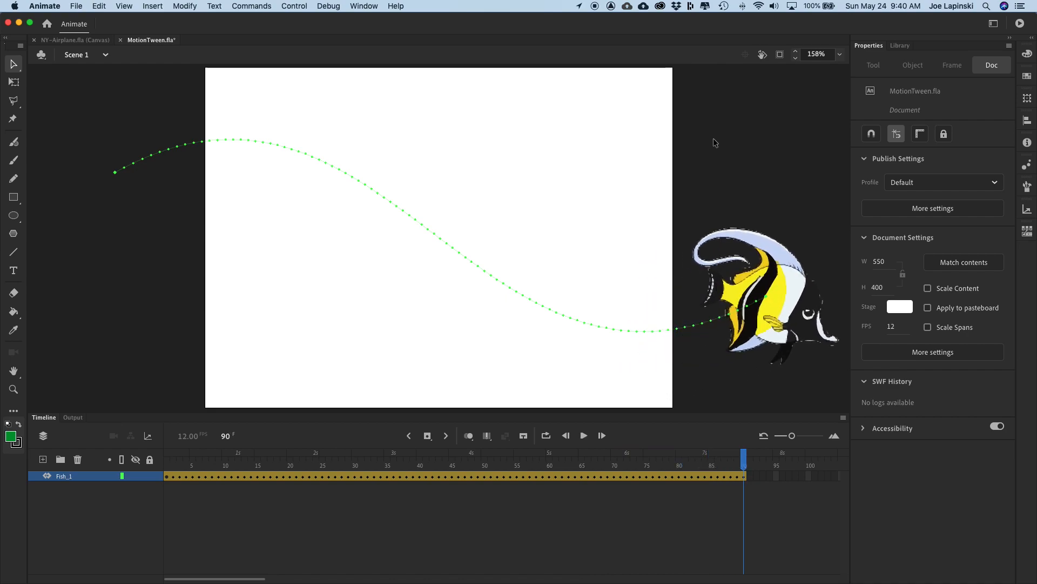
{"action": "key", "text": "Return"}
- At frame 37, rotate the fish counterclockwise with Free Transform so it faces along the motion path, and play the animation
{"action": "left_click_drag", "start_coordinate": [746, 458], "coordinate": [336, 491]}
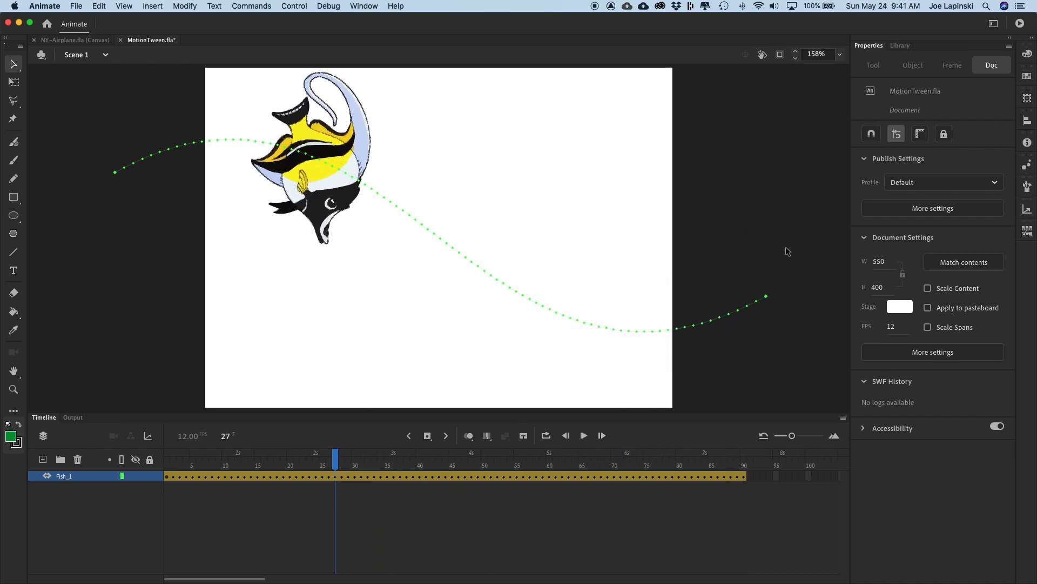
{"action": "mouse_move", "coordinate": [335, 457]}
{"action": "left_mouse_down"}
{"action": "mouse_move", "coordinate": [387, 459]}
{"action": "mouse_move", "coordinate": [316, 458]}
{"action": "left_mouse_up"}
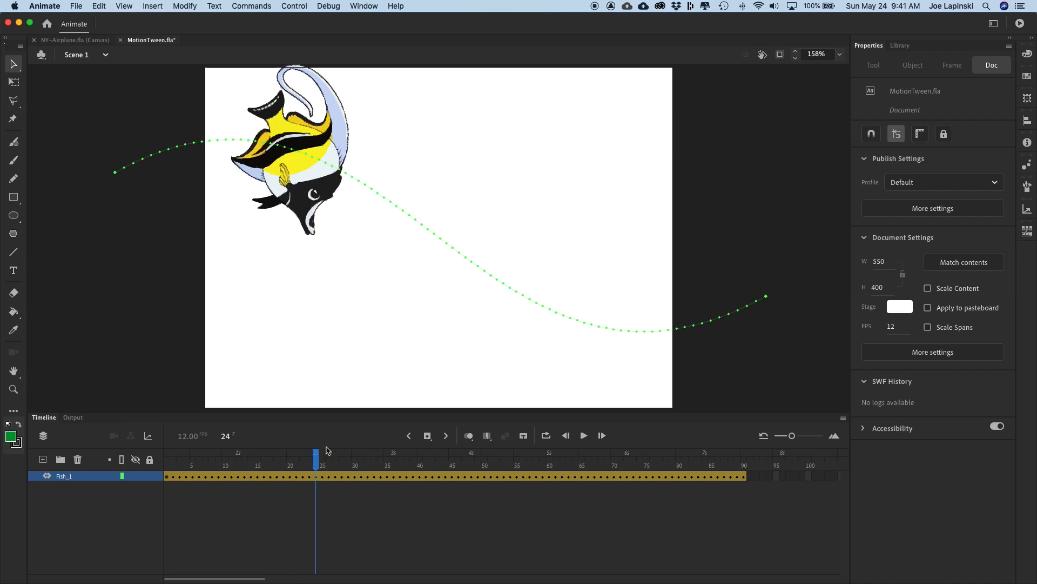
{"action": "left_click_drag", "start_coordinate": [322, 457], "coordinate": [403, 493]}
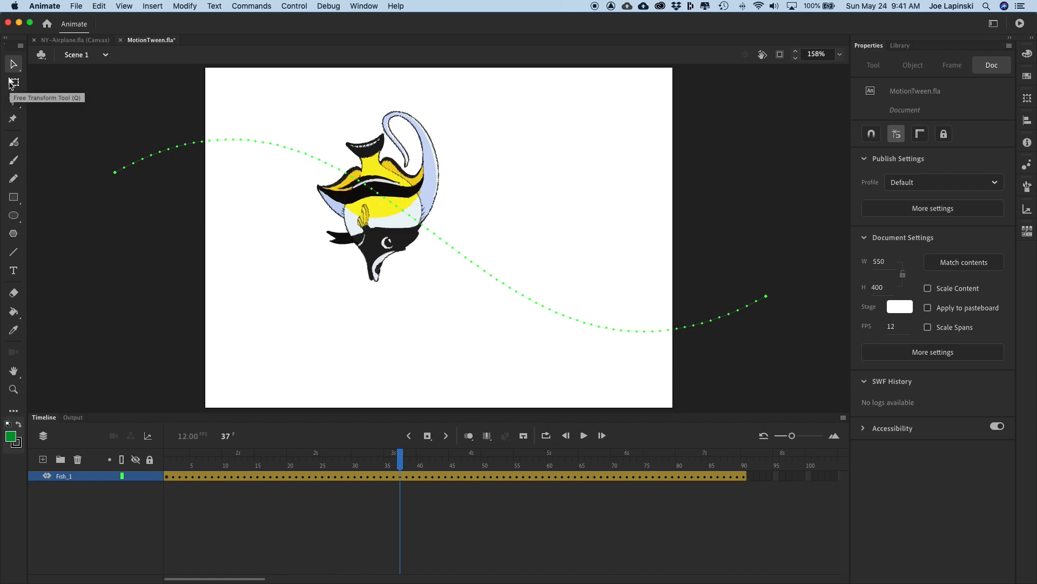
{"action": "left_click", "coordinate": [11, 82]}
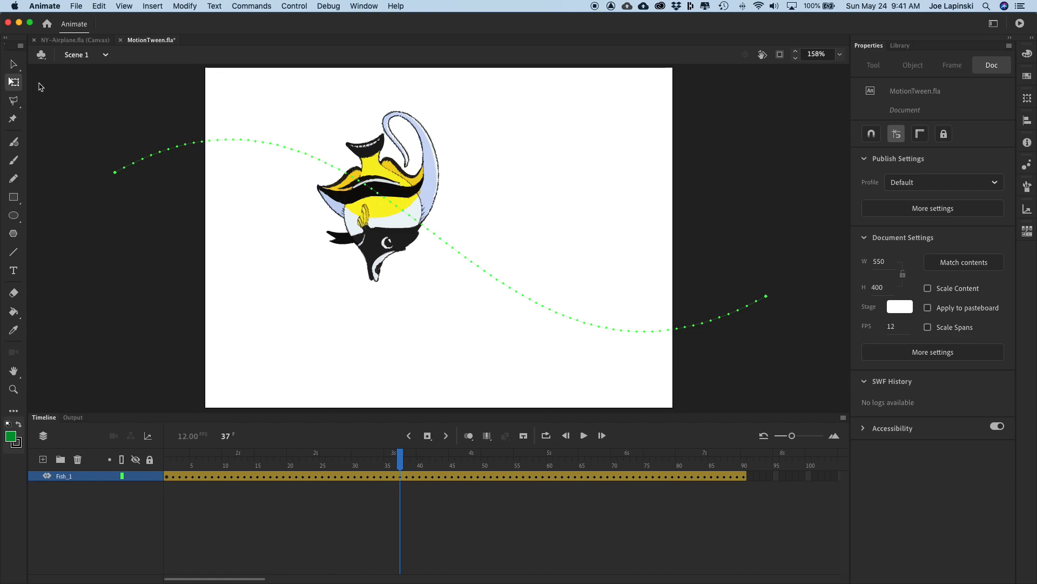
{"action": "left_click", "coordinate": [400, 228]}
{"action": "left_click_drag", "start_coordinate": [364, 304], "coordinate": [441, 300]}
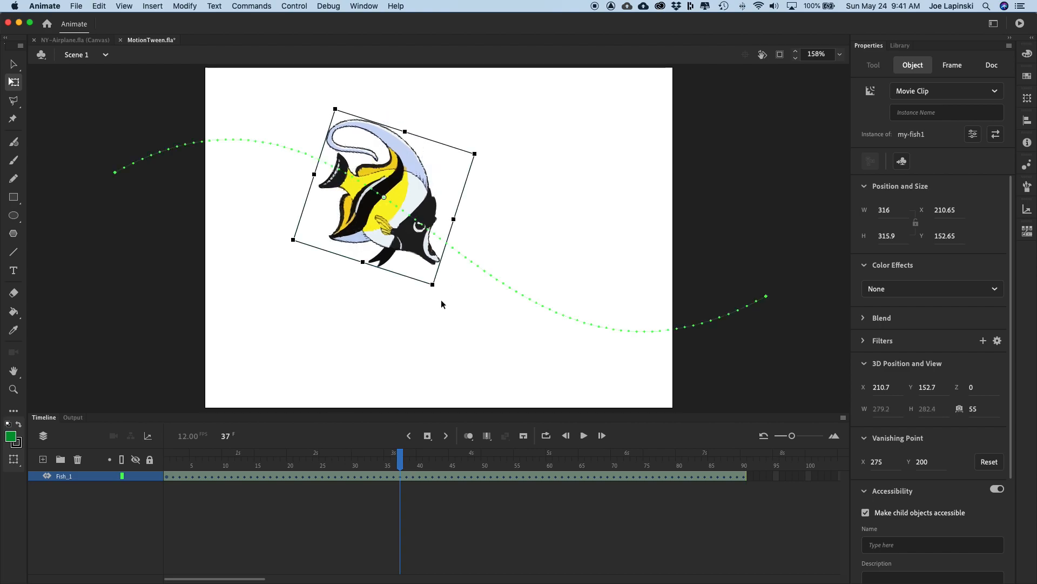
{"action": "left_click_drag", "start_coordinate": [407, 457], "coordinate": [131, 494]}
{"action": "left_click", "coordinate": [131, 495]}
{"action": "key", "text": "Return"}
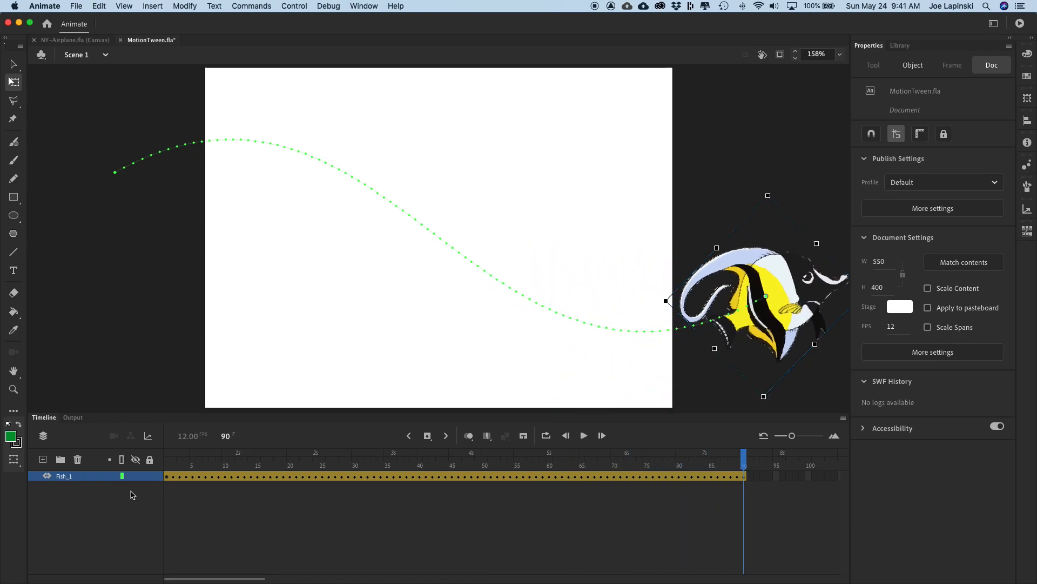
{"action": "key", "text": "Return"}
- Select the fish at frame 33 of the tween and swap its symbol for my-fish2
{"action": "left_click", "coordinate": [13, 64]}
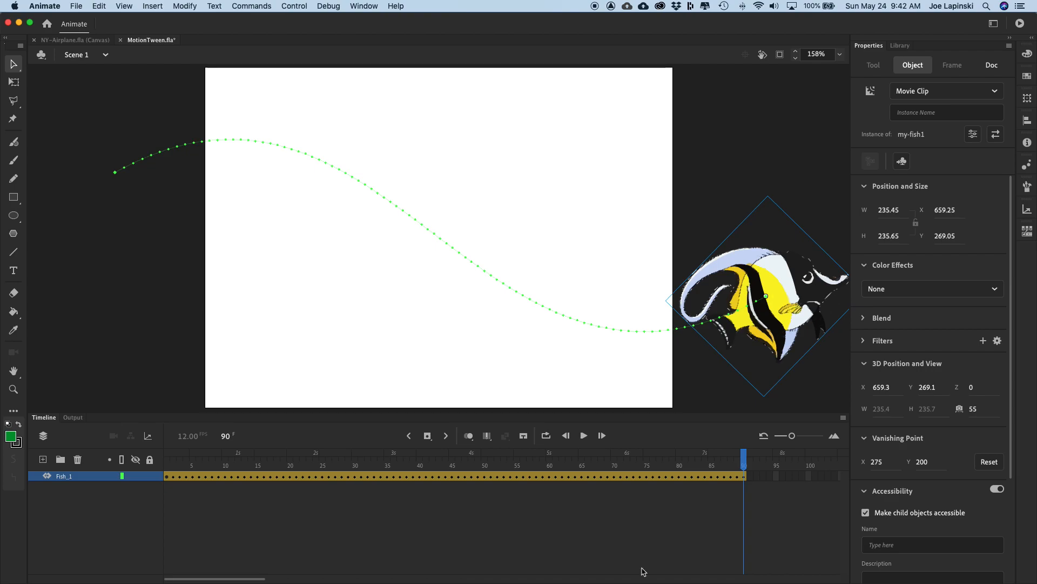
{"action": "left_click", "coordinate": [744, 456]}
{"action": "left_click_drag", "start_coordinate": [744, 456], "coordinate": [376, 486]}
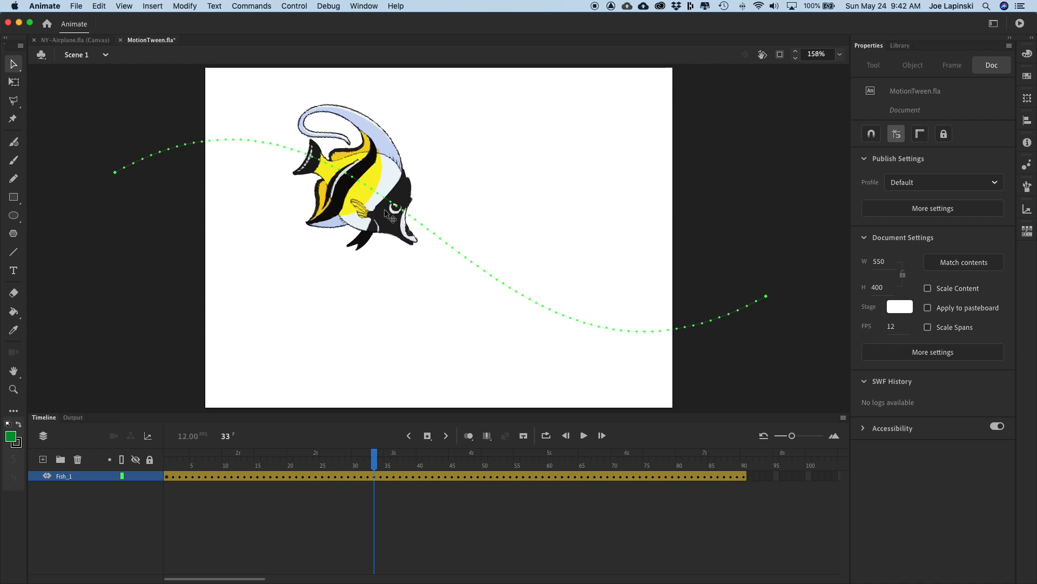
{"action": "left_click", "coordinate": [331, 210]}
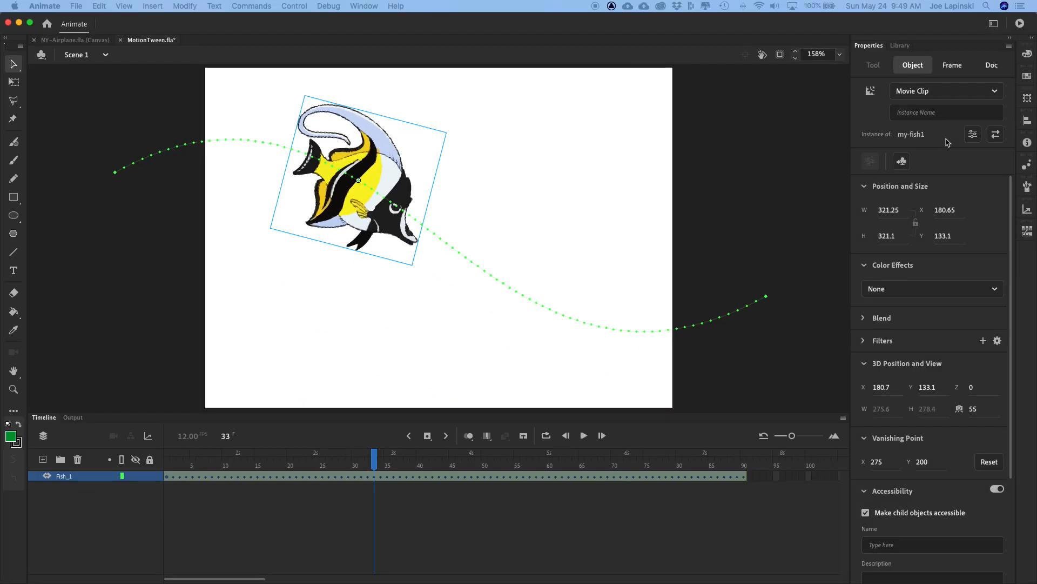
{"action": "left_click_drag", "start_coordinate": [582, 583], "coordinate": [591, 115]}
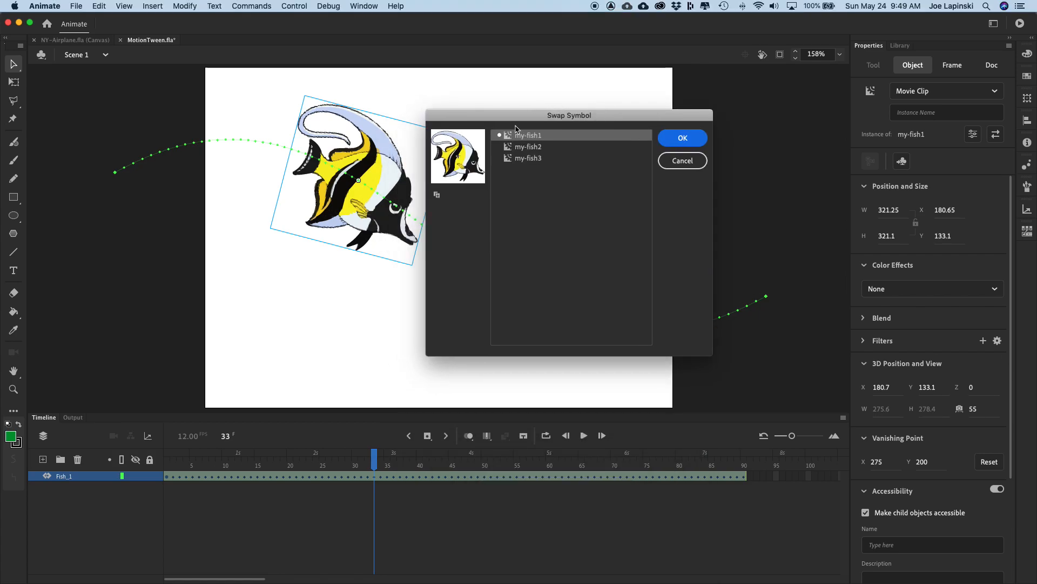
{"action": "left_click", "coordinate": [532, 150]}
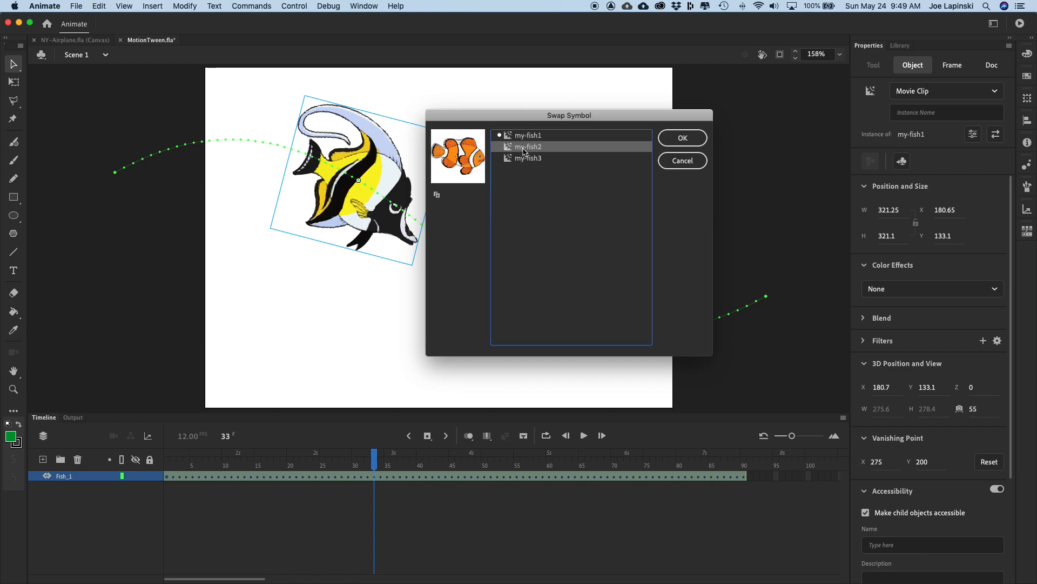
{"action": "left_click", "coordinate": [531, 159]}
{"action": "left_click", "coordinate": [525, 151]}
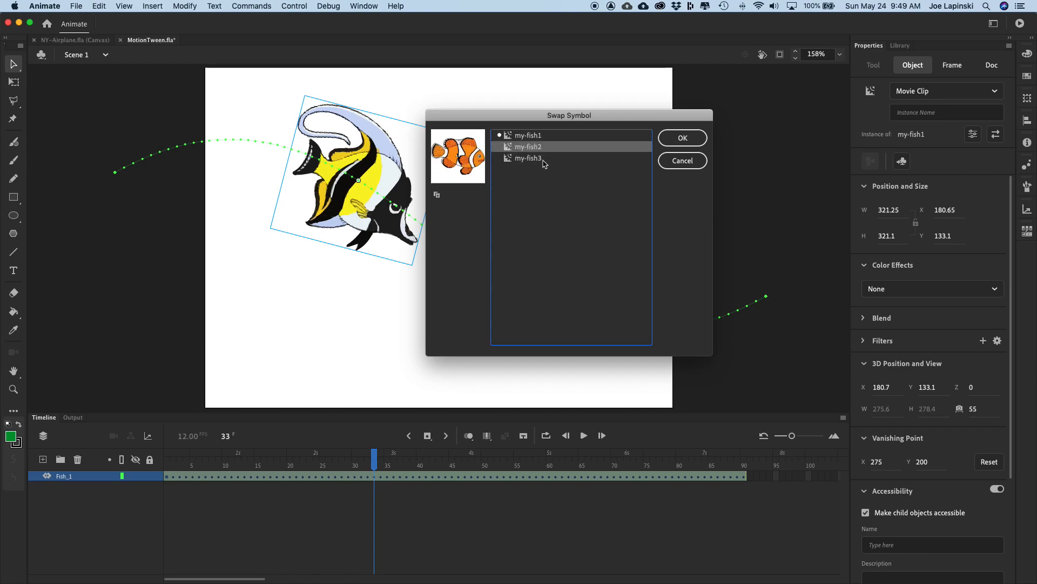
{"action": "left_click", "coordinate": [545, 159]}
{"action": "left_click", "coordinate": [532, 151]}
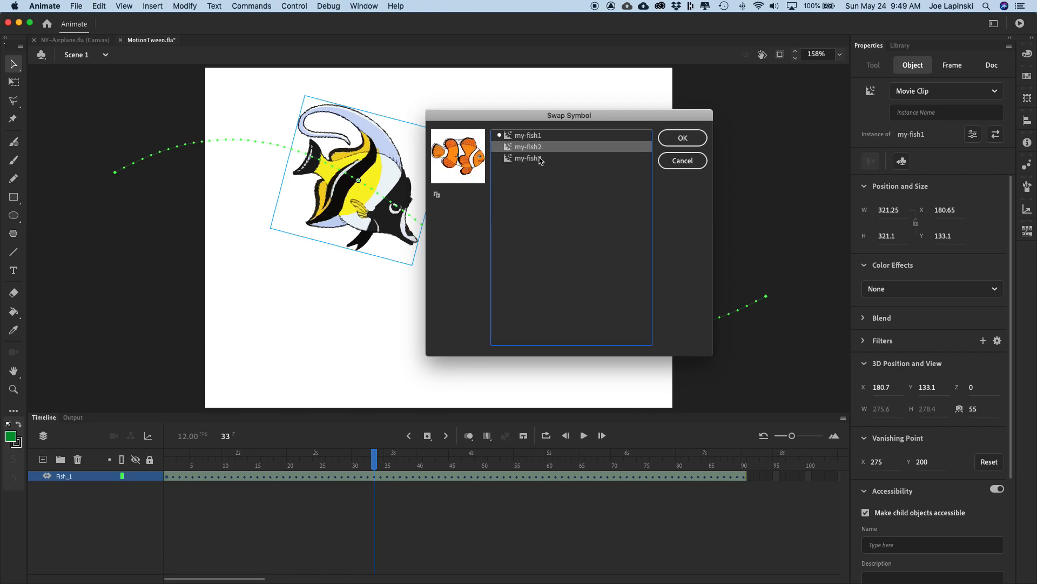
{"action": "left_click", "coordinate": [540, 159]}
{"action": "left_click", "coordinate": [530, 150]}
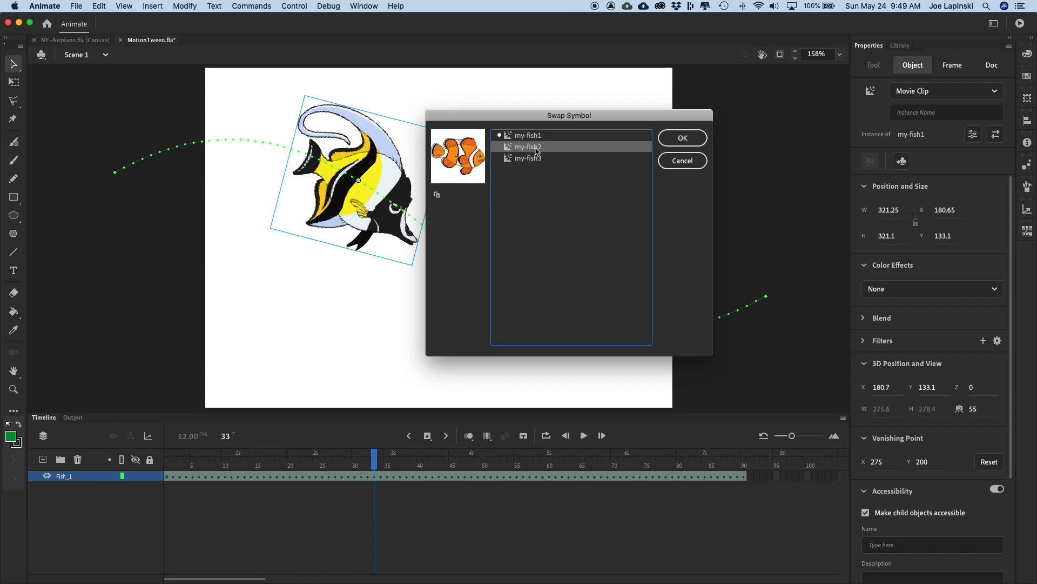
{"action": "left_click", "coordinate": [683, 138]}
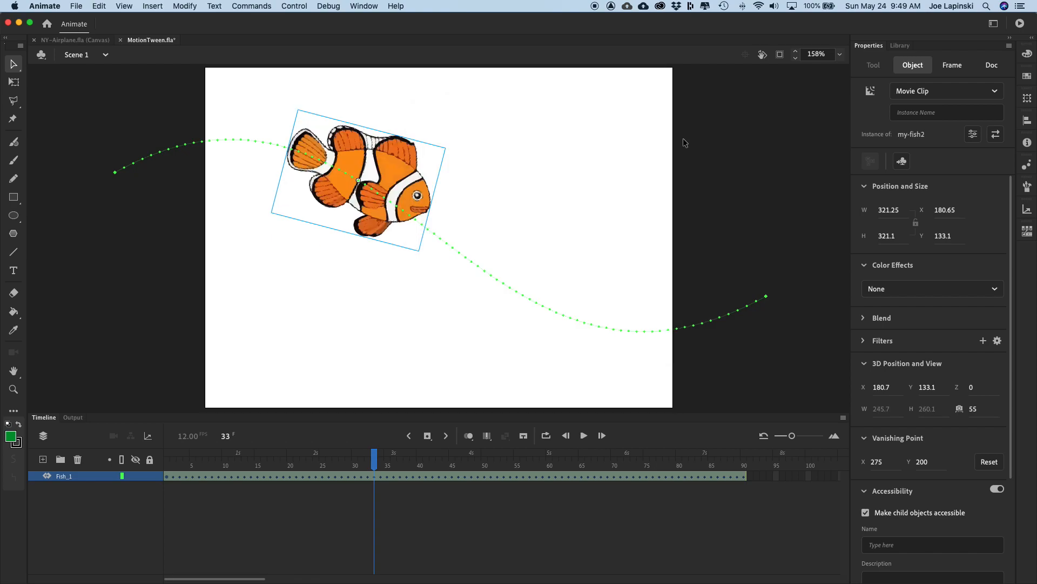
- At frame 32, rotate the clownfish slightly clockwise with Free Transform so it faces along the motion path, and play the animation
{"action": "left_click_drag", "start_coordinate": [375, 457], "coordinate": [367, 513]}
{"action": "key", "text": "q"}
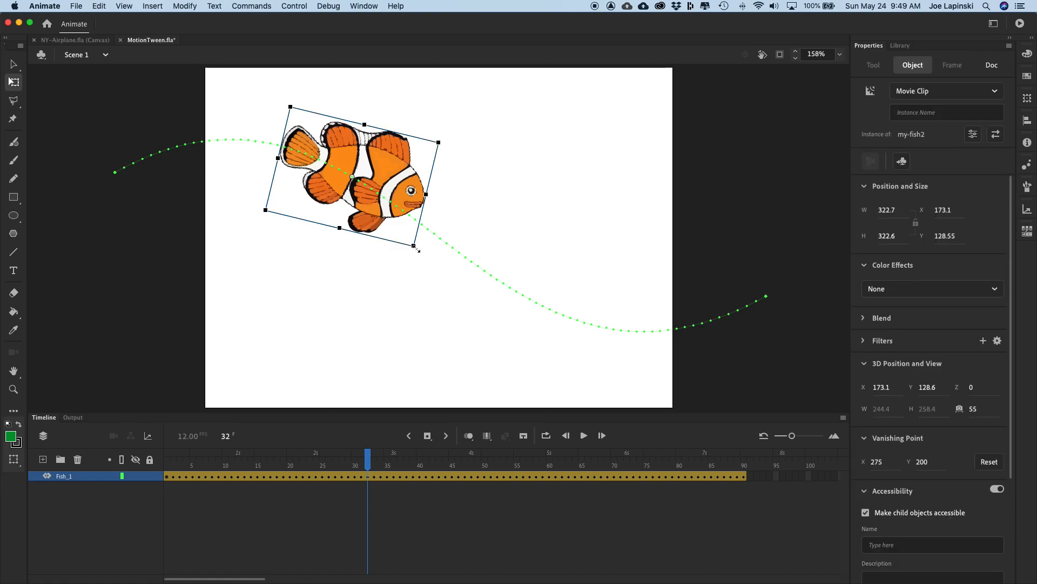
{"action": "left_click_drag", "start_coordinate": [420, 258], "coordinate": [405, 273]}
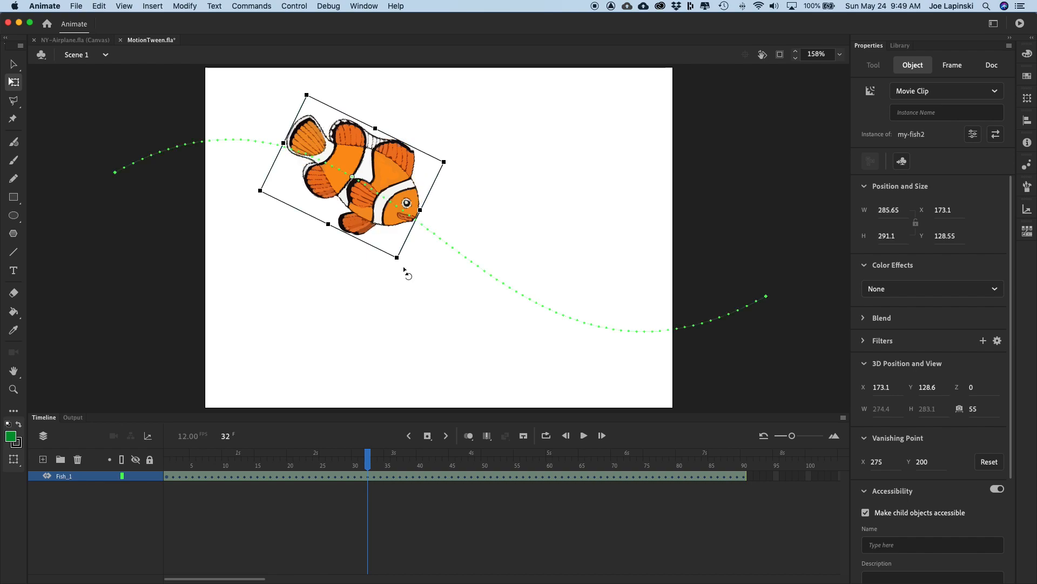
{"action": "left_click", "coordinate": [403, 267]}
{"action": "key", "text": "Return"}
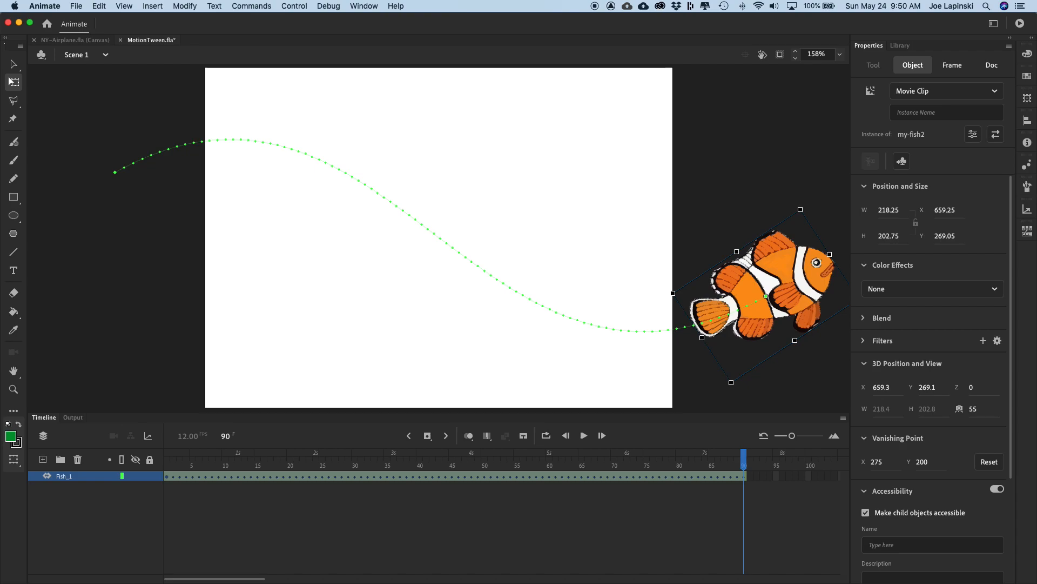
- Rename the fish's tween layer as Fish_2
{"action": "double_click", "coordinate": [68, 481]}
{"action": "type", "text": "Fish"}
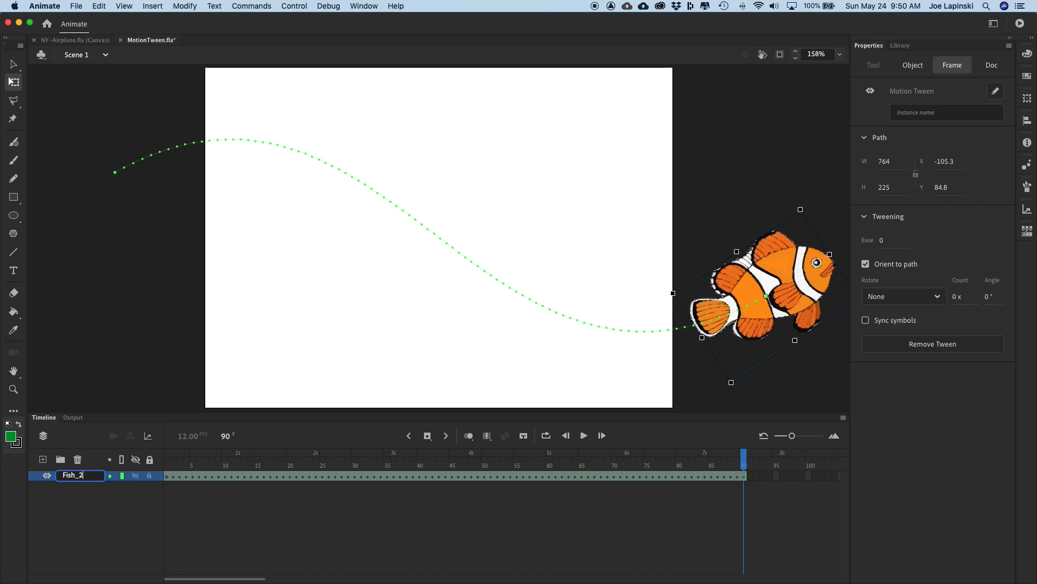
{"action": "key", "text": "Return"}
- Select the clownfish's motion path with the Selection tool and copy it
{"action": "left_click", "coordinate": [449, 246]}
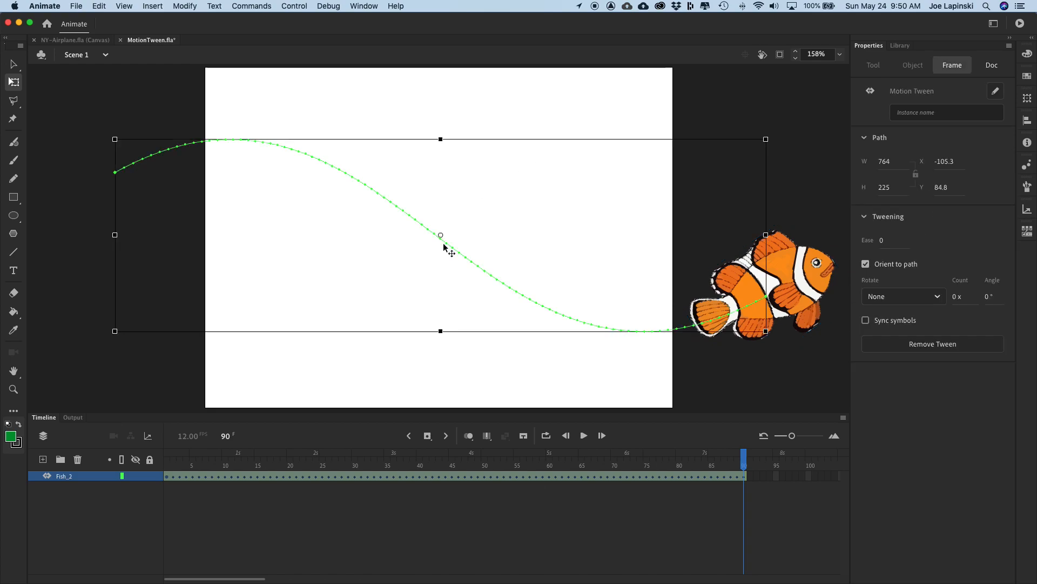
{"action": "left_click", "coordinate": [14, 64]}
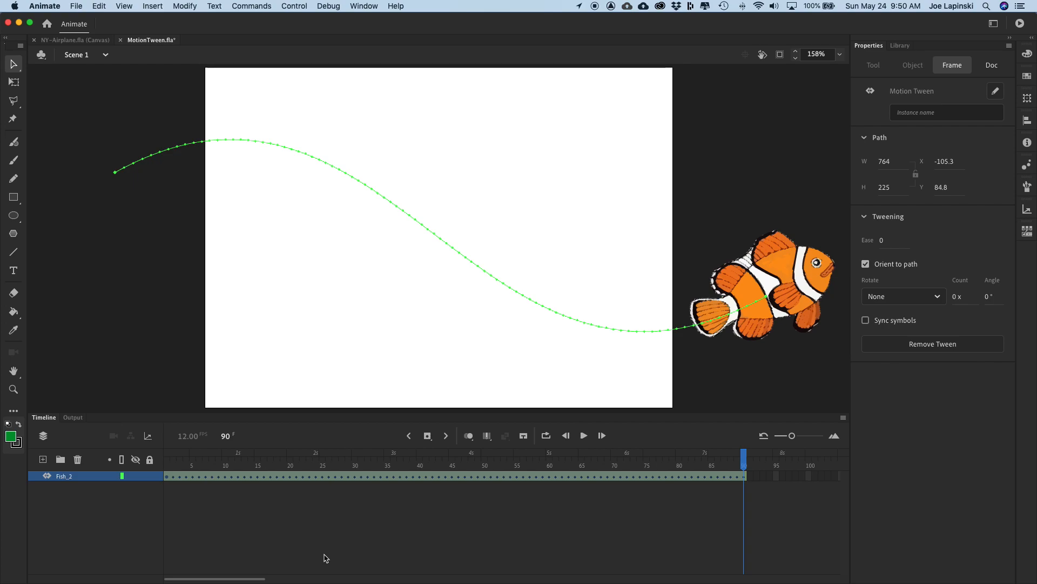
{"action": "left_click", "coordinate": [98, 6]}
{"action": "left_click", "coordinate": [112, 57]}
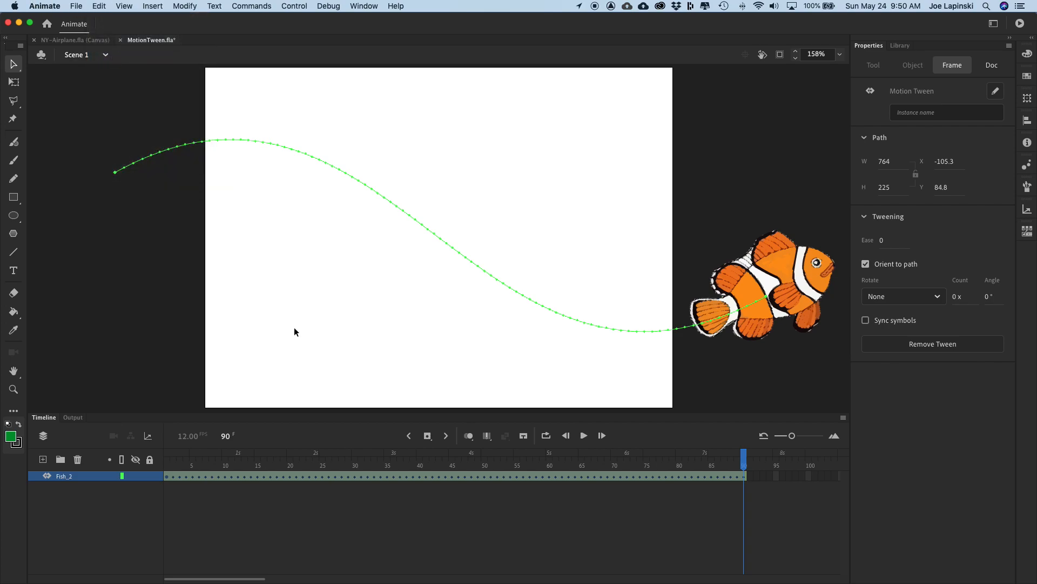
- Add a new layer above Fish_2 and name it Fish_1
{"action": "left_click", "coordinate": [43, 460]}
{"action": "double_click", "coordinate": [79, 476]}
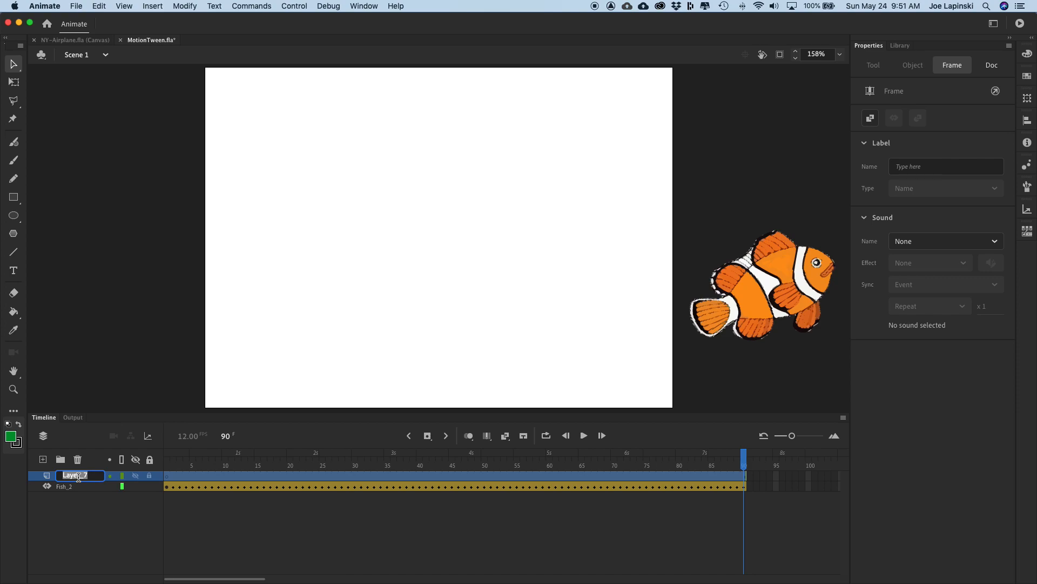
{"action": "type", "text": "Fish_1"}
{"action": "key", "text": "Return"}
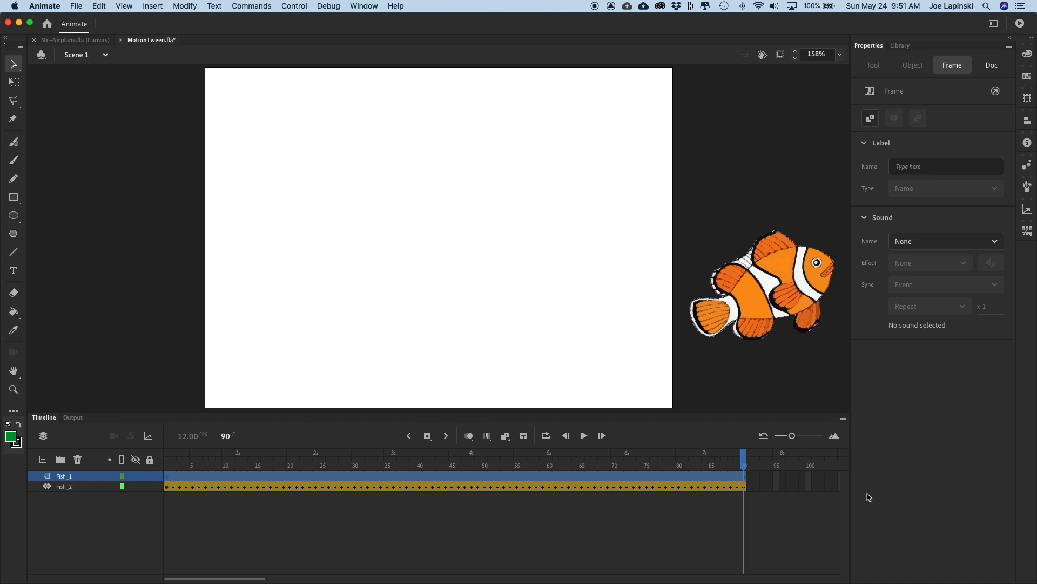
- At frame 1 of the Fish_1 layer, place a my-fish1 instance from the library on the pasteboard, below the clownfish
{"action": "left_click", "coordinate": [901, 45]}
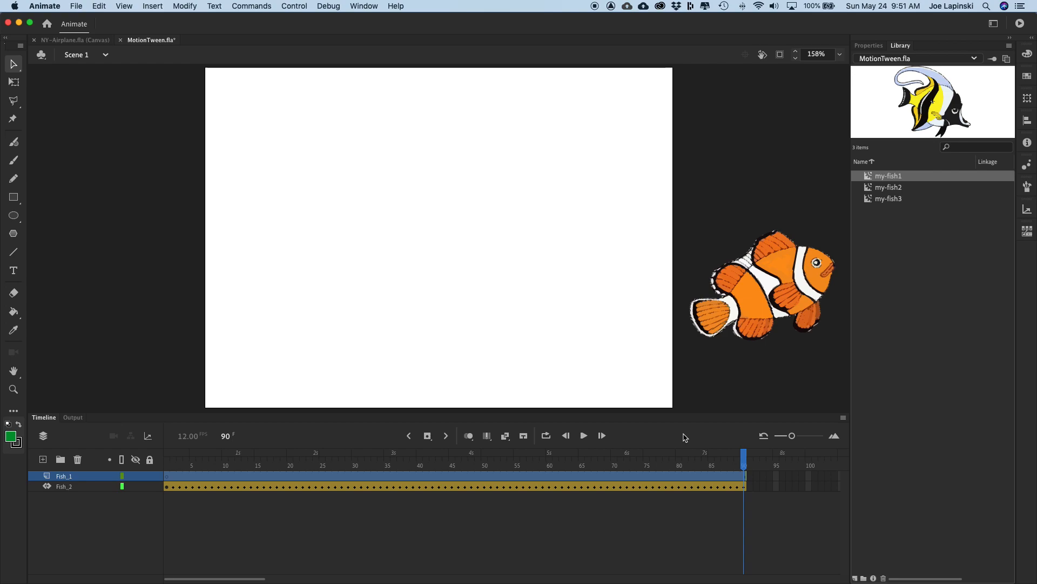
{"action": "left_click_drag", "start_coordinate": [748, 456], "coordinate": [158, 454]}
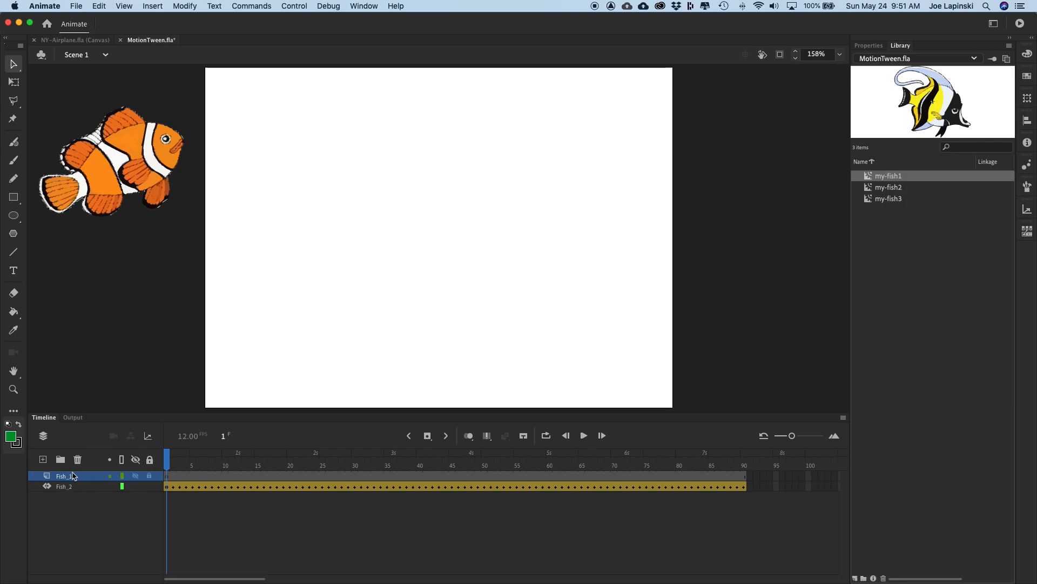
{"action": "left_click_drag", "start_coordinate": [880, 178], "coordinate": [103, 312]}
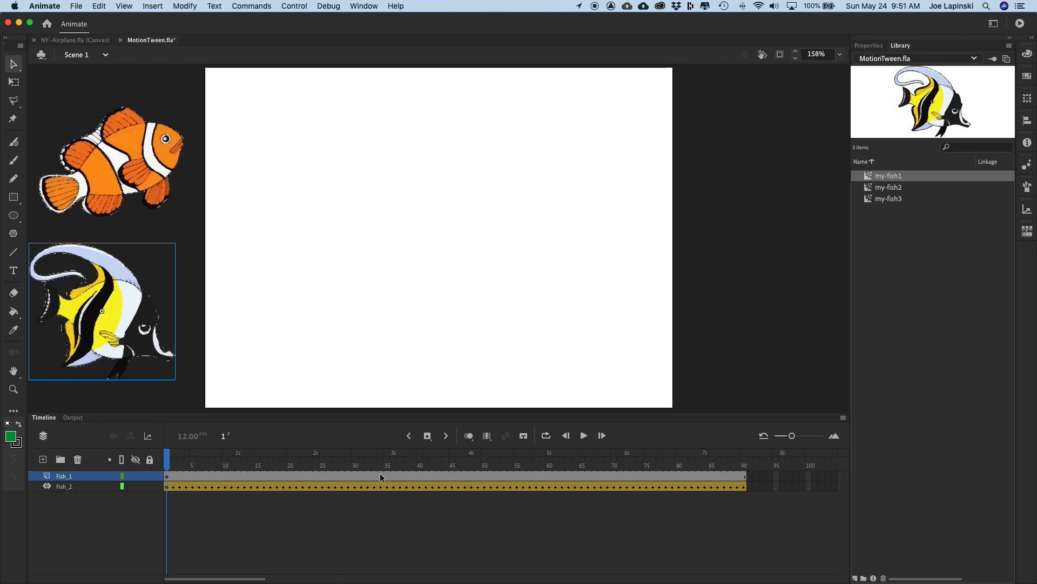
- Create a motion tween on the Fish_1 layer and return to frame 1
{"action": "right_click", "coordinate": [182, 480]}
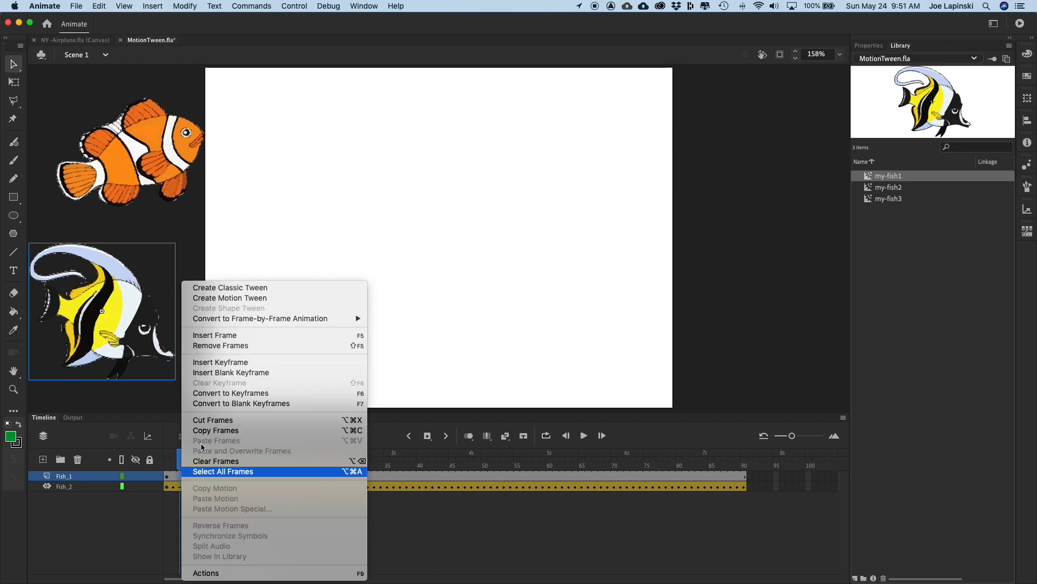
{"action": "left_click", "coordinate": [285, 304]}
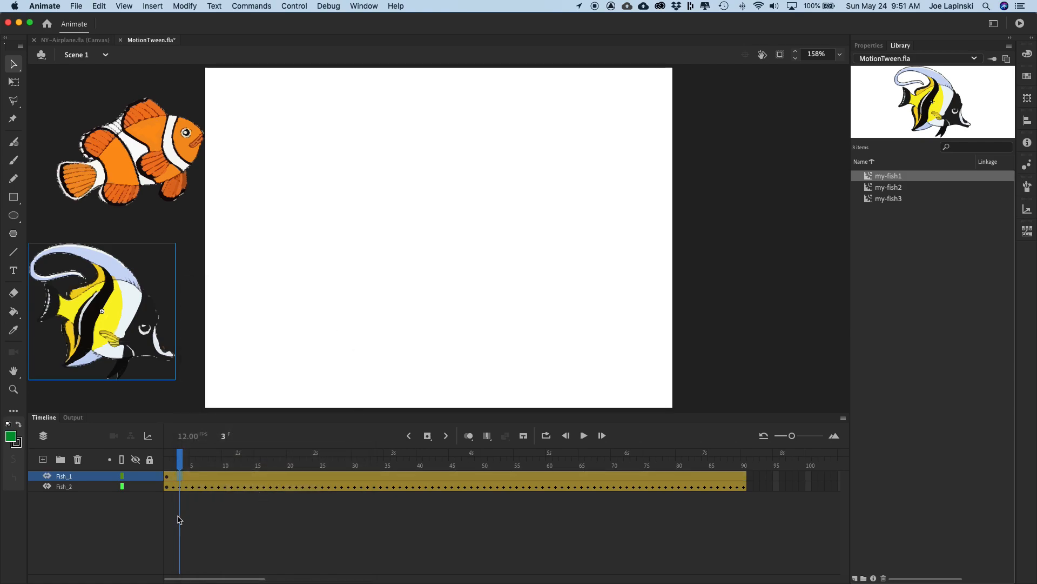
{"action": "left_click_drag", "start_coordinate": [181, 458], "coordinate": [165, 460]}
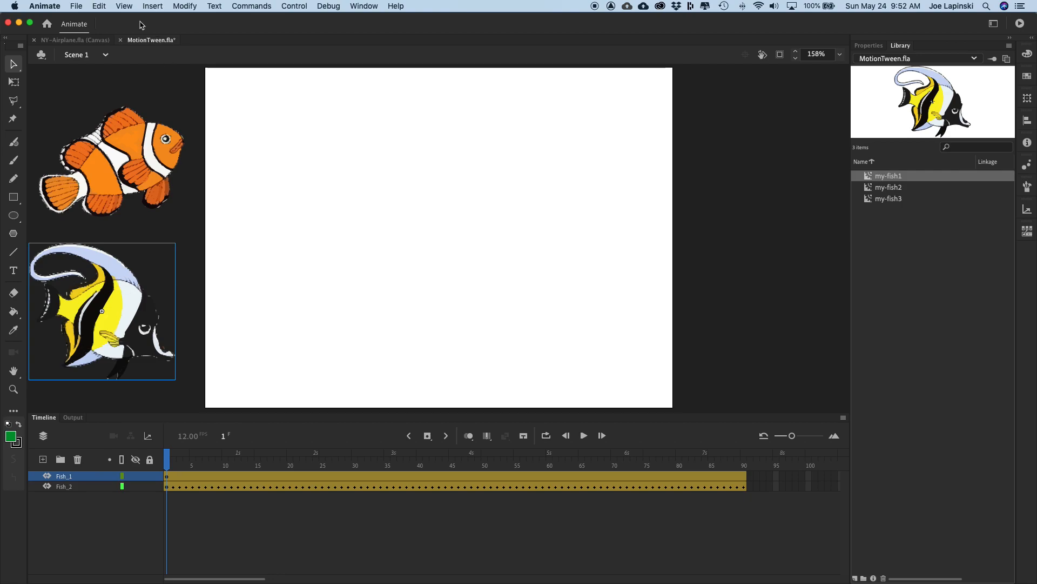
- Paste the copied motion path onto the my-fish1 instance's tween using Paste in Center
{"action": "left_click", "coordinate": [99, 6]}
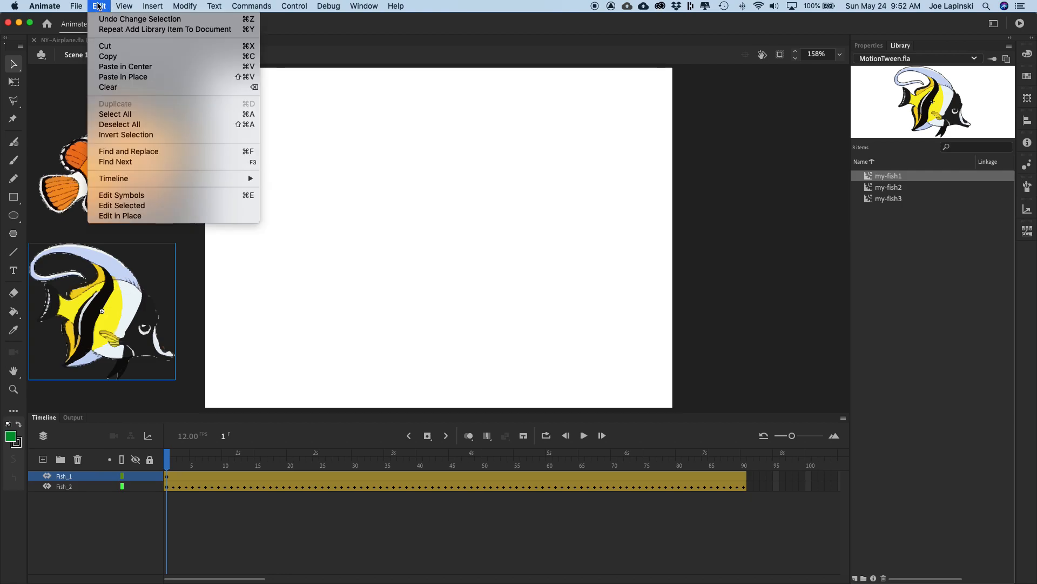
{"action": "left_click", "coordinate": [113, 66]}
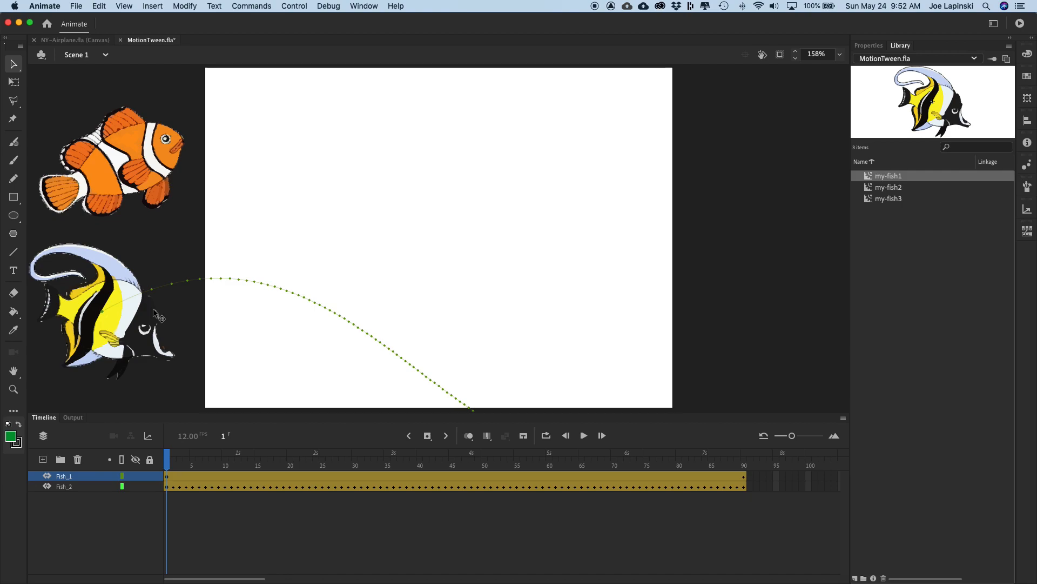
{"action": "left_click", "coordinate": [137, 316]}
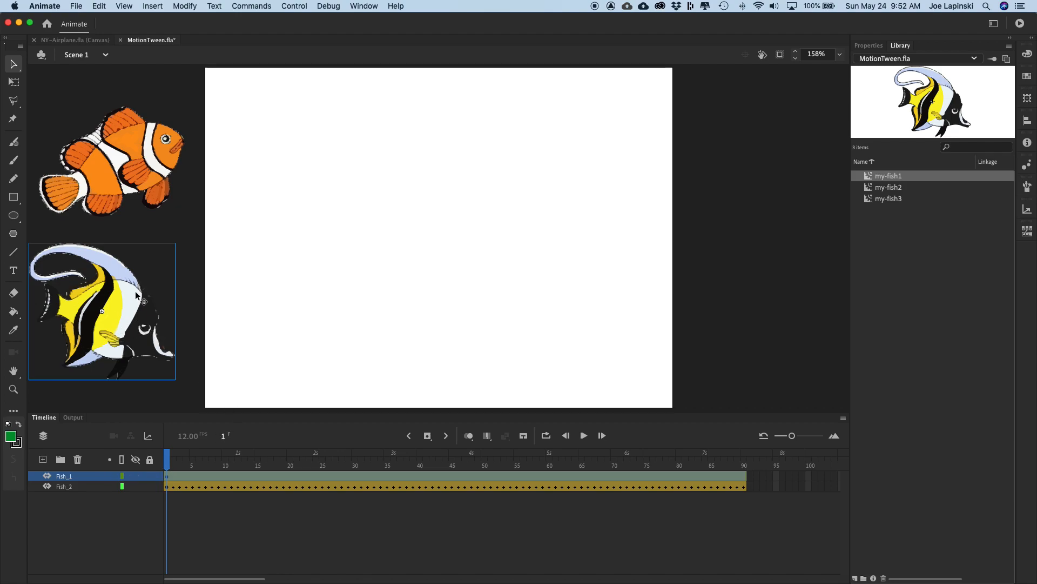
{"action": "left_click", "coordinate": [99, 6]}
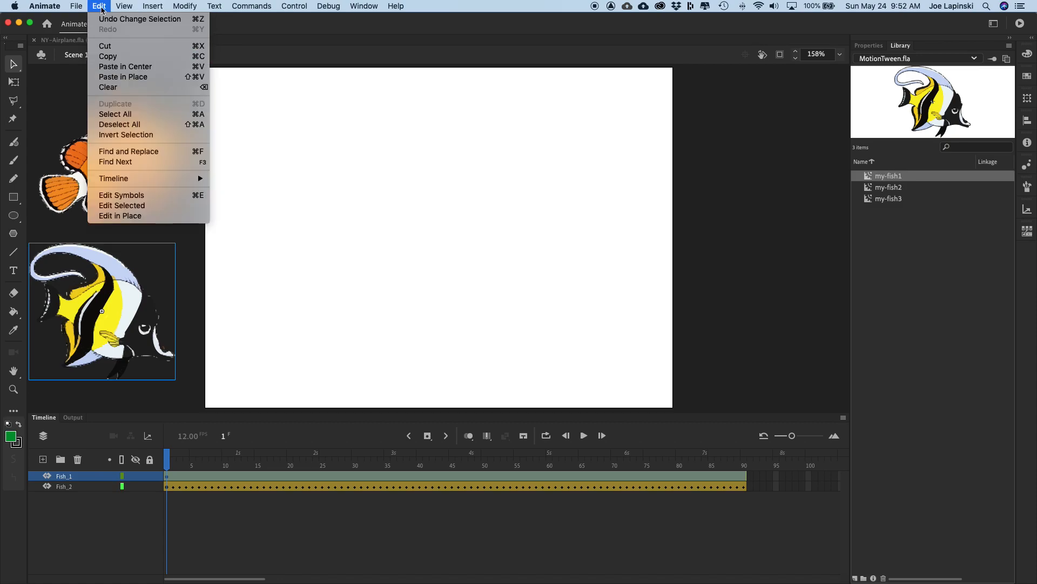
{"action": "left_click", "coordinate": [121, 67]}
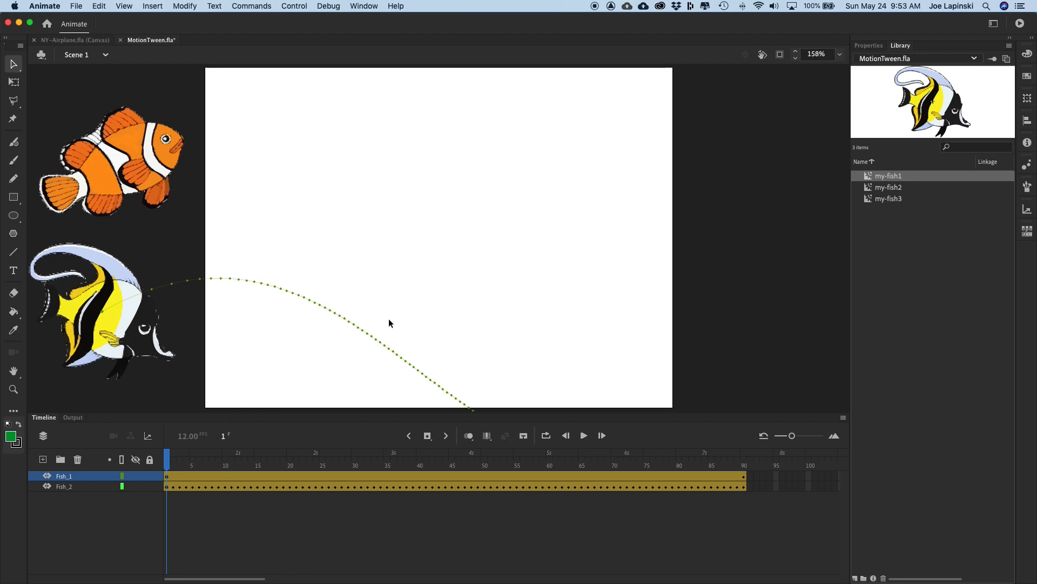
- Rotate the my-fish1 motion path counterclockwise with Free Transform so that its far end rises beyond the stage
{"action": "left_click", "coordinate": [839, 54]}
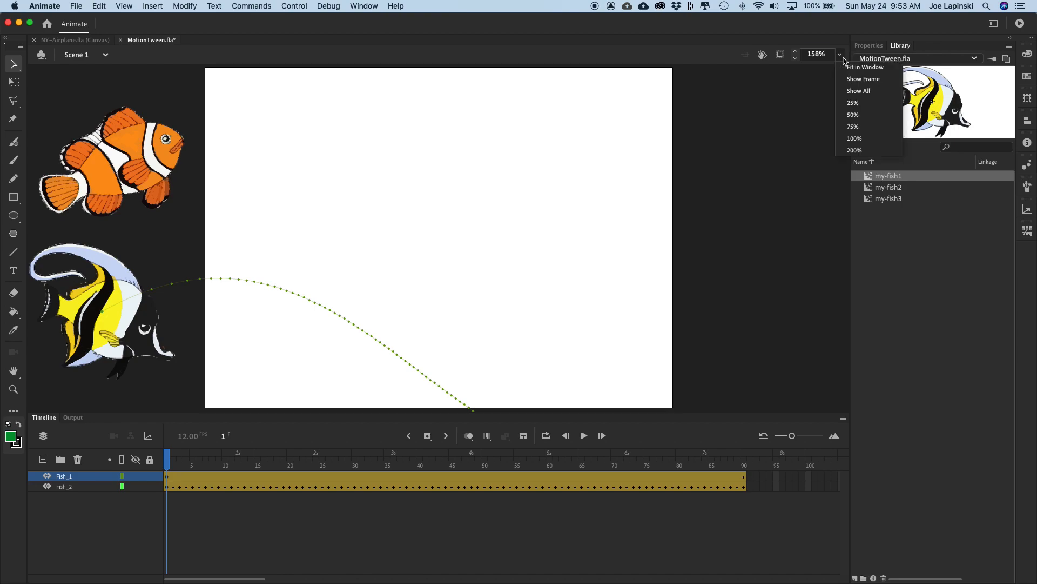
{"action": "left_click", "coordinate": [859, 138]}
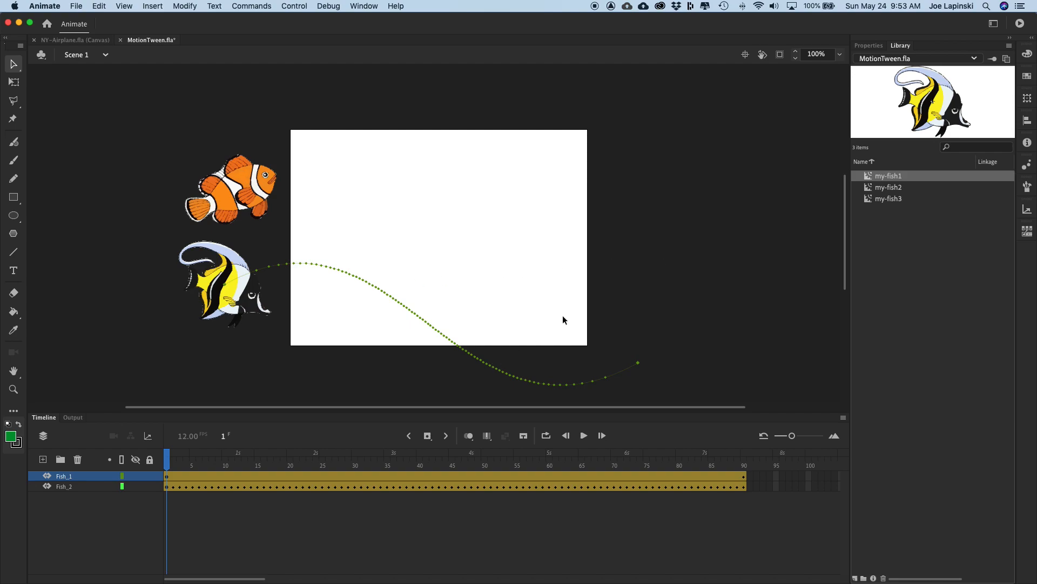
{"action": "left_click", "coordinate": [416, 316]}
{"action": "left_click", "coordinate": [12, 82]}
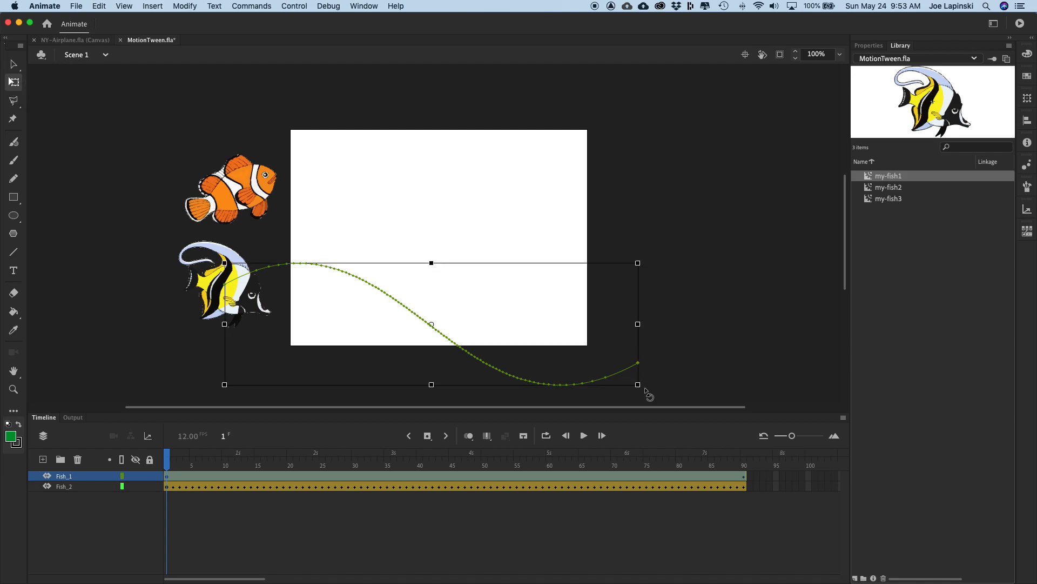
{"action": "left_click_drag", "start_coordinate": [645, 387], "coordinate": [639, 298]}
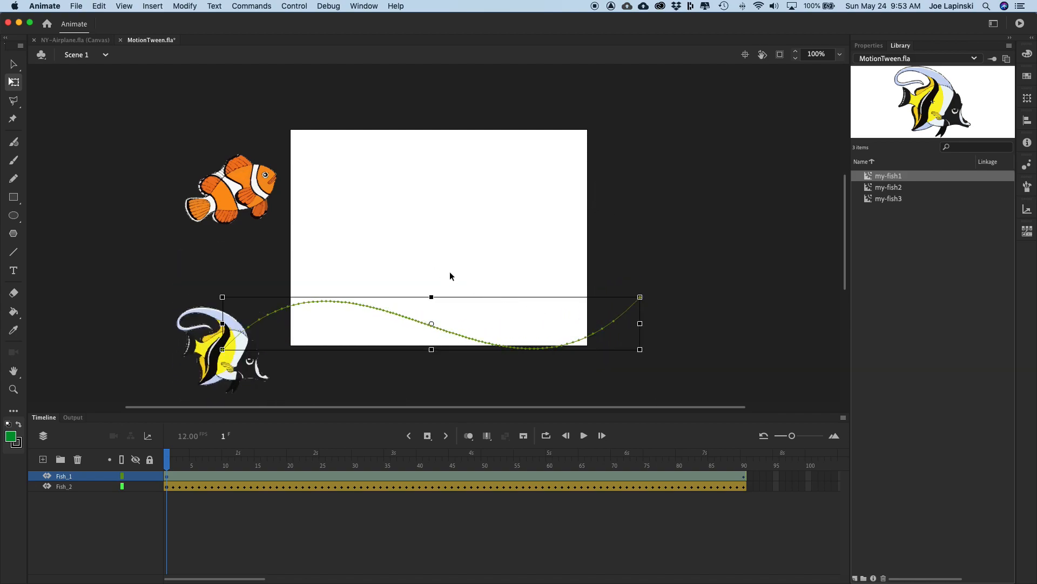
- Stretch the my-fish1 motion path vertically and move it up so it spans most of the stage height
{"action": "left_click_drag", "start_coordinate": [432, 297], "coordinate": [421, 251]}
{"action": "left_click_drag", "start_coordinate": [374, 281], "coordinate": [374, 201]}
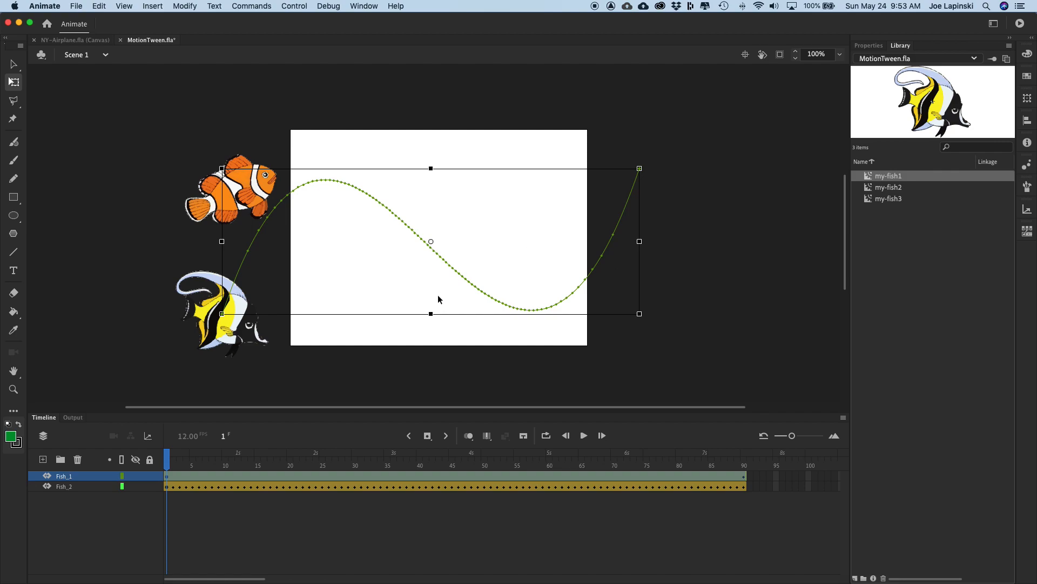
{"action": "left_click_drag", "start_coordinate": [431, 168], "coordinate": [431, 146]}
{"action": "left_click_drag", "start_coordinate": [392, 206], "coordinate": [392, 190]}
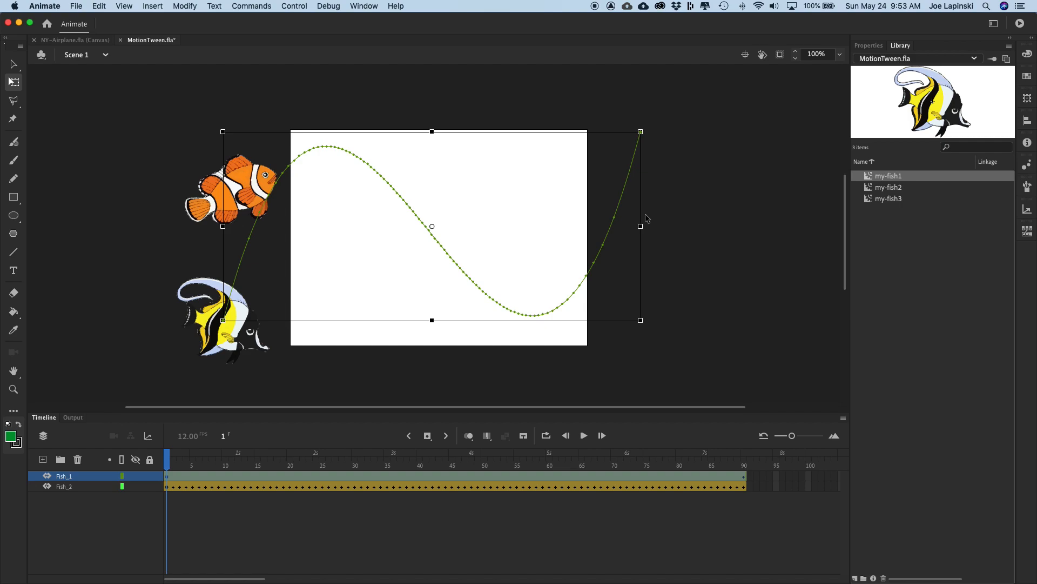
- Play the animation and turn on Orient to path for the Fish_1 layer's motion tween
{"action": "key", "text": "Return"}
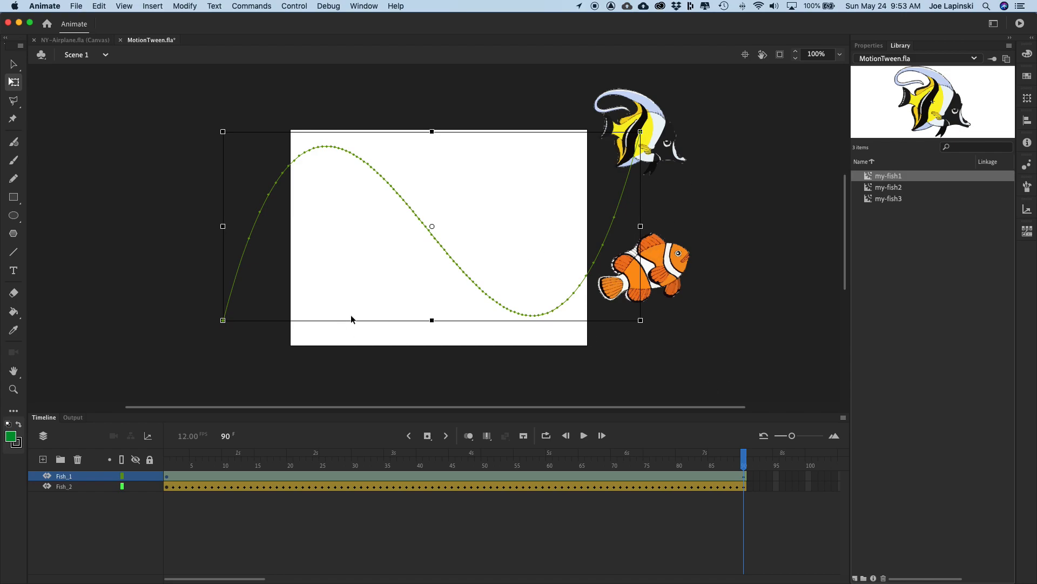
{"action": "left_click", "coordinate": [668, 133]}
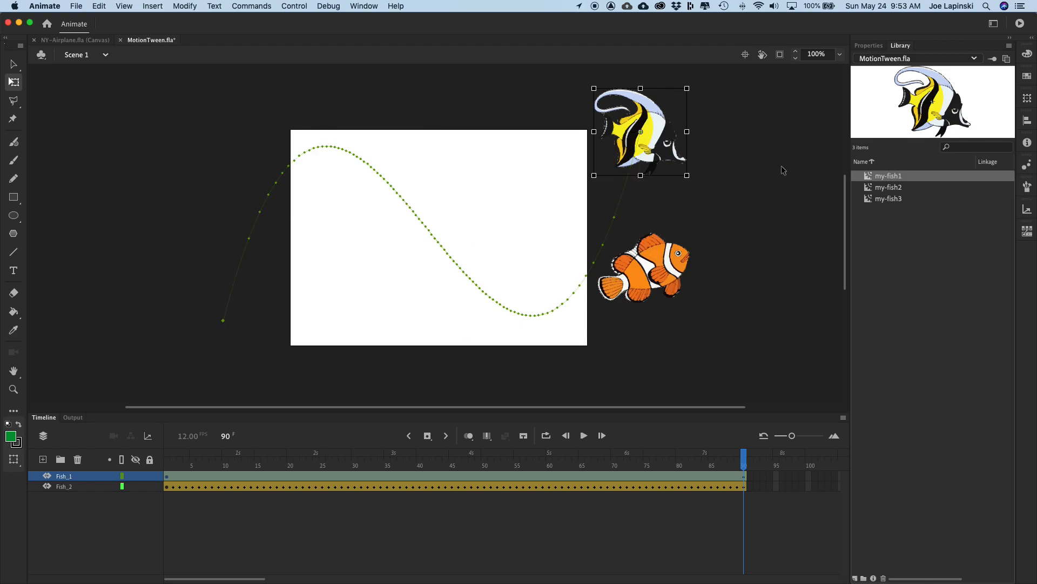
{"action": "left_click", "coordinate": [432, 235]}
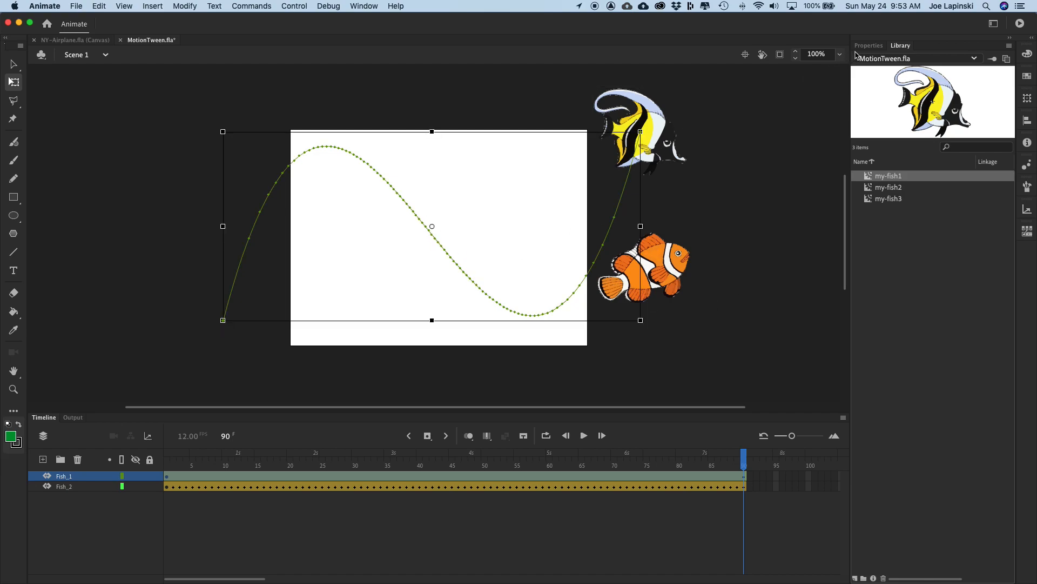
{"action": "left_click", "coordinate": [14, 63]}
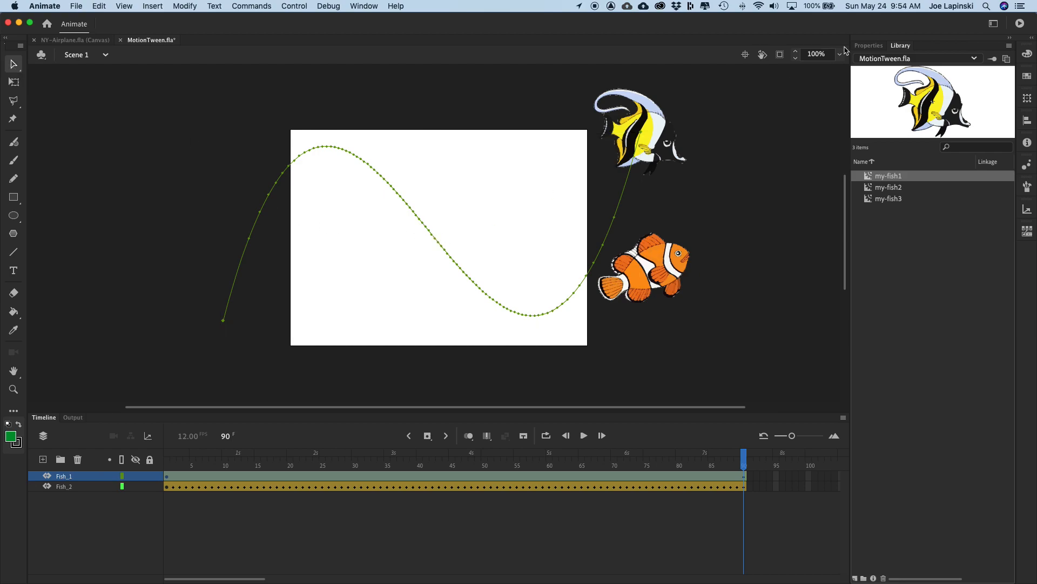
{"action": "left_click", "coordinate": [868, 45]}
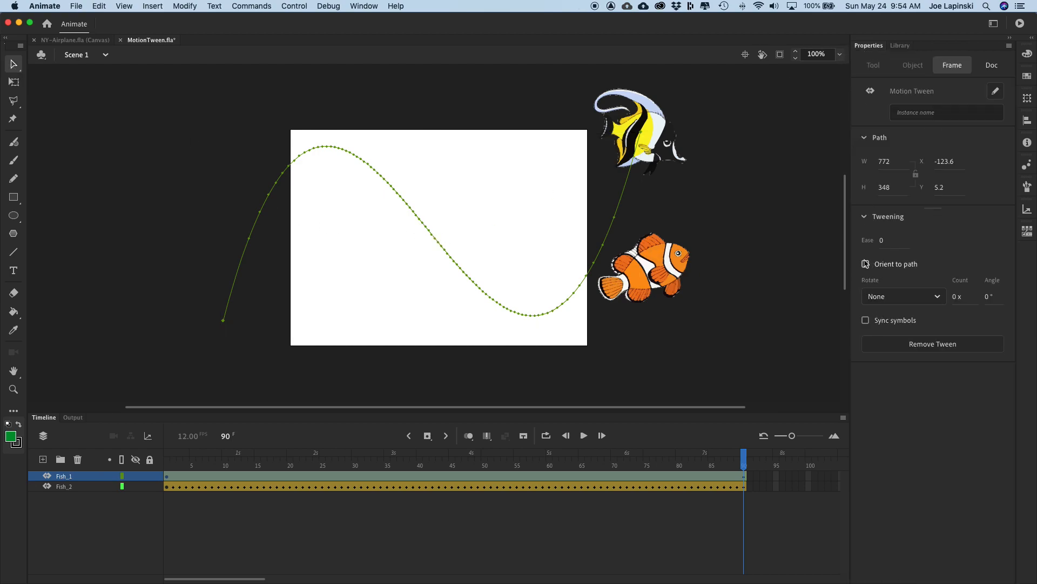
{"action": "left_click", "coordinate": [866, 264]}
- Rotate the my-fish1 instance at frame 38 with Free Transform so it faces forward along its path, and play the animation
{"action": "left_click_drag", "start_coordinate": [744, 456], "coordinate": [408, 439]}
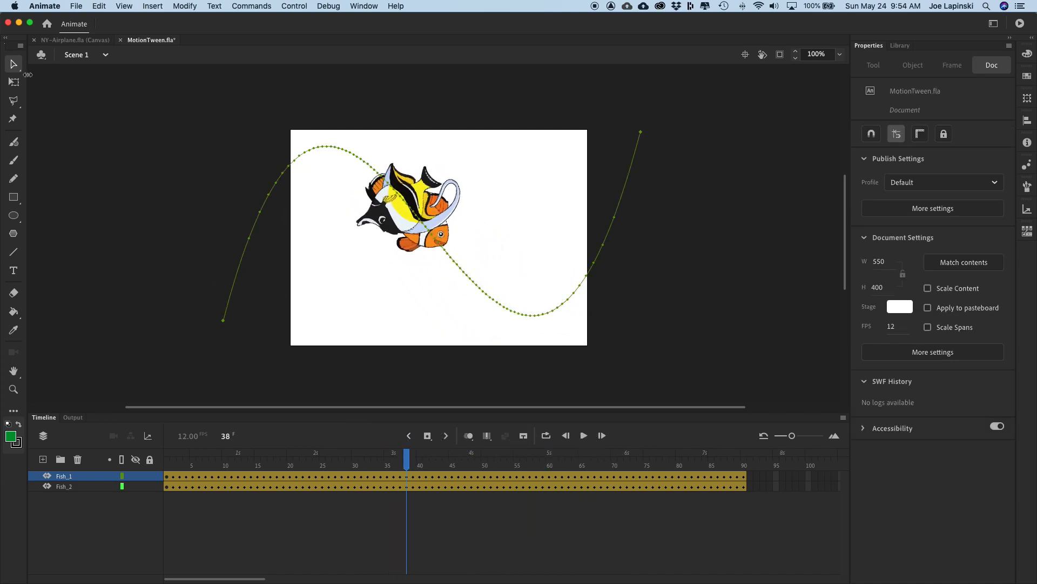
{"action": "left_click", "coordinate": [840, 54]}
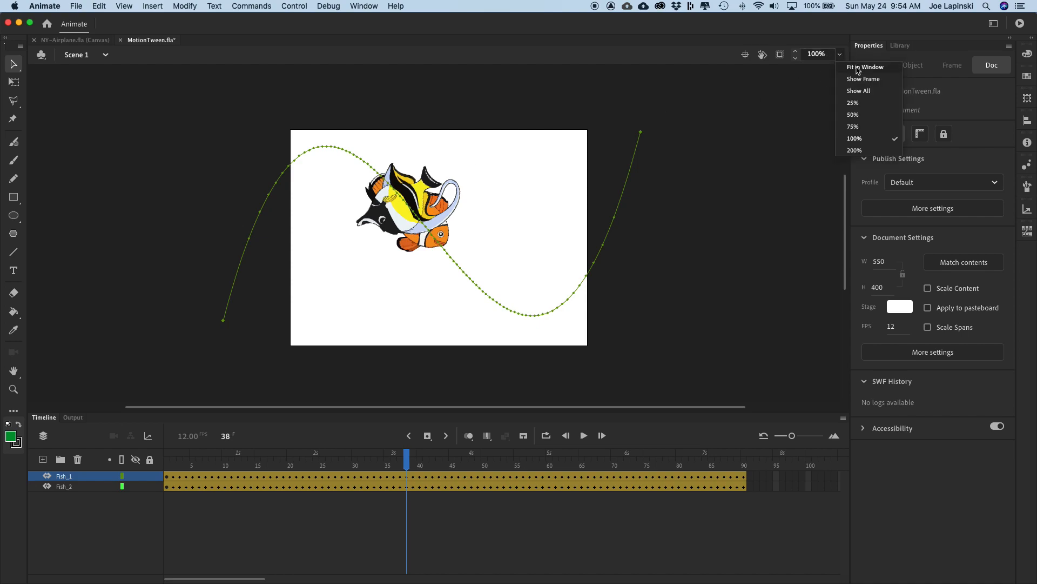
{"action": "left_click", "coordinate": [870, 78]}
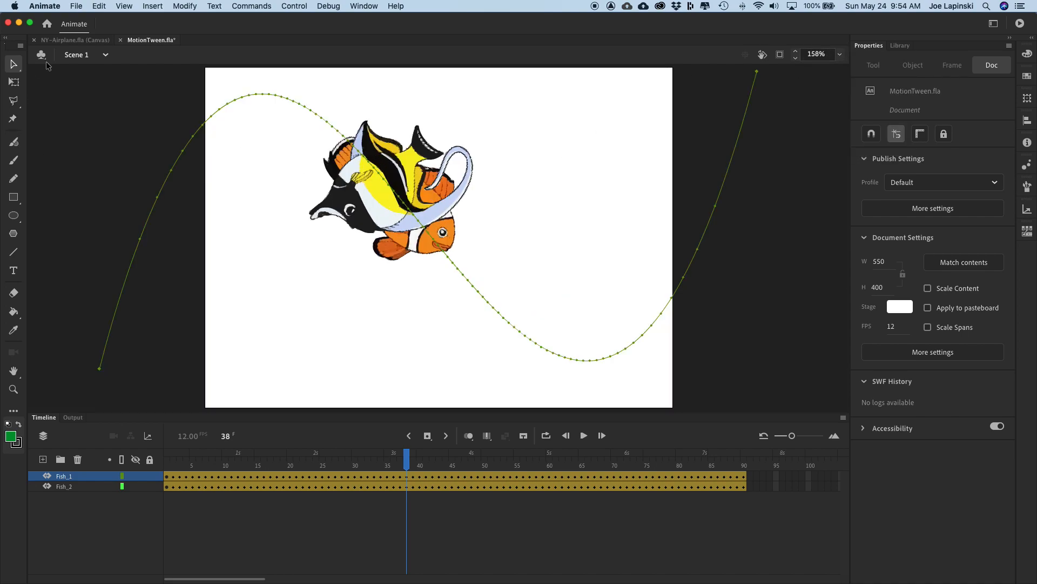
{"action": "left_click", "coordinate": [405, 165]}
{"action": "left_click", "coordinate": [15, 82]}
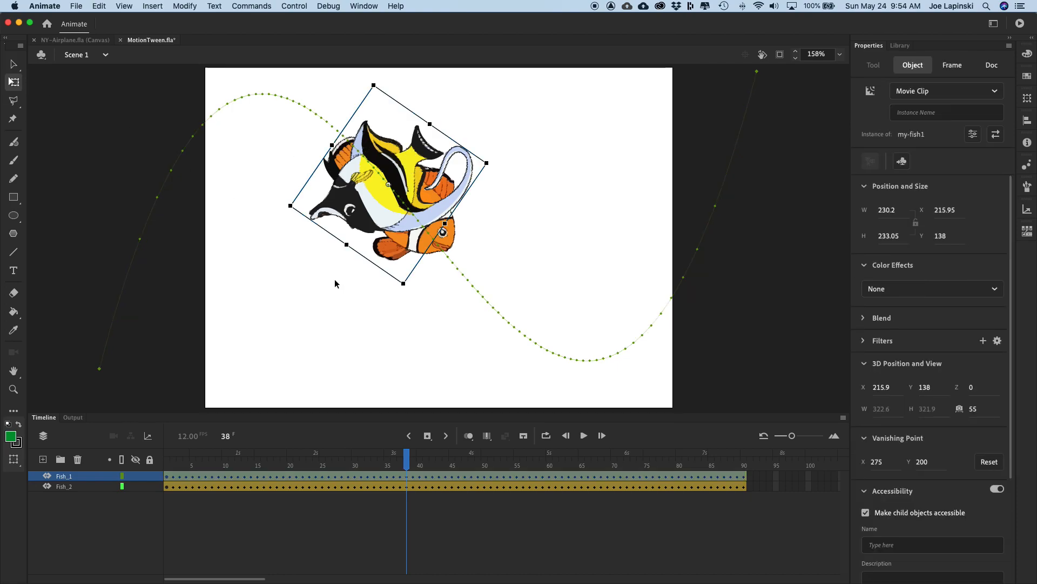
{"action": "left_click_drag", "start_coordinate": [407, 290], "coordinate": [516, 163]}
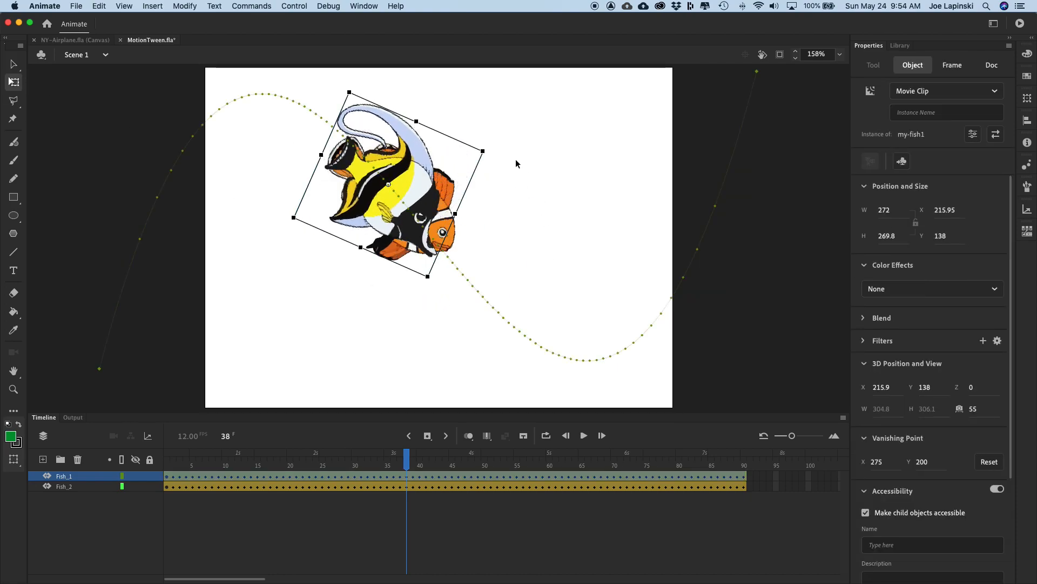
{"action": "left_click", "coordinate": [490, 321]}
{"action": "key", "text": "Return"}
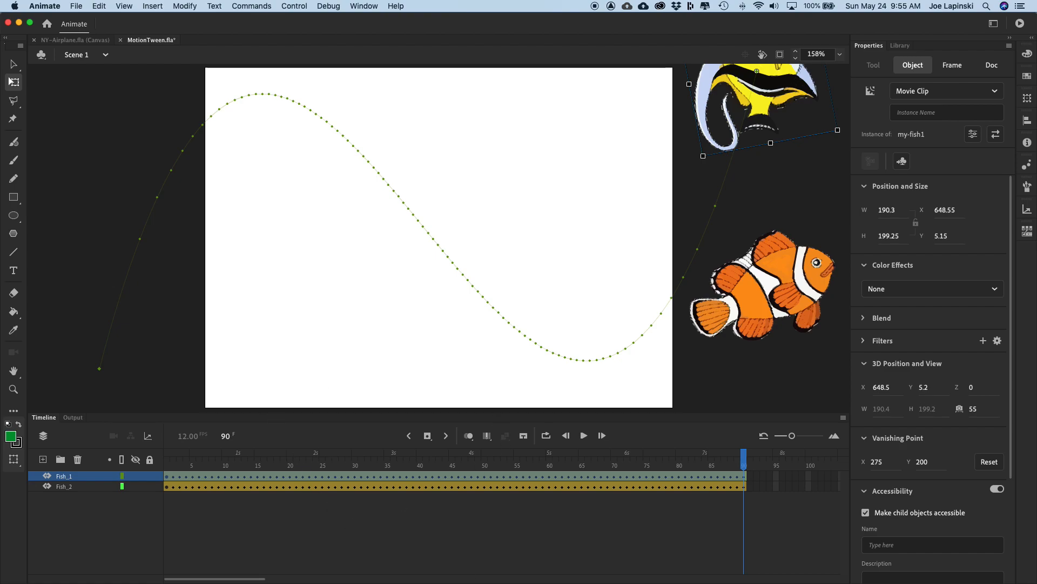
- Add a new layer above Fish_1 and name it Circle
{"action": "left_click", "coordinate": [43, 459]}
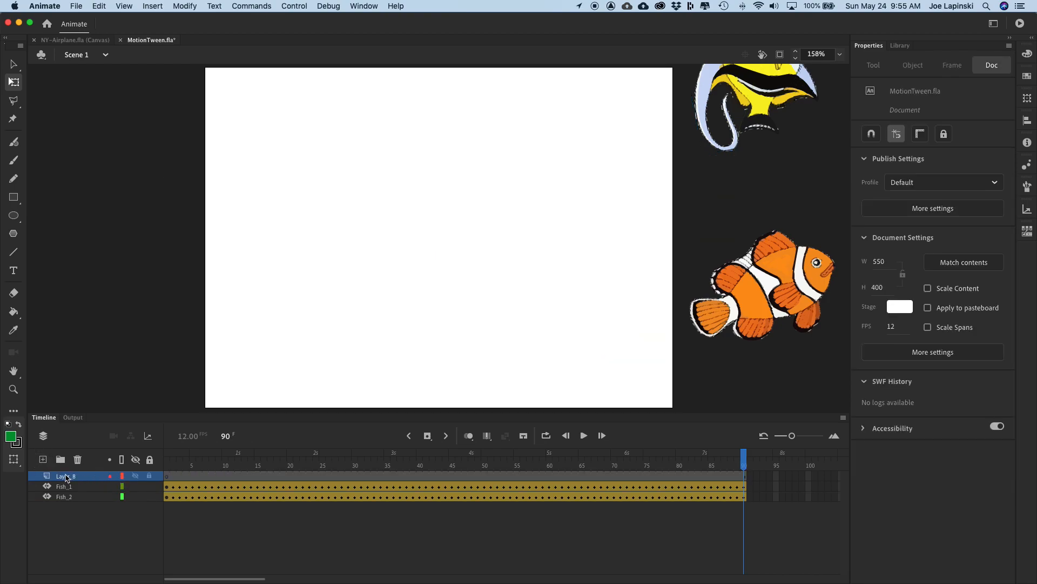
{"action": "double_click", "coordinate": [66, 476]}
{"action": "type", "text": "Circle"}
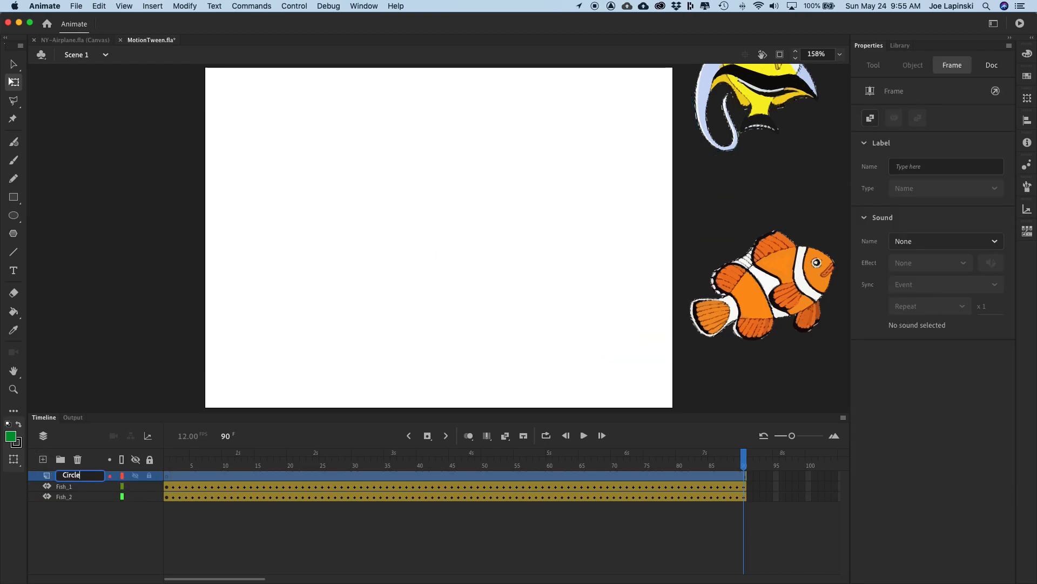
{"action": "key", "text": "Return"}
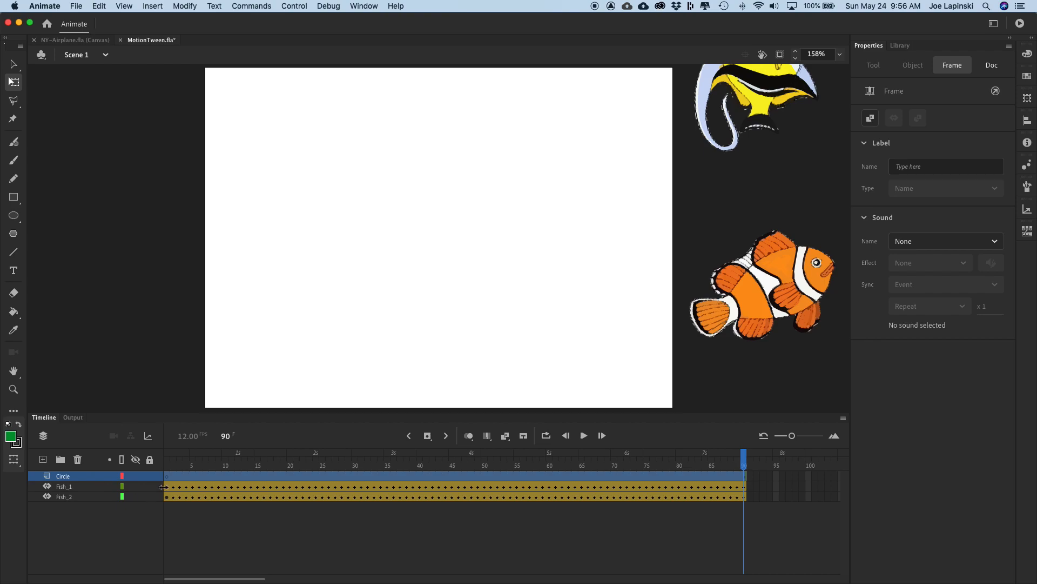
- Hide and lock the Fish_1 and Fish_2 layers
{"action": "left_click", "coordinate": [135, 487]}
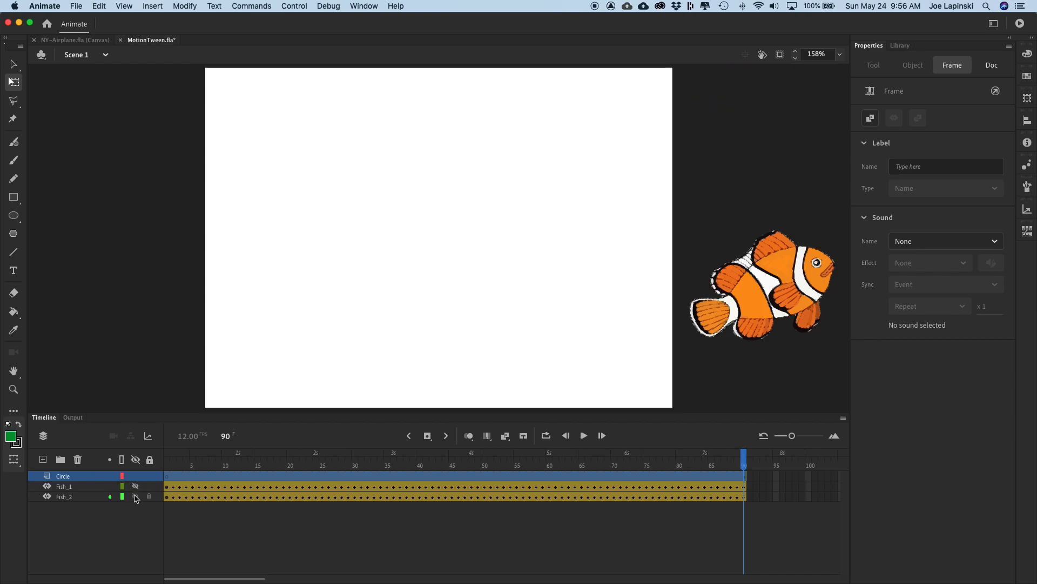
{"action": "left_click", "coordinate": [136, 496]}
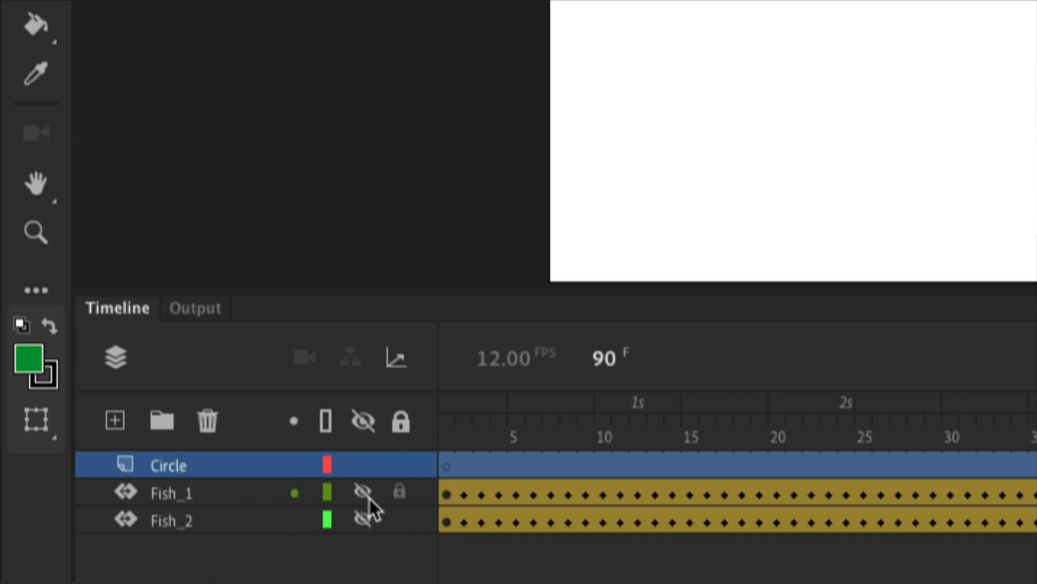
{"action": "left_click", "coordinate": [364, 493]}
{"action": "left_click", "coordinate": [363, 517]}
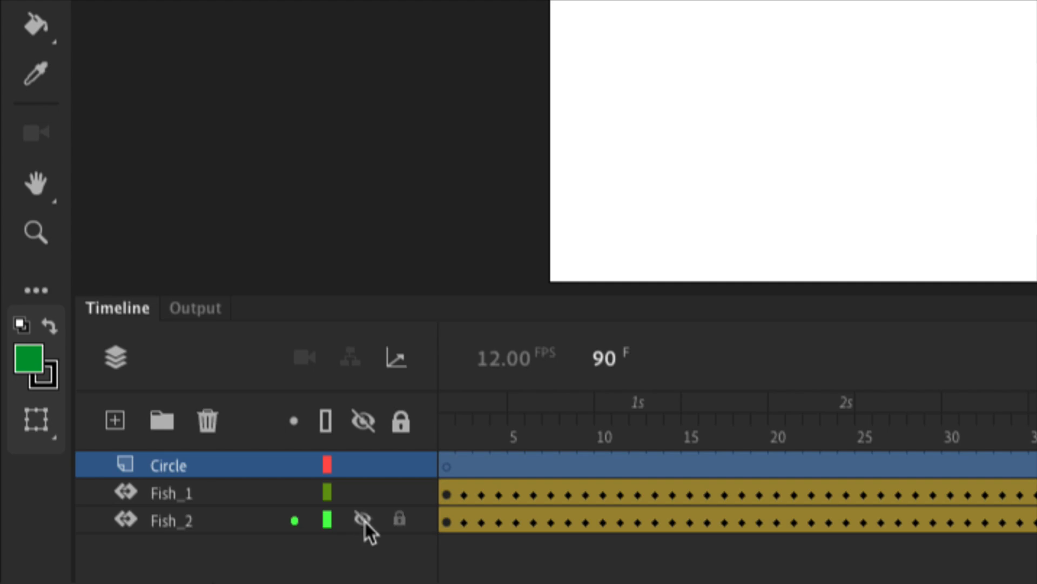
{"action": "left_click", "coordinate": [365, 520]}
{"action": "left_click", "coordinate": [357, 491]}
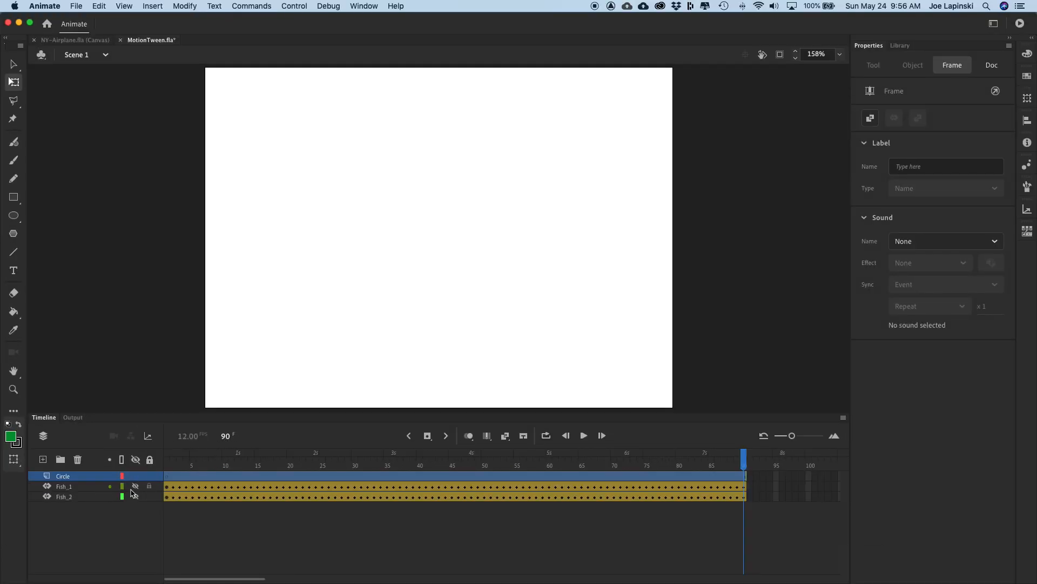
{"action": "left_click", "coordinate": [150, 486]}
{"action": "left_click", "coordinate": [149, 497]}
- Draw a circle about 350 px in diameter on the Circle layer at frame 1, with no fill and a black stroke
{"action": "left_click", "coordinate": [598, 432]}
{"action": "left_click", "coordinate": [168, 457]}
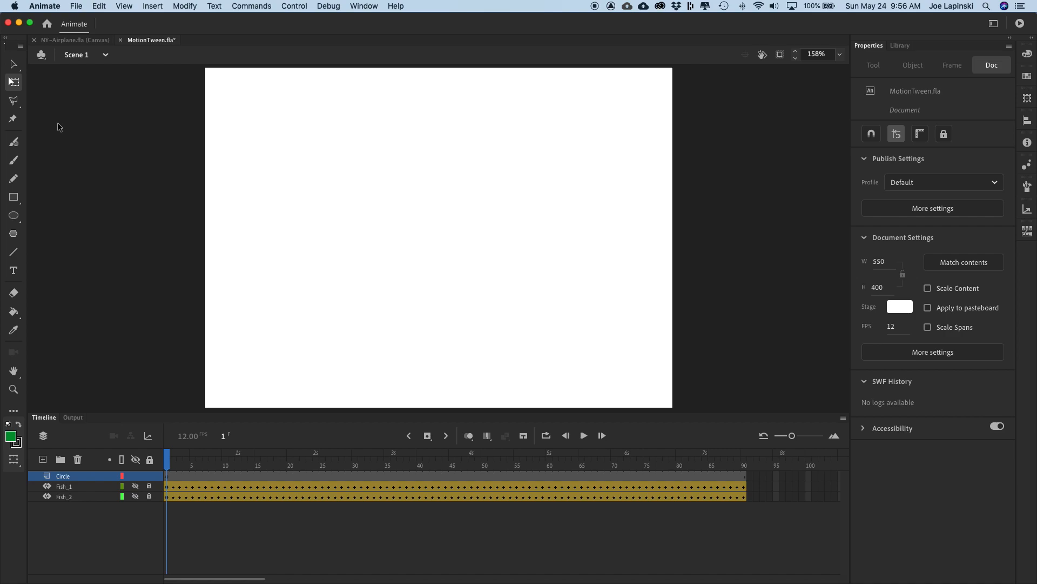
{"action": "left_click", "coordinate": [14, 216]}
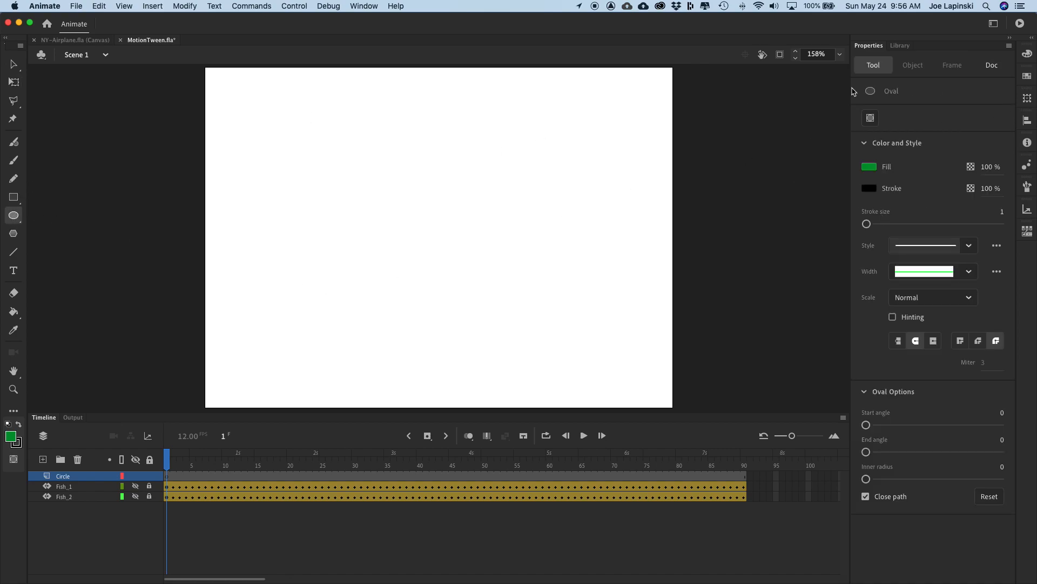
{"action": "left_click", "coordinate": [875, 168]}
{"action": "left_click", "coordinate": [841, 178]}
{"action": "left_click_drag", "start_coordinate": [279, 89], "coordinate": [578, 304]}
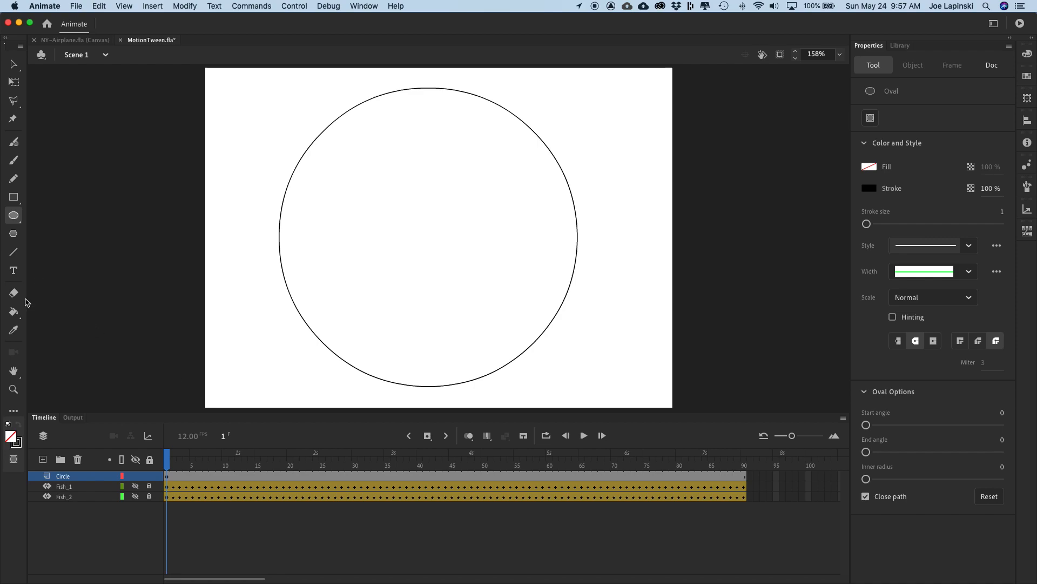
- Zoom in on the lowest part of the circle's outline and activate the Eraser tool
{"action": "left_click", "coordinate": [13, 294]}
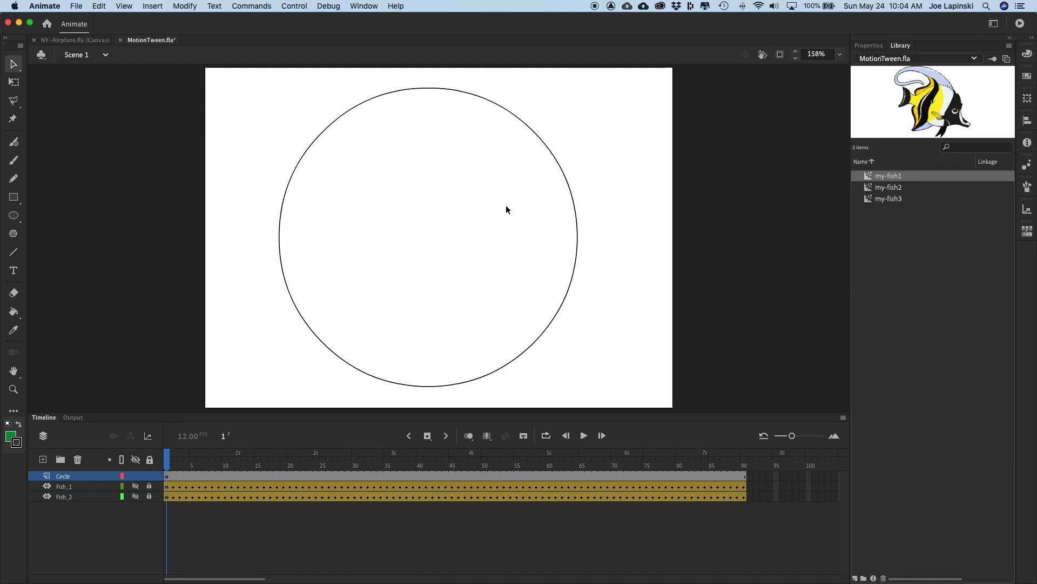
{"action": "key", "text": "super+equal"}
{"action": "key", "text": "super+equal"}
{"action": "key", "text": "super+equal"}
{"action": "key", "text": "space"}
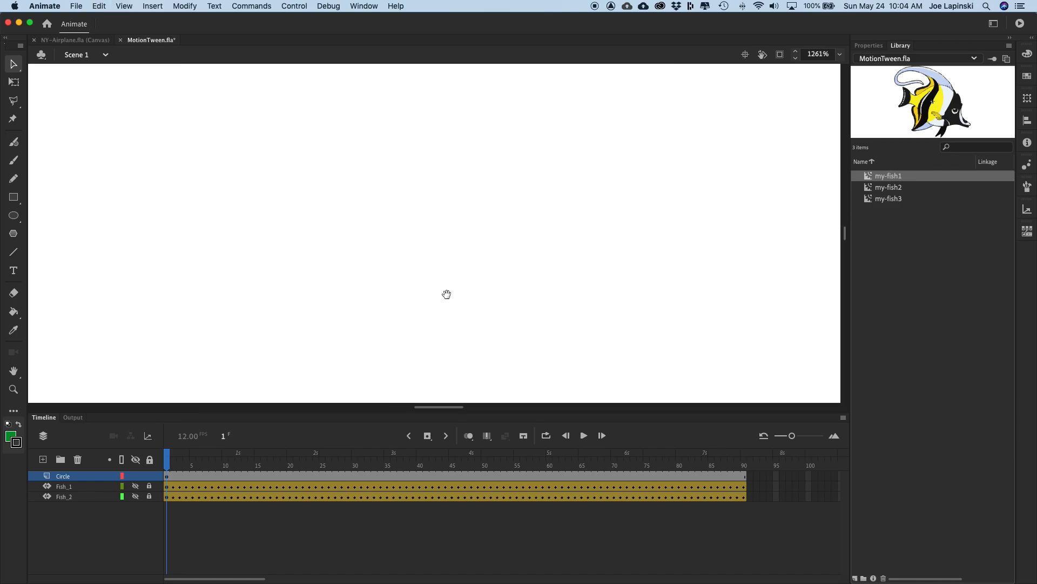
{"action": "left_click_drag", "start_coordinate": [446, 294], "coordinate": [493, 3]}
{"action": "left_click_drag", "start_coordinate": [476, 322], "coordinate": [465, 122]}
{"action": "left_click_drag", "start_coordinate": [463, 162], "coordinate": [461, 76]}
{"action": "left_click_drag", "start_coordinate": [428, 309], "coordinate": [422, 160]}
{"action": "left_click_drag", "start_coordinate": [410, 276], "coordinate": [422, 114]}
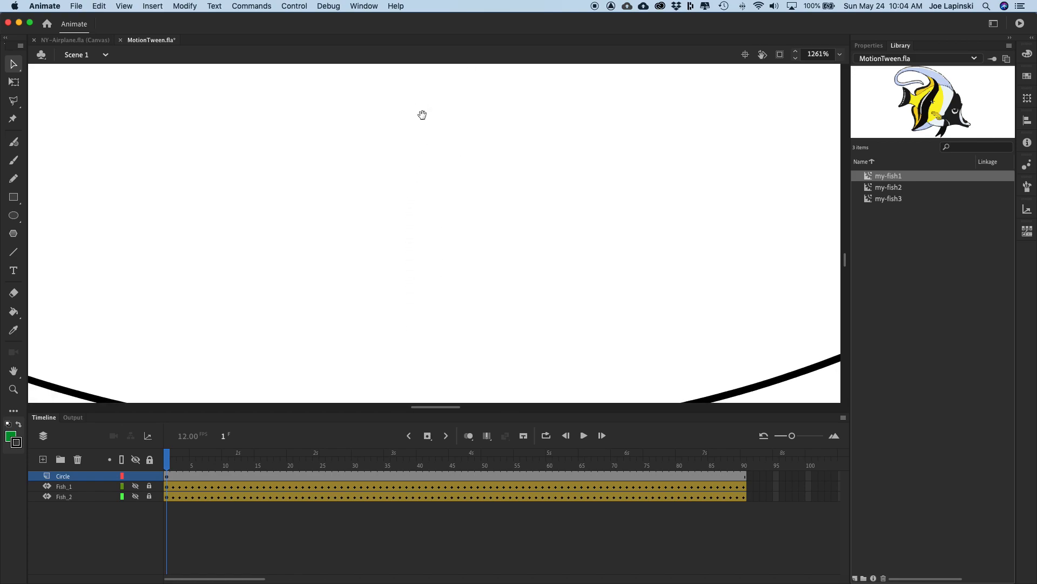
{"action": "left_click_drag", "start_coordinate": [427, 261], "coordinate": [449, 65]}
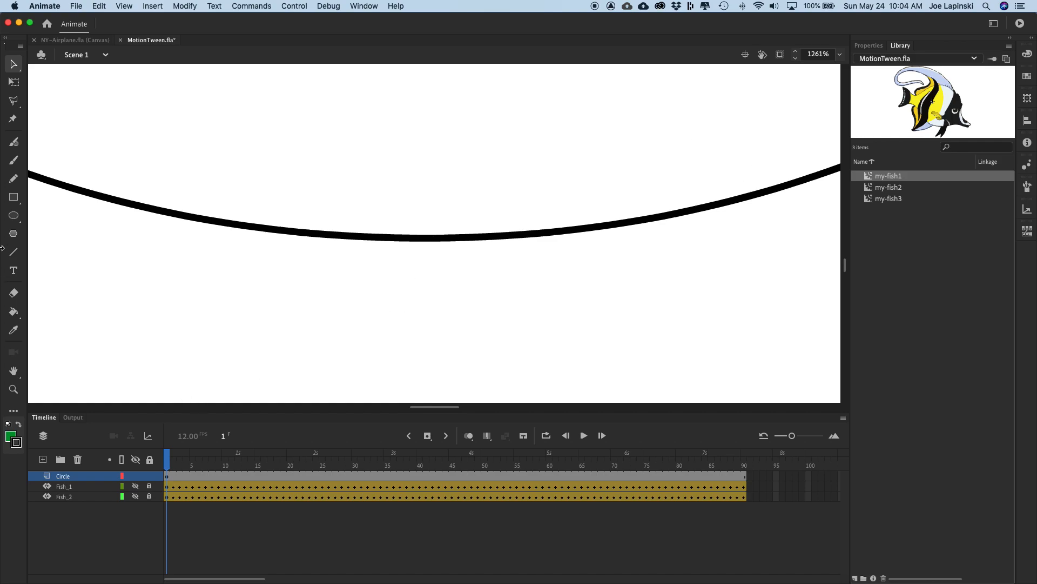
{"action": "left_click", "coordinate": [13, 295]}
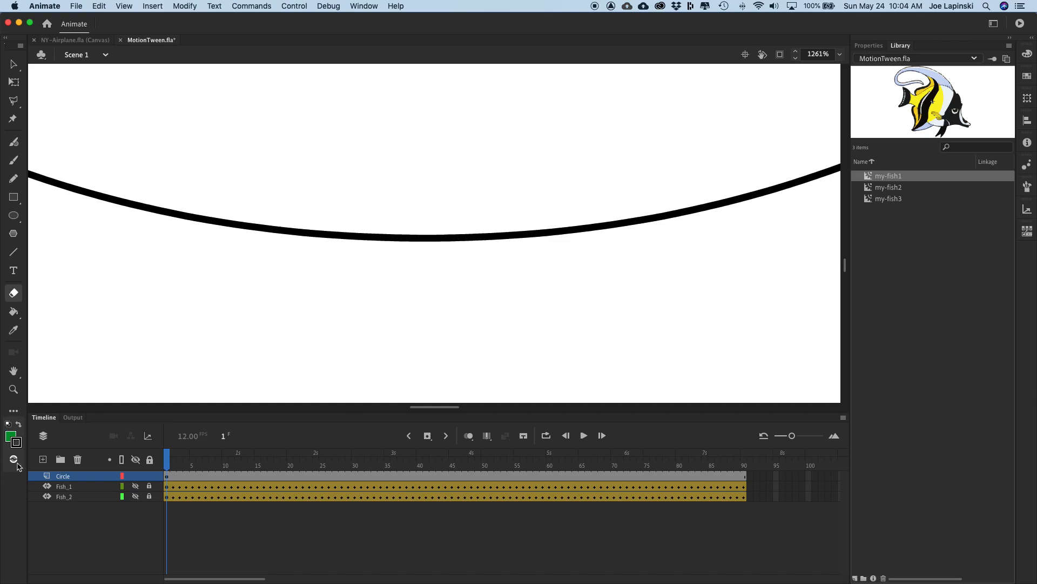
- Try erasing a gap at the lowest point of the circle's outline with the eraser size set to 5
{"action": "left_click", "coordinate": [869, 46]}
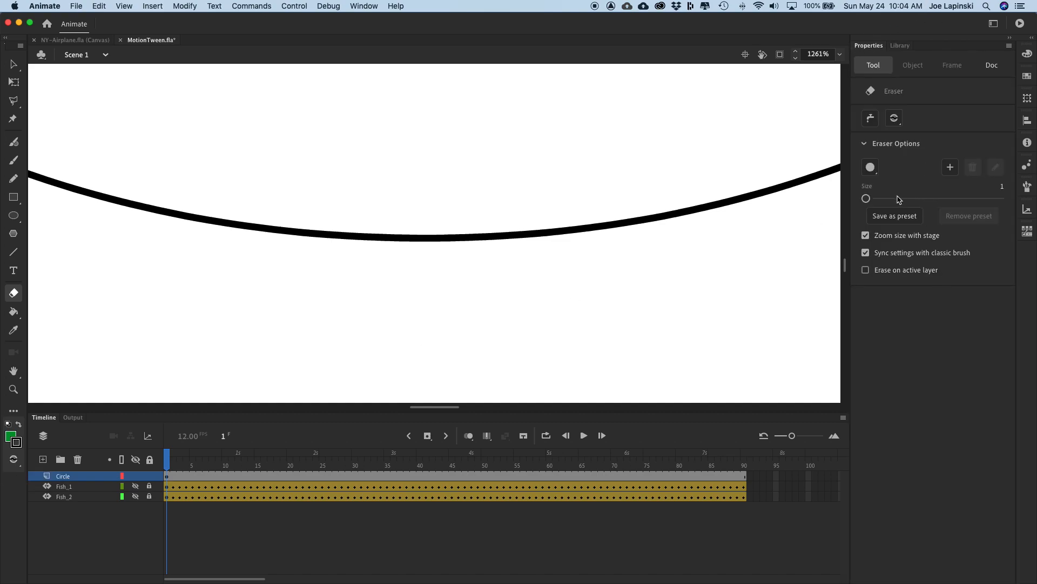
{"action": "left_click_drag", "start_coordinate": [866, 199], "coordinate": [870, 199]}
{"action": "left_click", "coordinate": [1001, 189]}
{"action": "type", "text": "5"}
{"action": "key", "text": "Return"}
{"action": "left_click", "coordinate": [422, 233]}
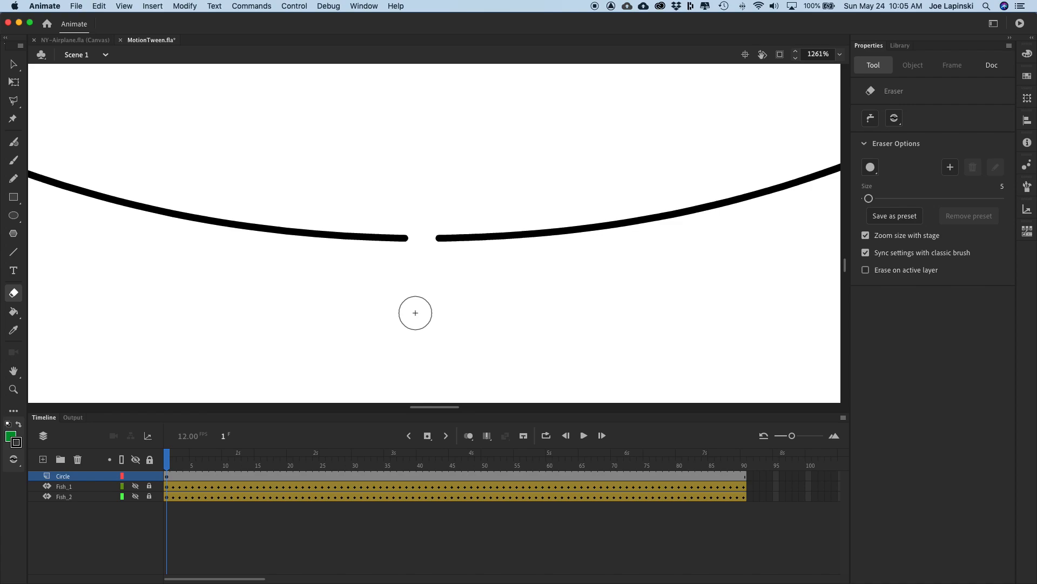
{"action": "key", "text": "super+z"}
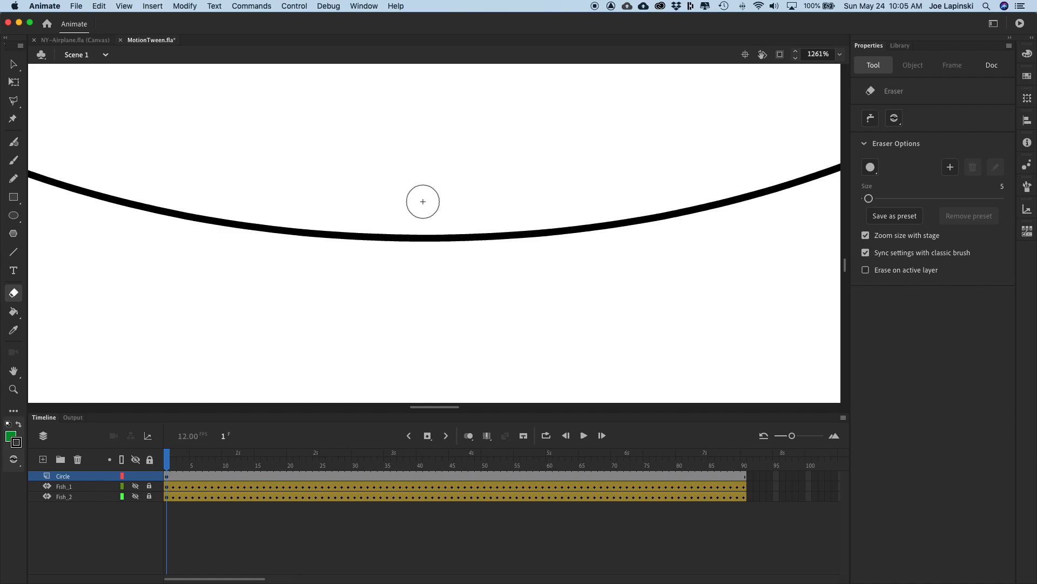
- Set the eraser size to 4 and erase a small gap at the lowest point of the circle's outline
{"action": "left_click_drag", "start_coordinate": [869, 198], "coordinate": [867, 200]}
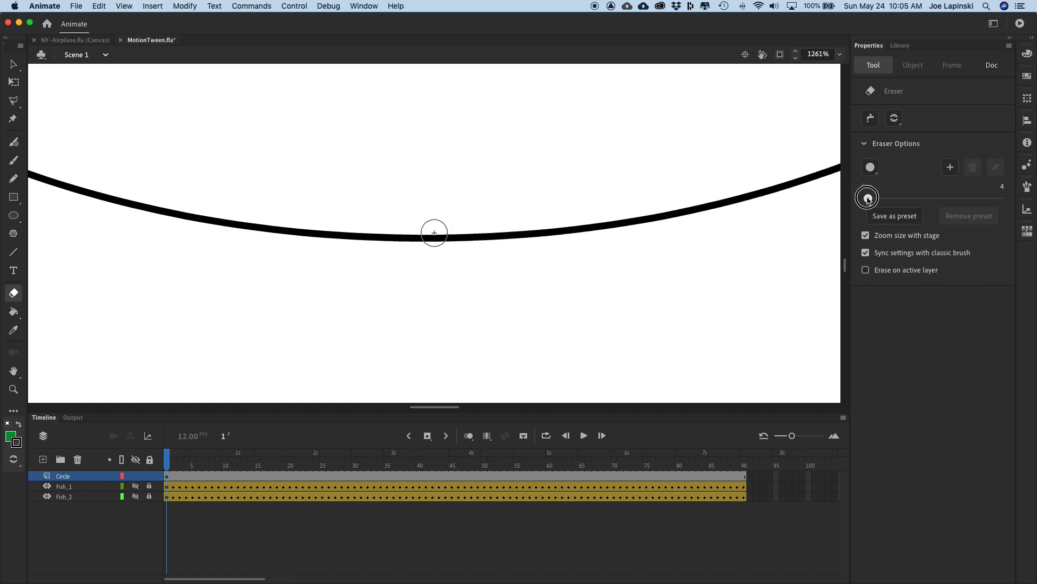
{"action": "left_click", "coordinate": [419, 238]}
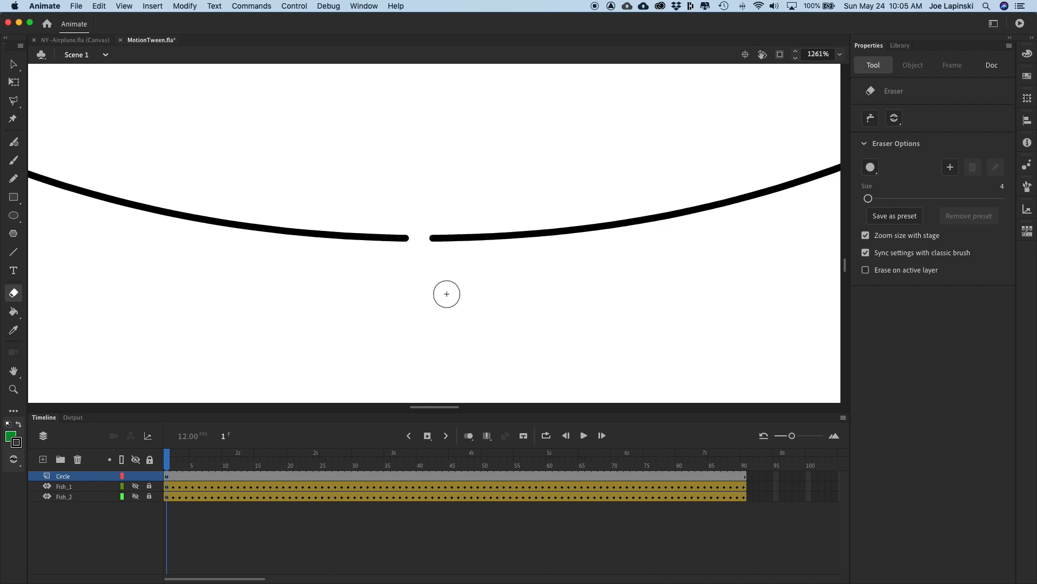
{"action": "key", "text": "super+minus"}
{"action": "key", "text": "super+minus"}
{"action": "key", "text": "super+minus"}
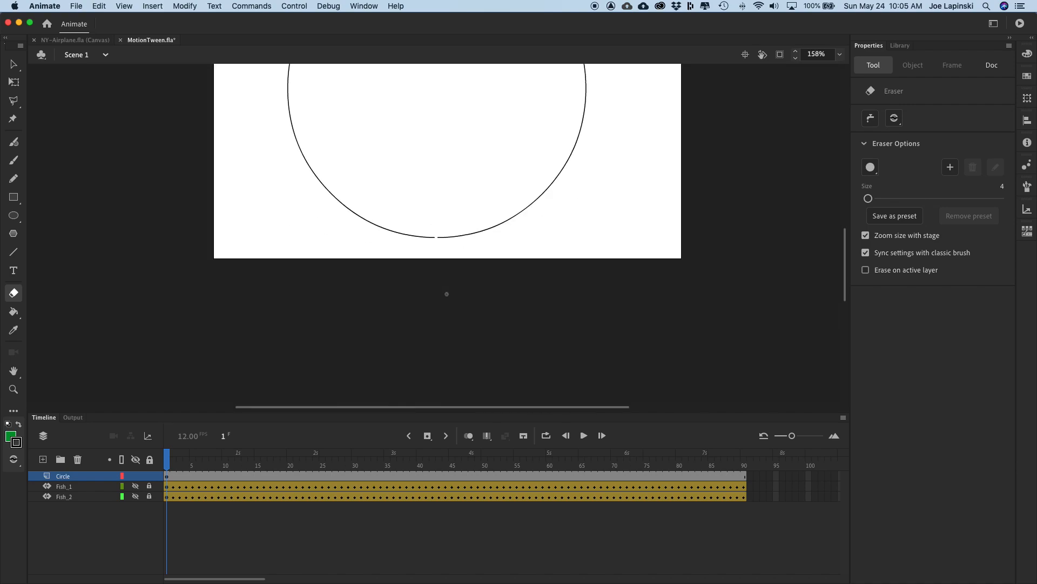
- Cut the open circle's outline from the Circle layer with the whole stage in view
{"action": "left_click", "coordinate": [839, 54]}
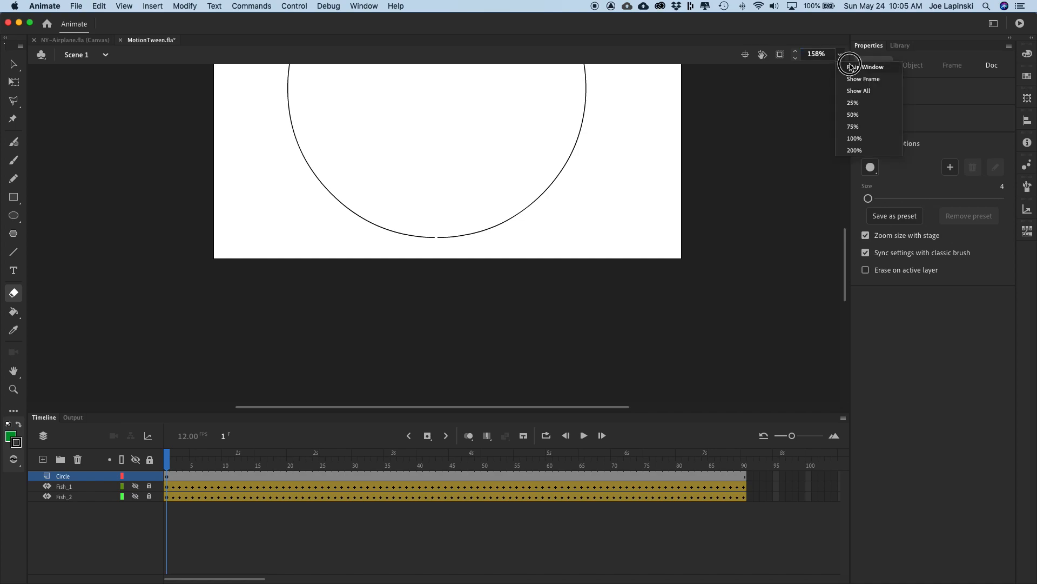
{"action": "left_click", "coordinate": [853, 67]}
{"action": "left_click", "coordinate": [13, 63]}
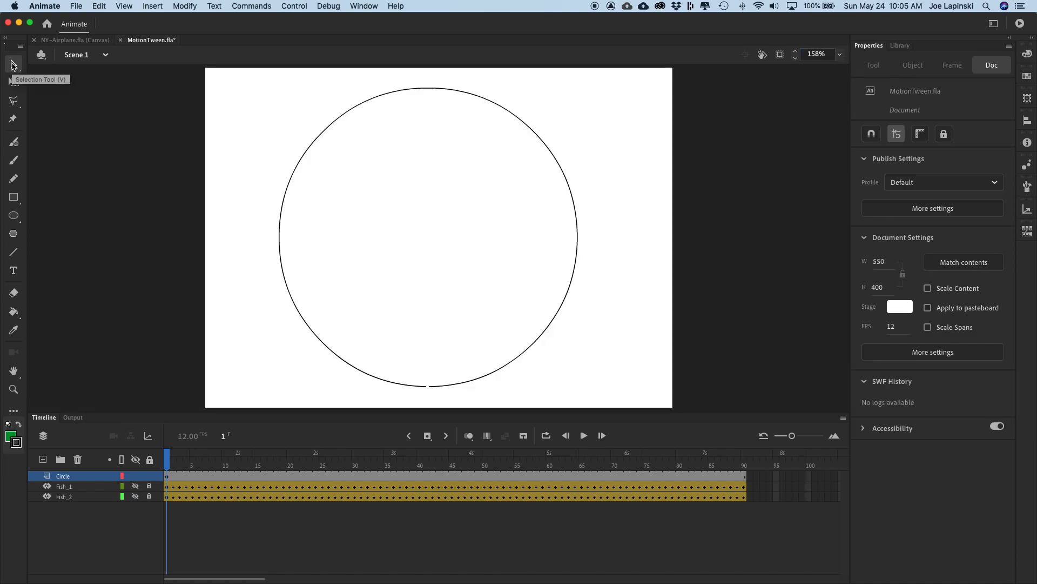
{"action": "left_click", "coordinate": [518, 120]}
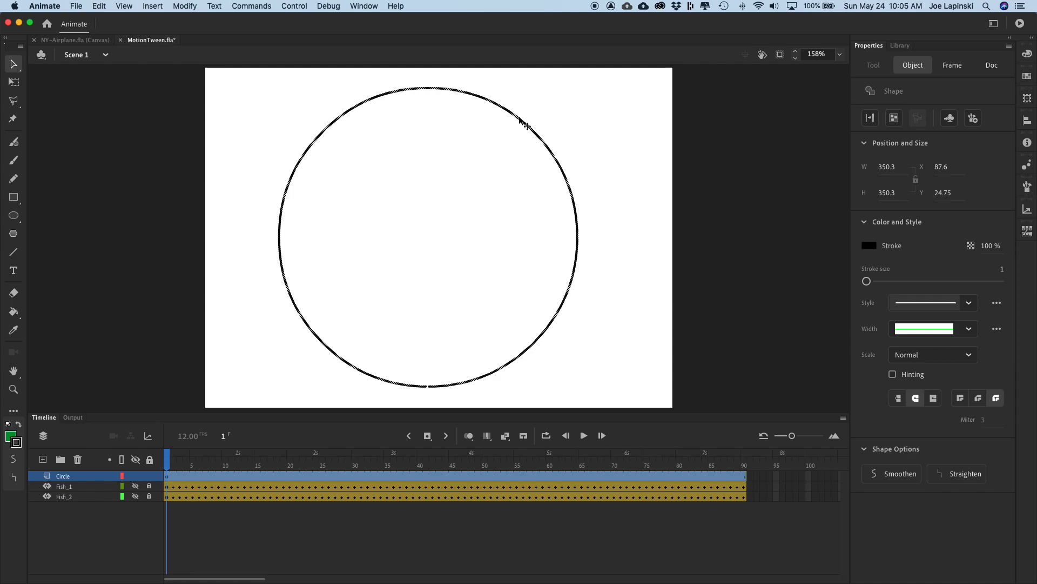
{"action": "left_click", "coordinate": [100, 7]}
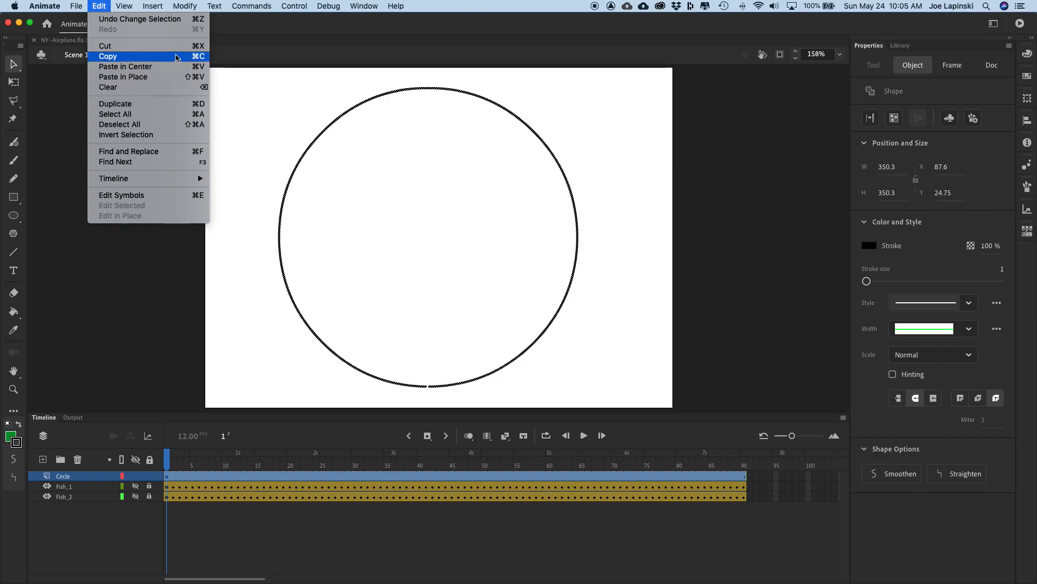
{"action": "left_click", "coordinate": [198, 48]}
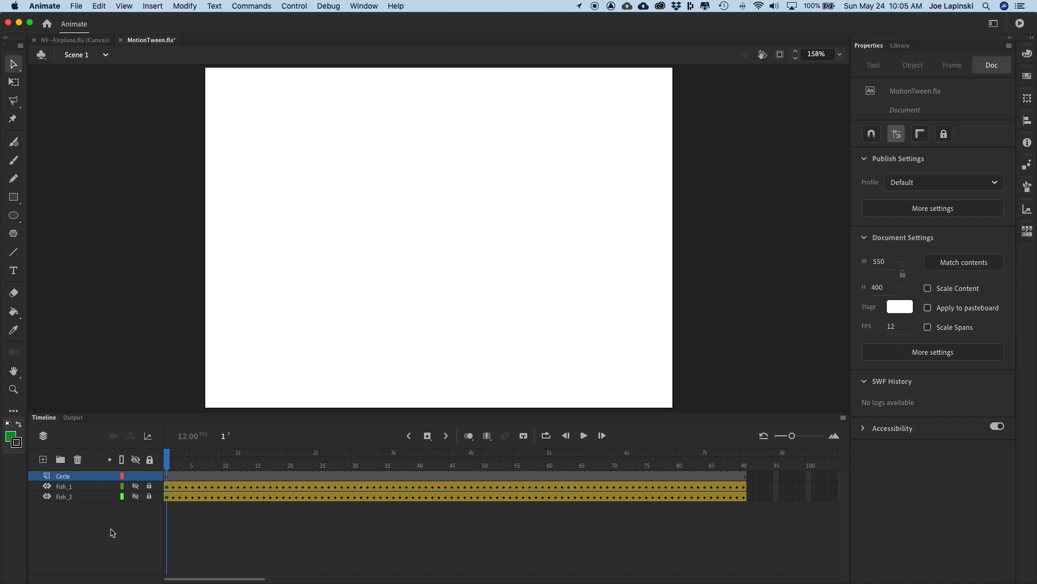
- Add a new layer above the Circle layer and name it Fish_3
{"action": "left_click", "coordinate": [44, 460]}
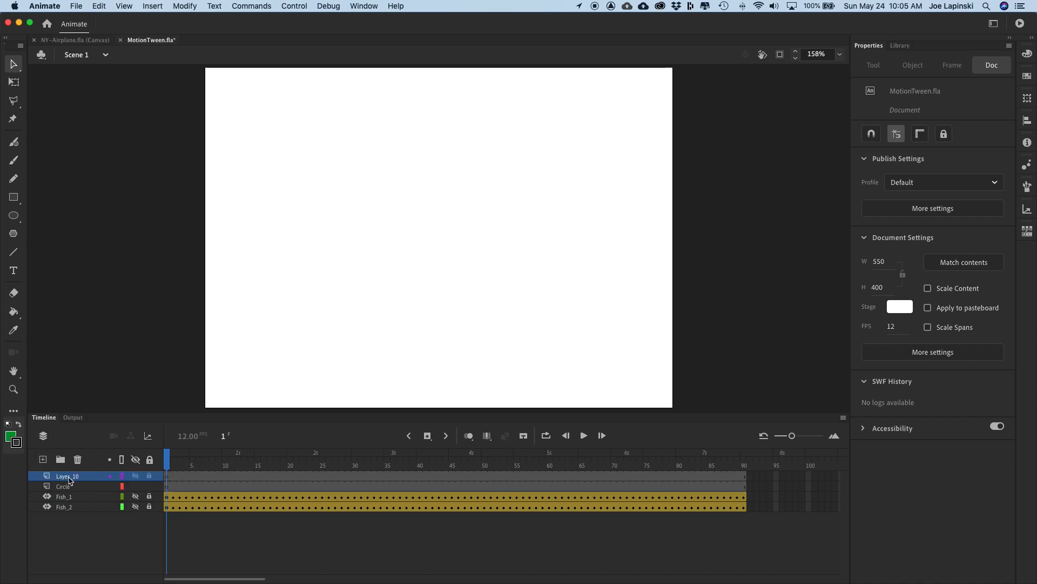
{"action": "double_click", "coordinate": [69, 475]}
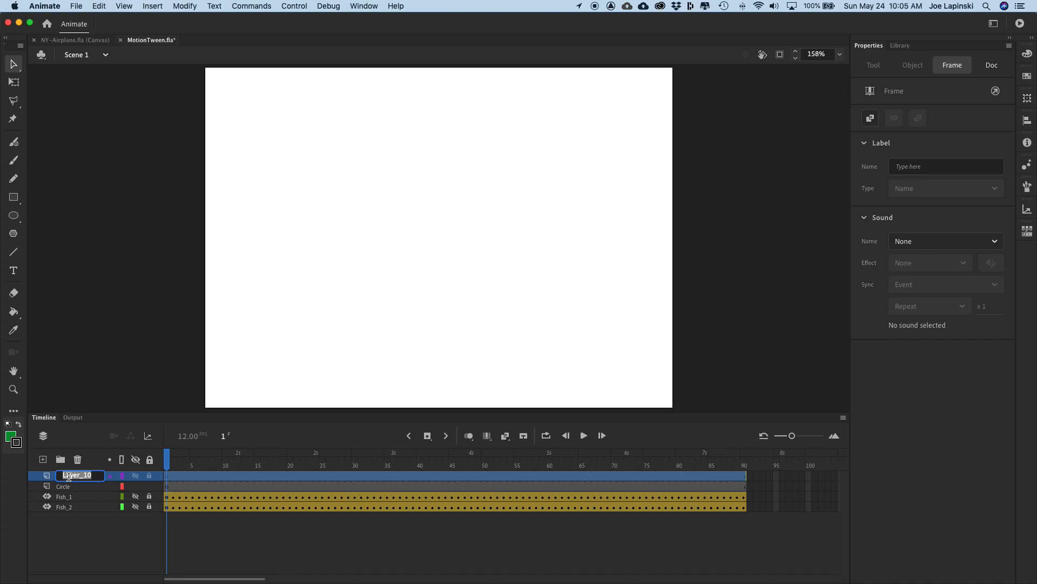
{"action": "type", "text": "Fish_3"}
{"action": "key", "text": "Return"}
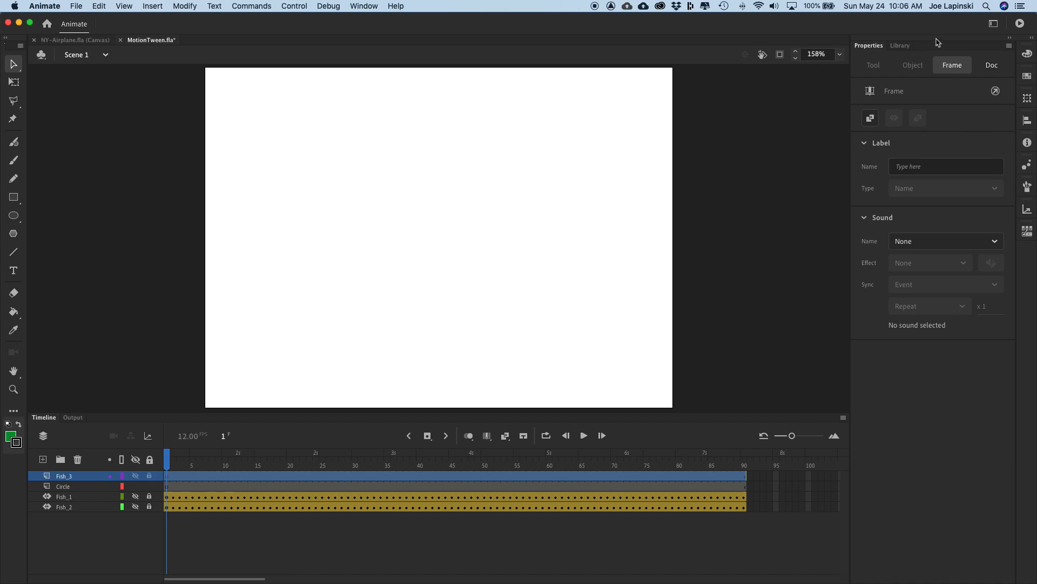
- Place the my-fish3 symbol in the lower middle of the stage on the Fish_3 layer and create a motion tween for it
{"action": "left_click", "coordinate": [901, 45]}
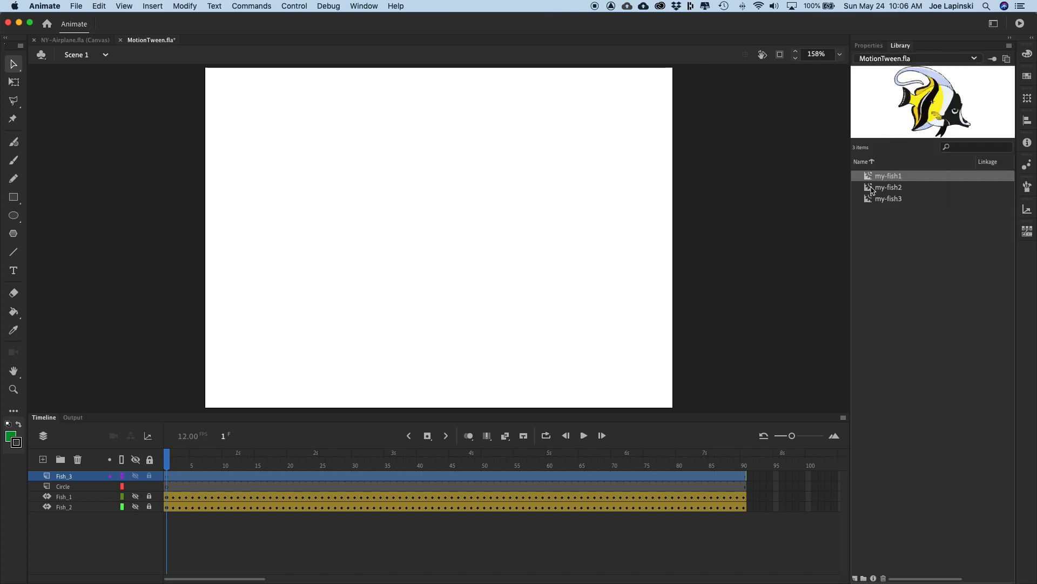
{"action": "left_click_drag", "start_coordinate": [871, 199], "coordinate": [461, 319]}
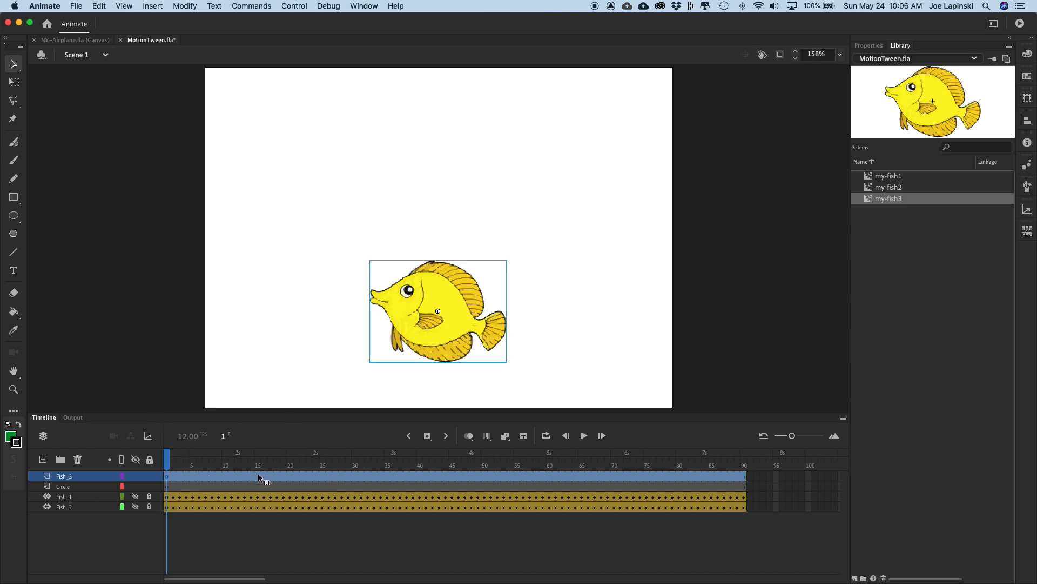
{"action": "right_click", "coordinate": [189, 474]}
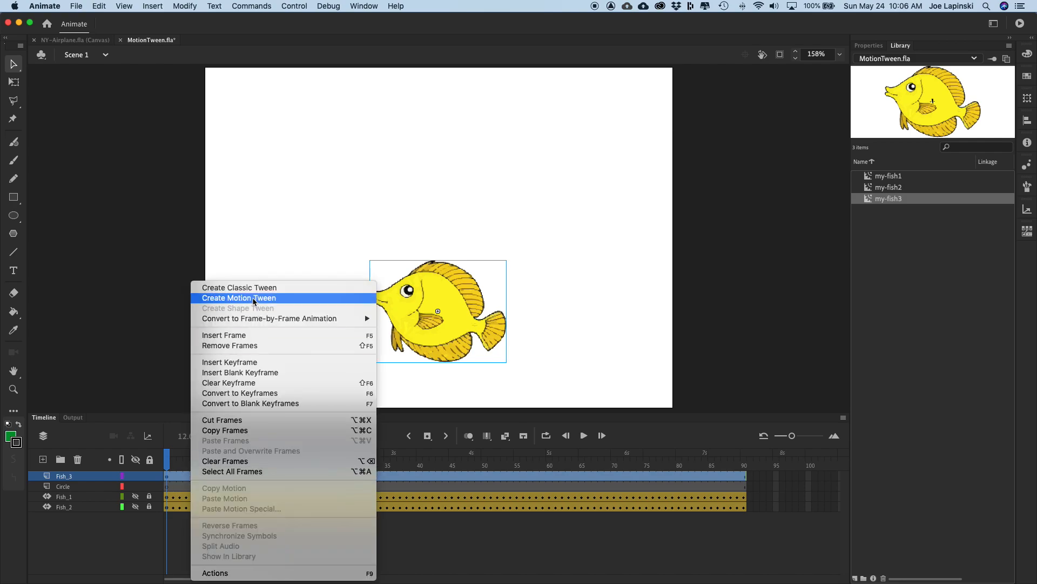
{"action": "right_click", "coordinate": [442, 286]}
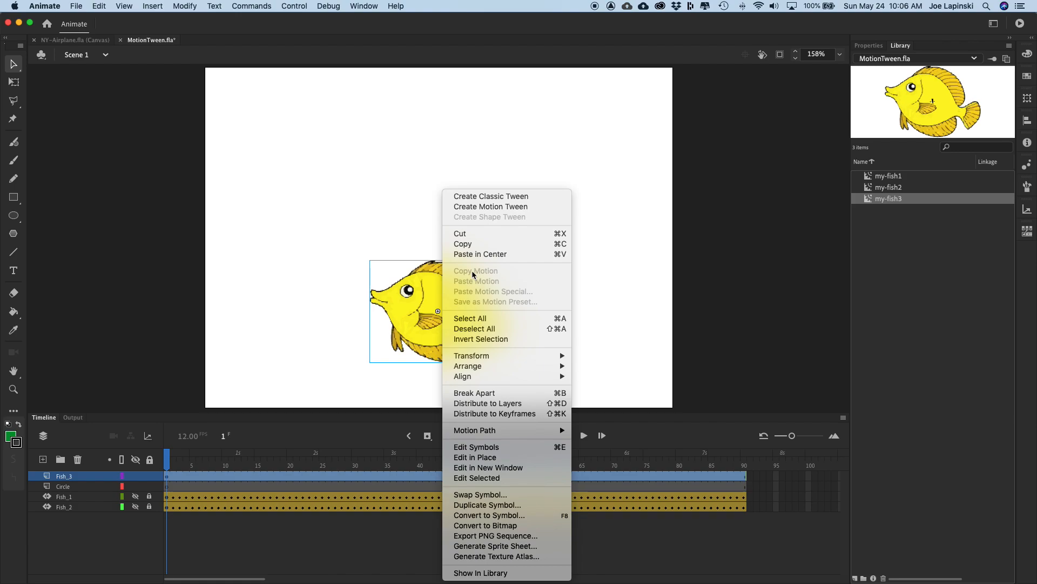
{"action": "left_click", "coordinate": [522, 208]}
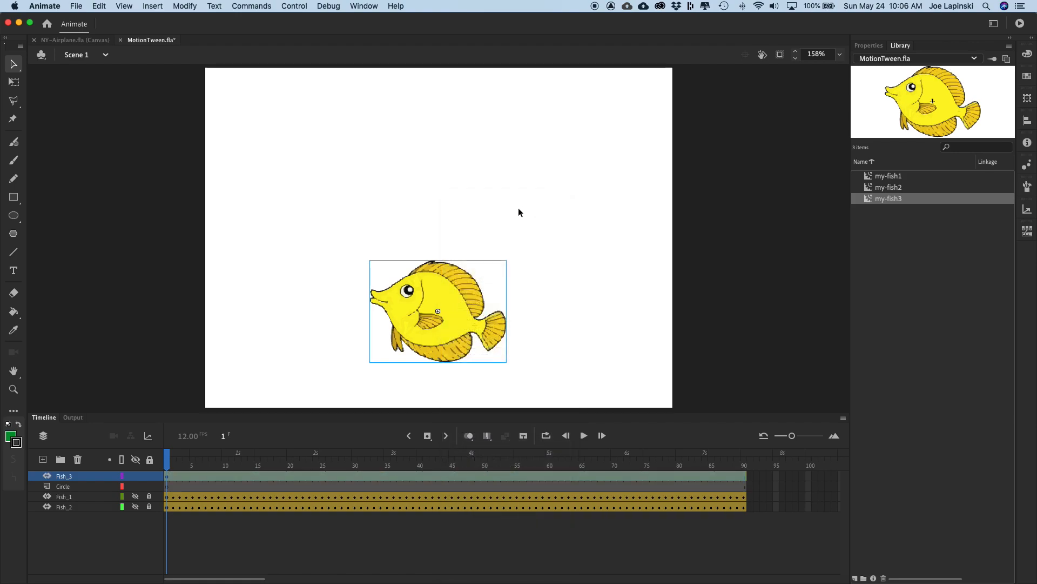
- Paste the cut circle into the Fish_3 tween as the fish's motion path
{"action": "left_click", "coordinate": [99, 6]}
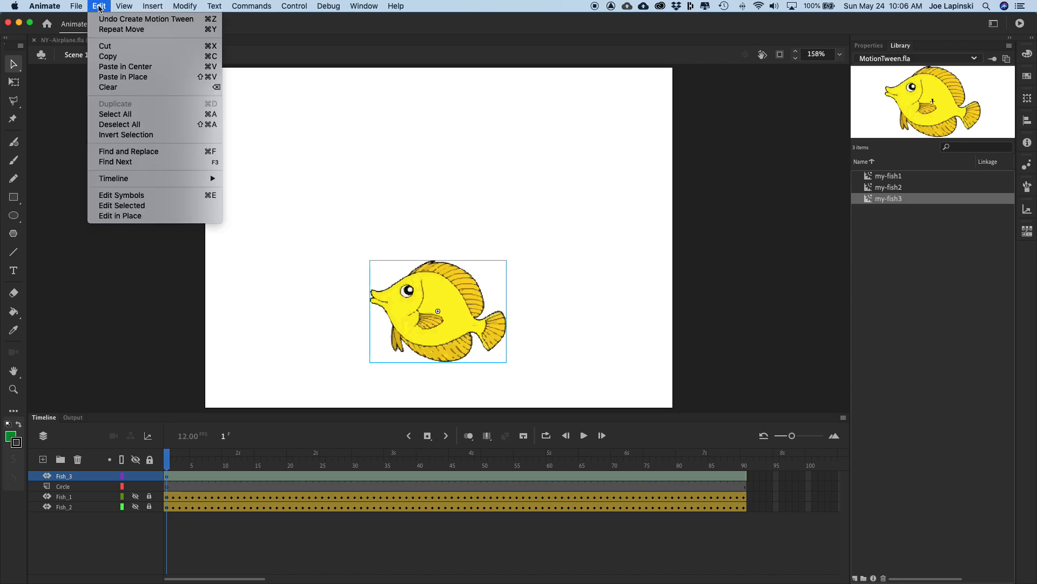
{"action": "left_click", "coordinate": [157, 66]}
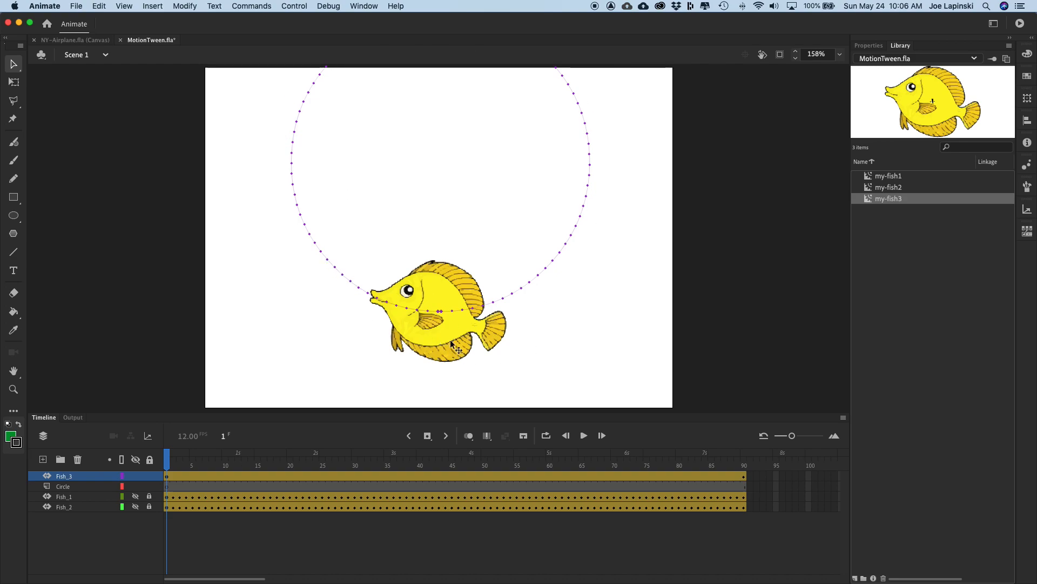
- Try moving the yellow fish down by itself at frame 1 and undo the move
{"action": "left_click_drag", "start_coordinate": [452, 332], "coordinate": [452, 364]}
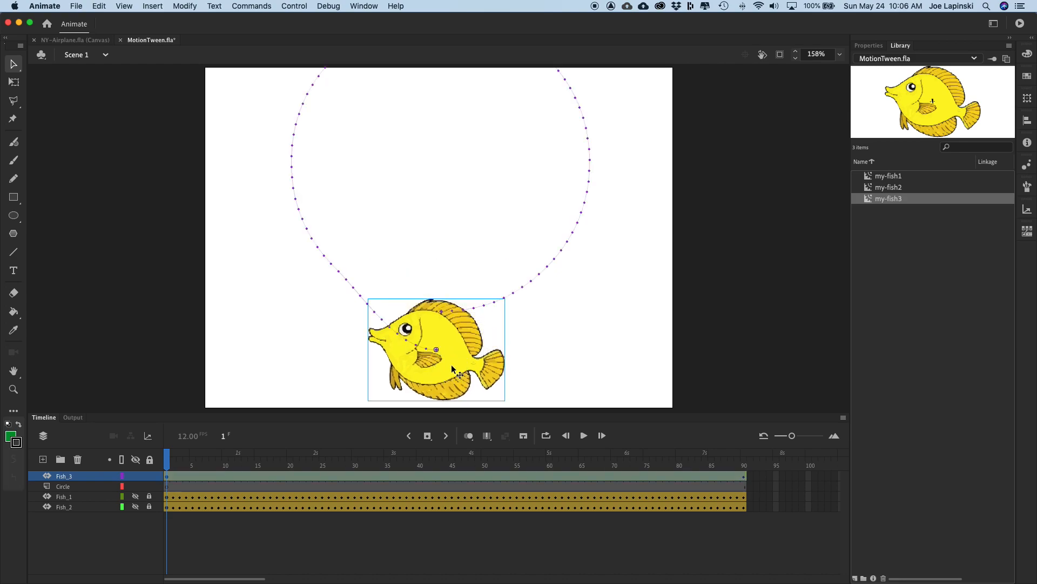
{"action": "key", "text": "super+z"}
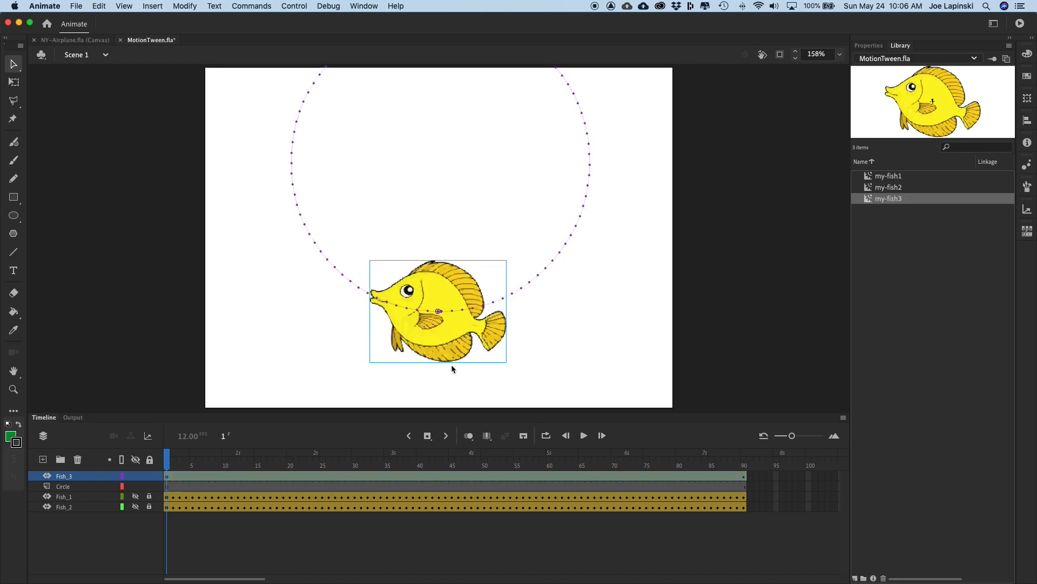
{"action": "left_click", "coordinate": [564, 251]}
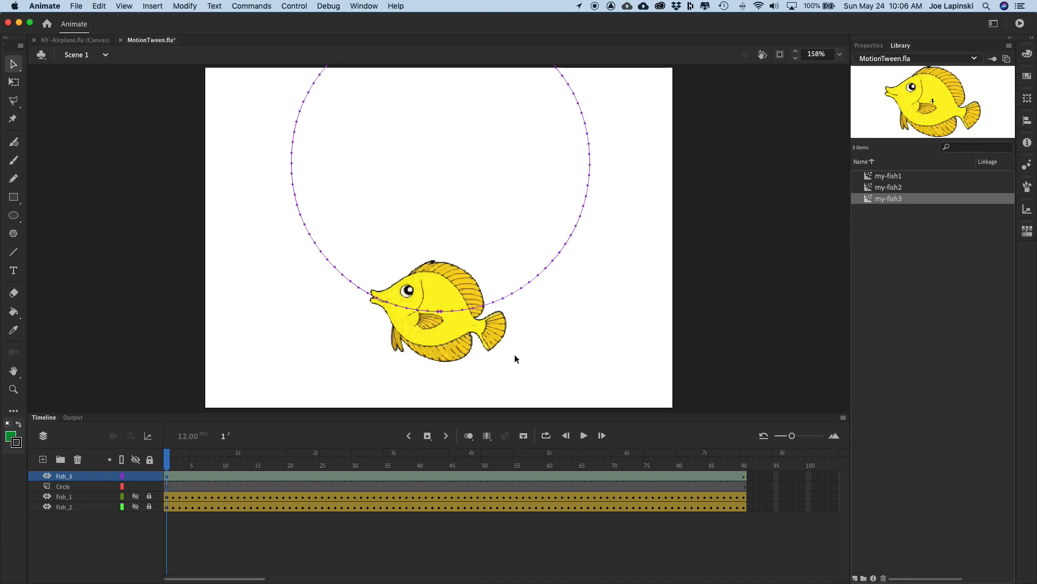
{"action": "left_click", "coordinate": [468, 339]}
{"action": "left_click_drag", "start_coordinate": [452, 335], "coordinate": [448, 367]}
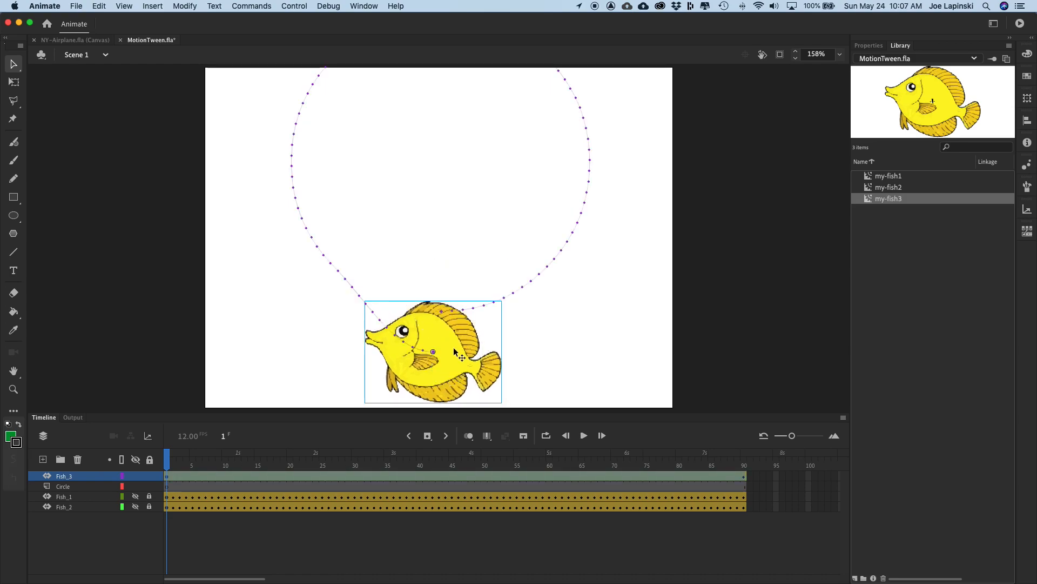
- Move the whole circular motion path down so it fits inside the stage, and play the animation
{"action": "left_click", "coordinate": [556, 257]}
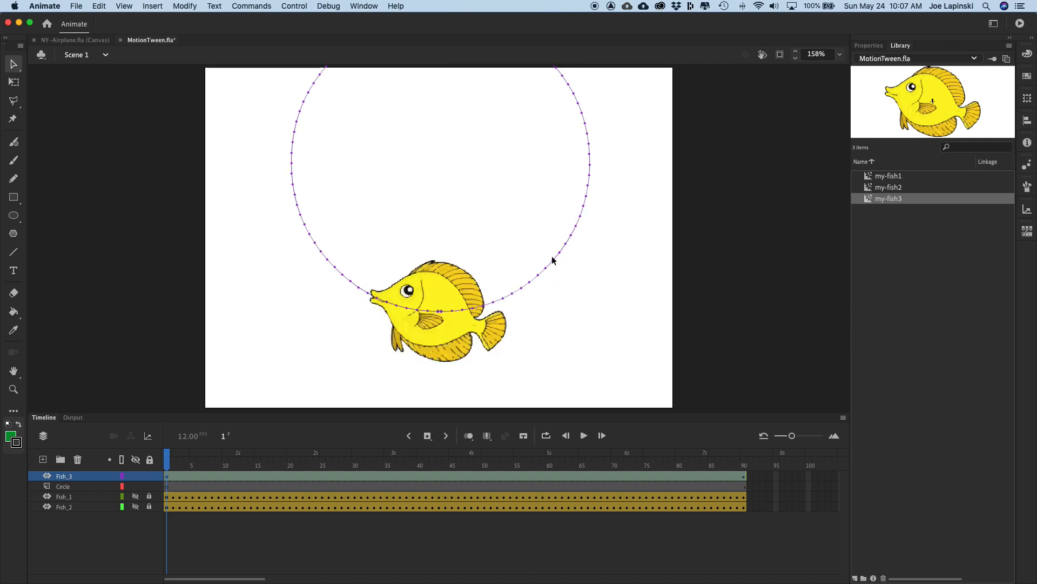
{"action": "left_click_drag", "start_coordinate": [551, 262], "coordinate": [547, 338]}
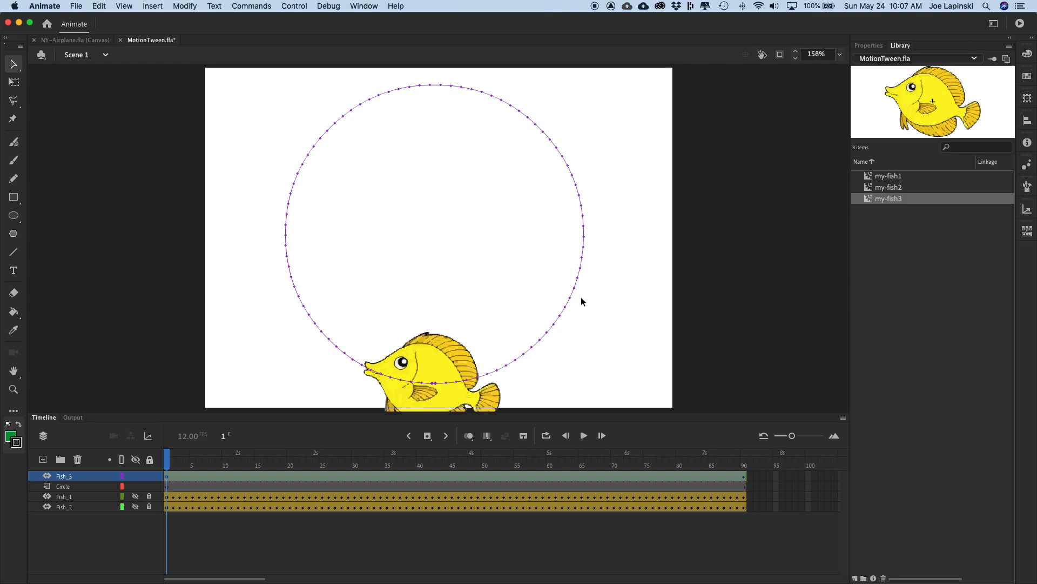
{"action": "key", "text": "Return"}
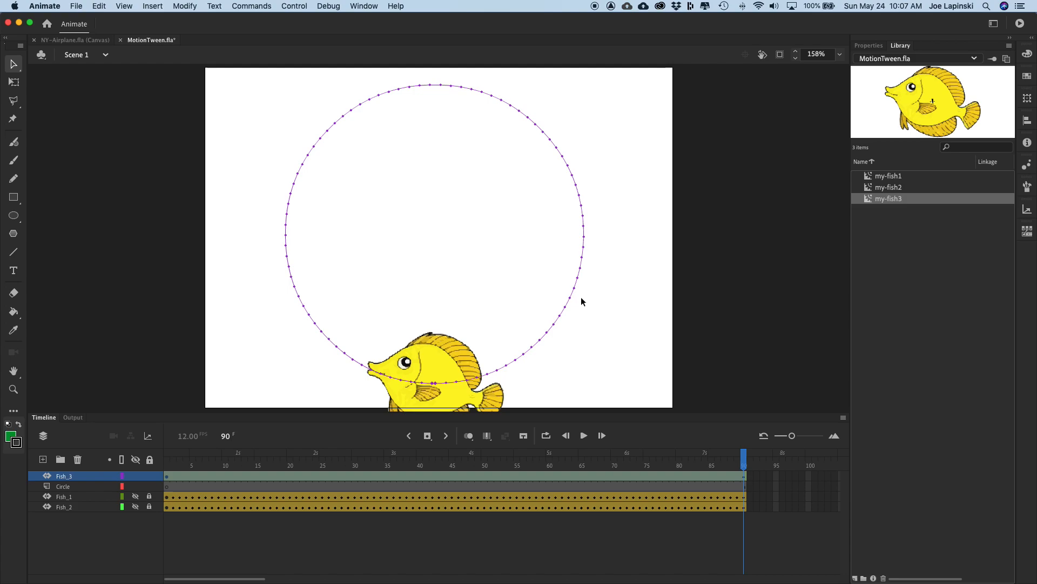
- Select the circular motion path and turn on Orient to path for the Fish_3 tween
{"action": "left_click", "coordinate": [437, 362]}
{"action": "left_click", "coordinate": [868, 45]}
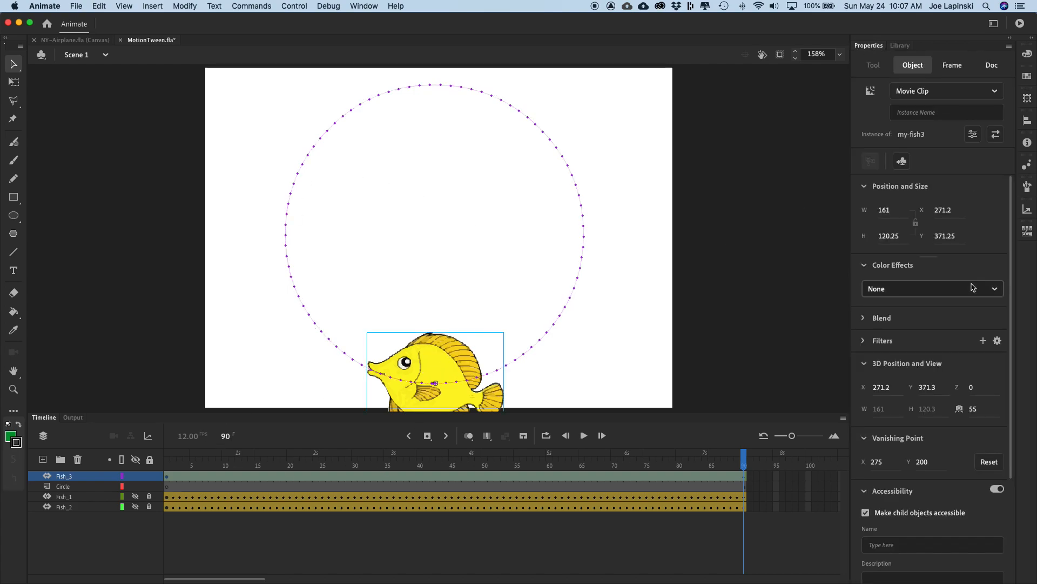
{"action": "left_click", "coordinate": [549, 333]}
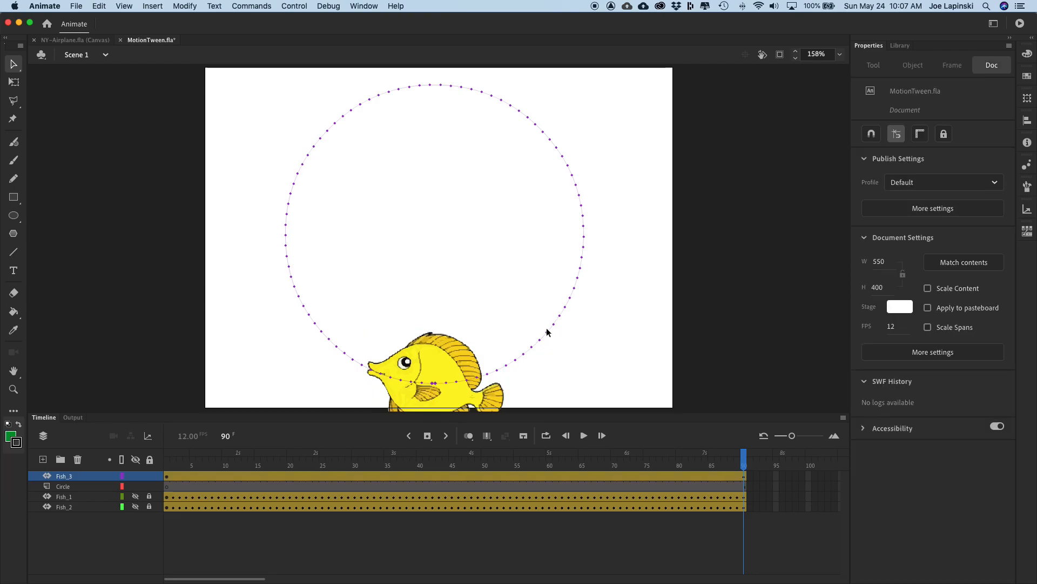
{"action": "left_click", "coordinate": [568, 308]}
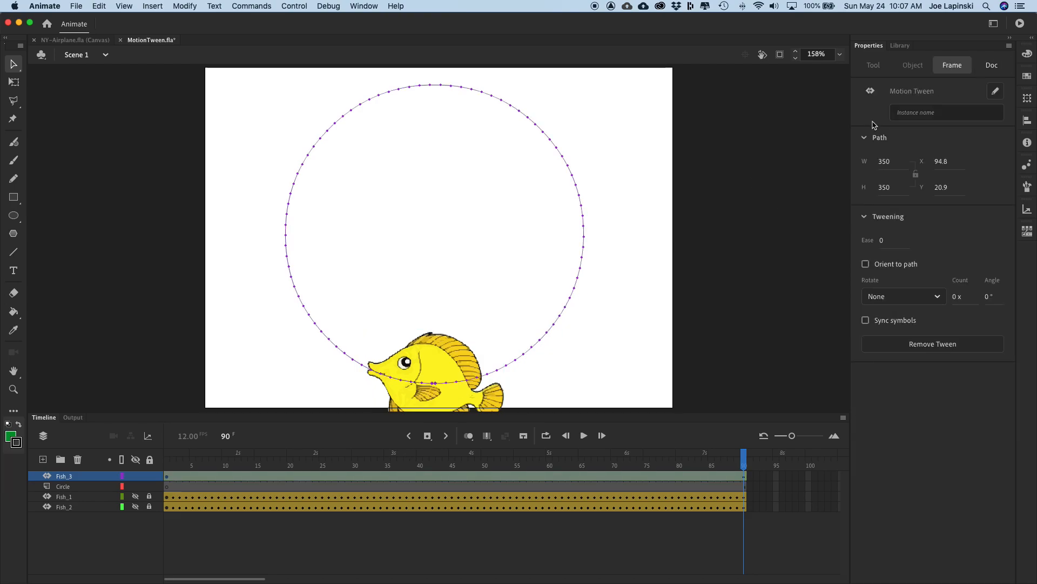
{"action": "left_click", "coordinate": [866, 264]}
{"action": "key", "text": "super+z"}
{"action": "key", "text": "super+shift+z"}
{"action": "left_click", "coordinate": [560, 360]}
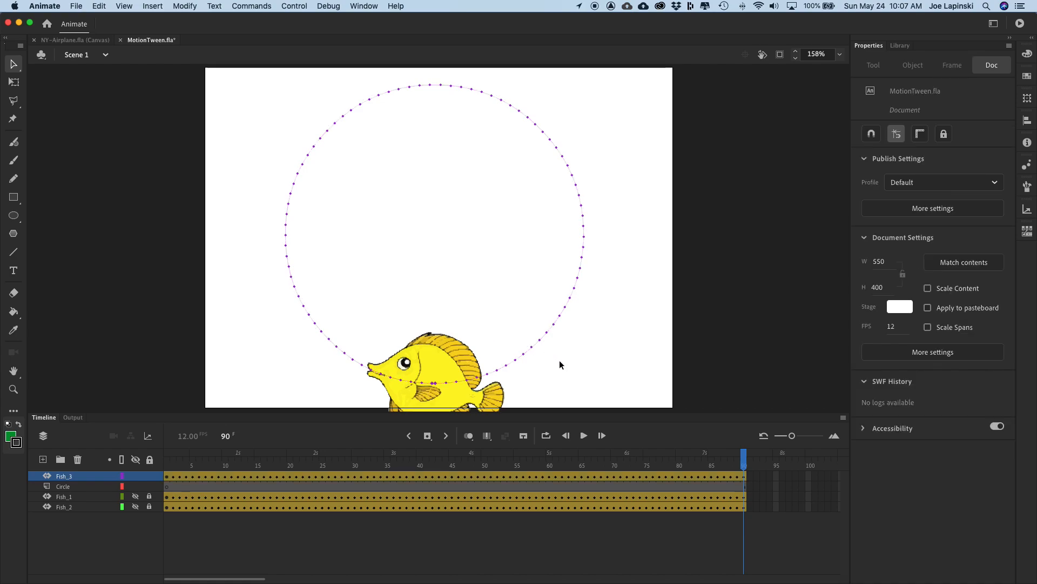
- Unhide the Fish_1 and Fish_2 layers and play the timeline to preview all three fish together
{"action": "key", "text": "Return"}
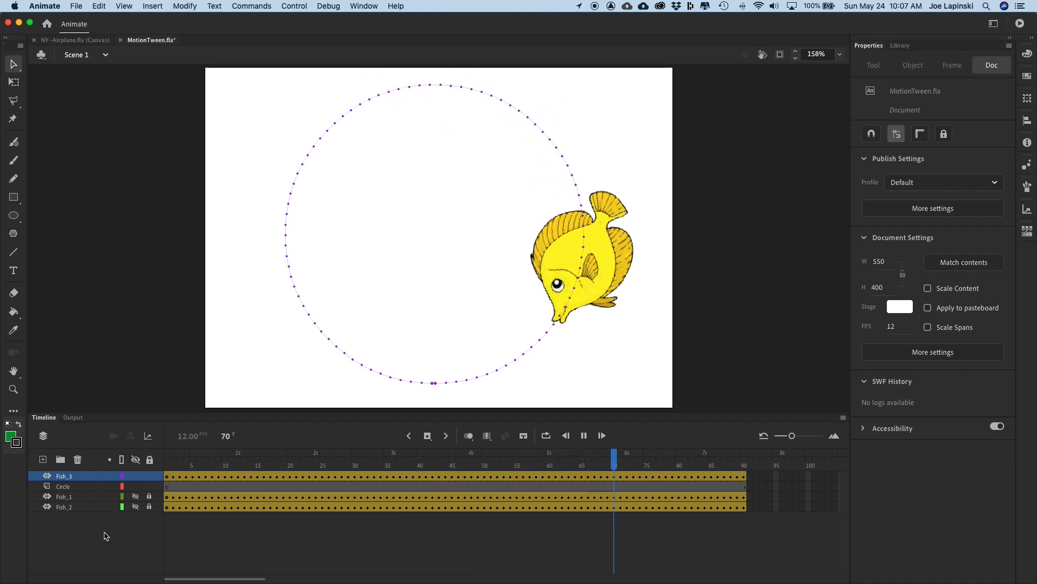
{"action": "left_click", "coordinate": [136, 496]}
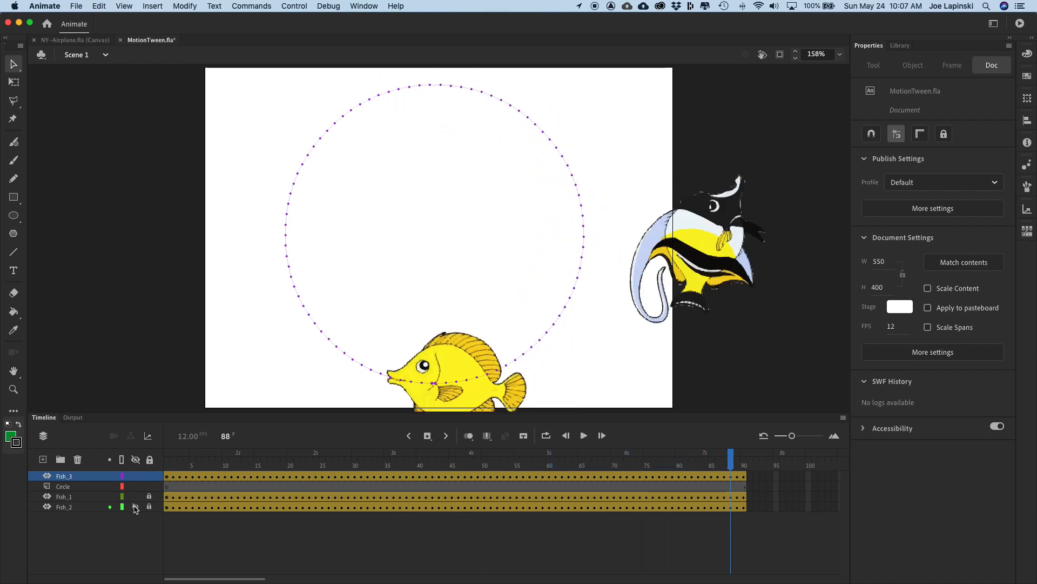
{"action": "left_click", "coordinate": [135, 507]}
{"action": "key", "text": "Return"}
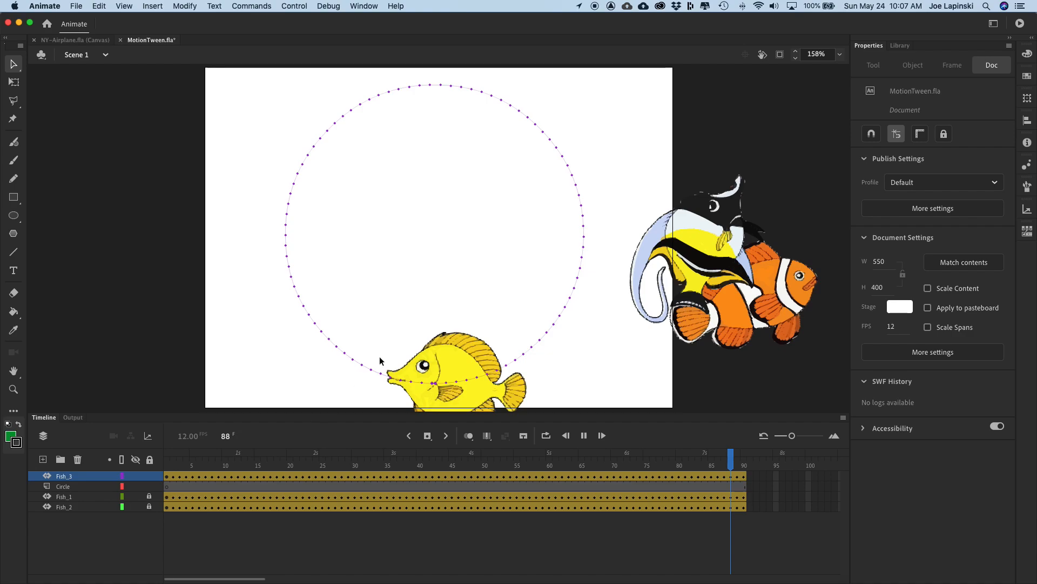
{"action": "key", "text": "Return"}
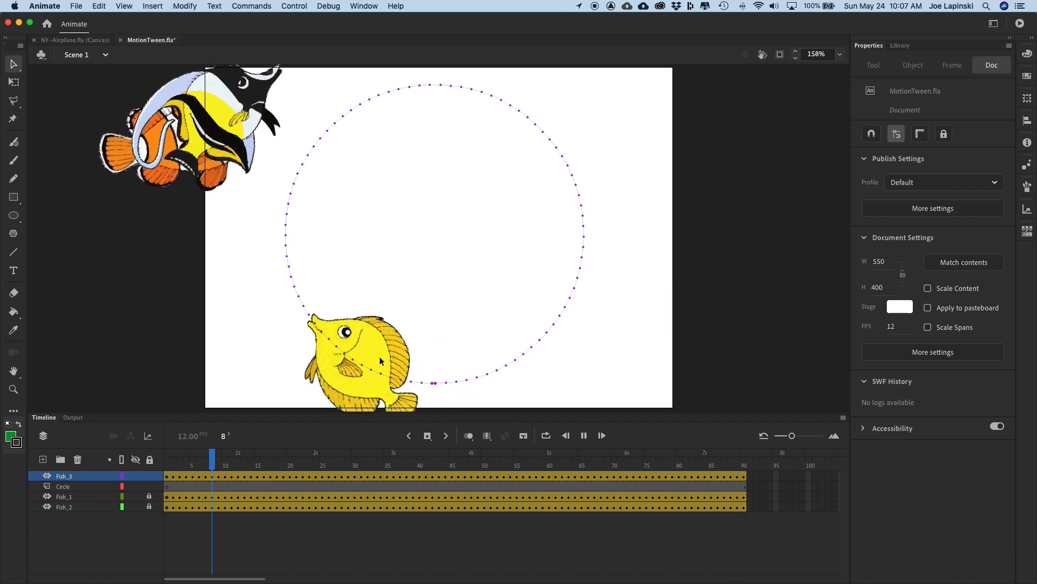
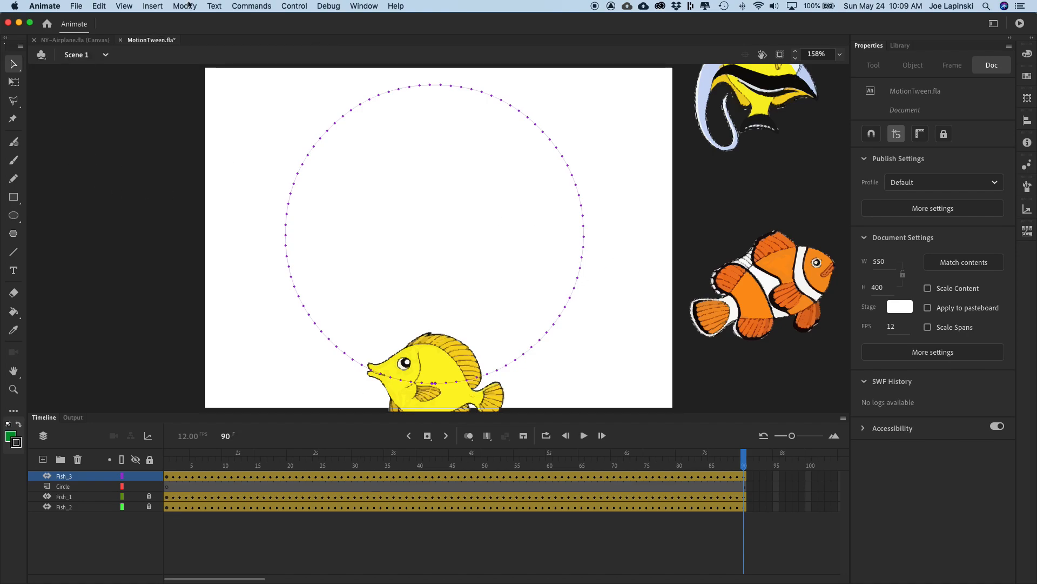
- Convert the document to HTML5 Canvas, saving it as MotionTween_HTML5 Canvas.fla in the motion-tween required files folder under week-04/Motion_Tweening-R
{"action": "left_click", "coordinate": [76, 6]}
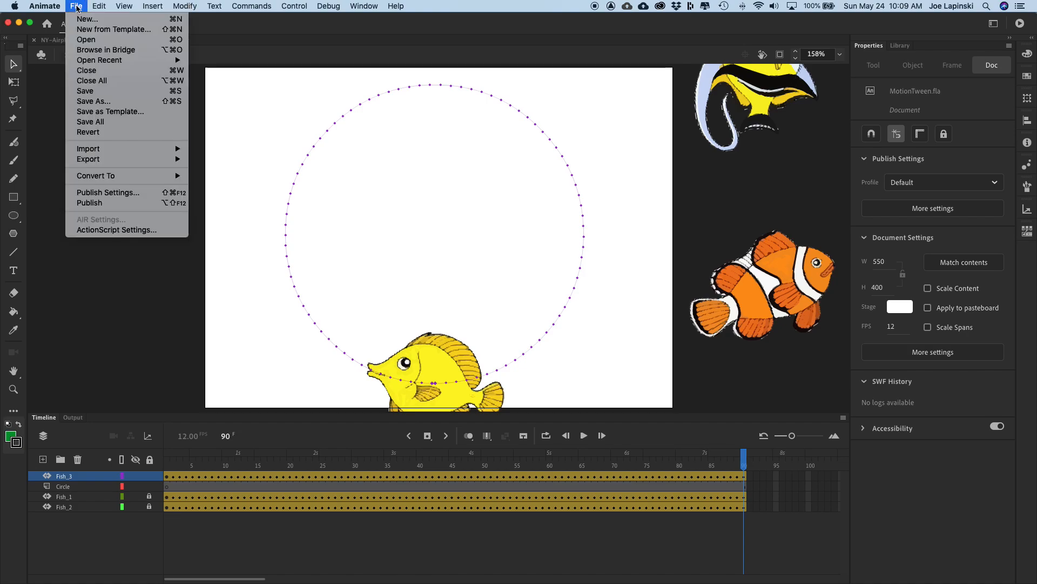
{"action": "mouse_move", "coordinate": [132, 178]}
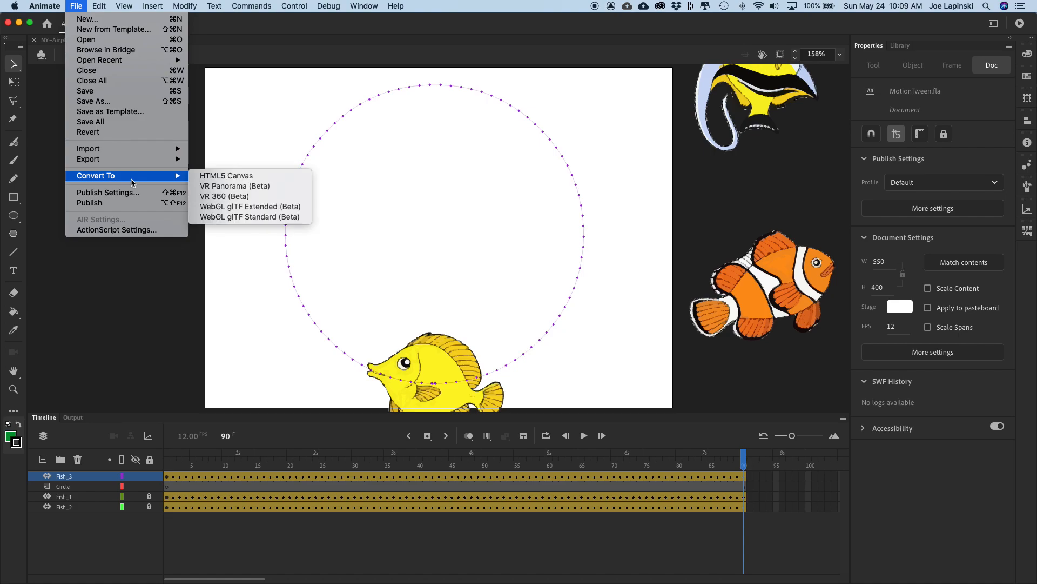
{"action": "left_click", "coordinate": [239, 179]}
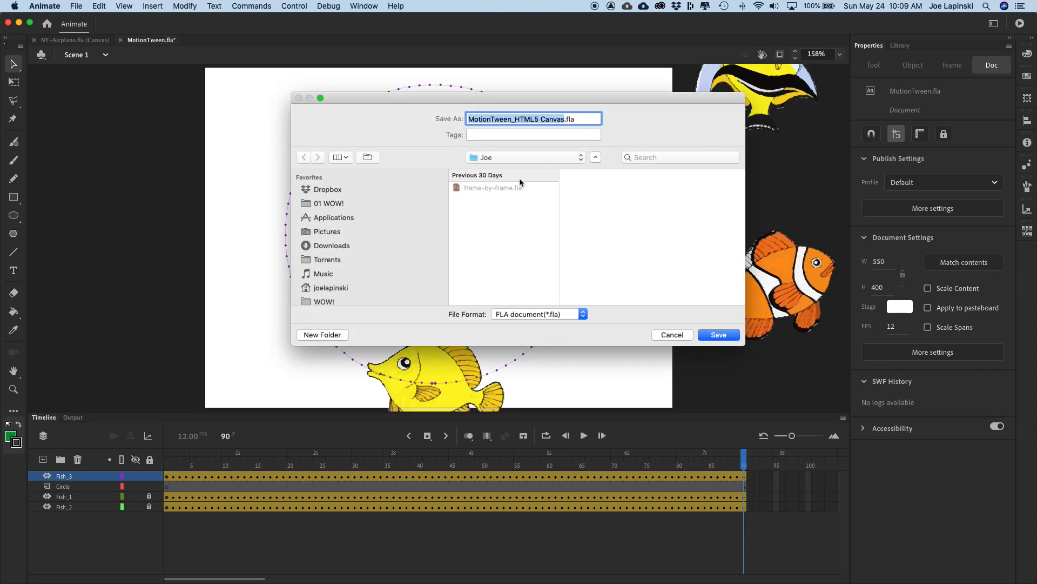
{"action": "left_click", "coordinate": [545, 161]}
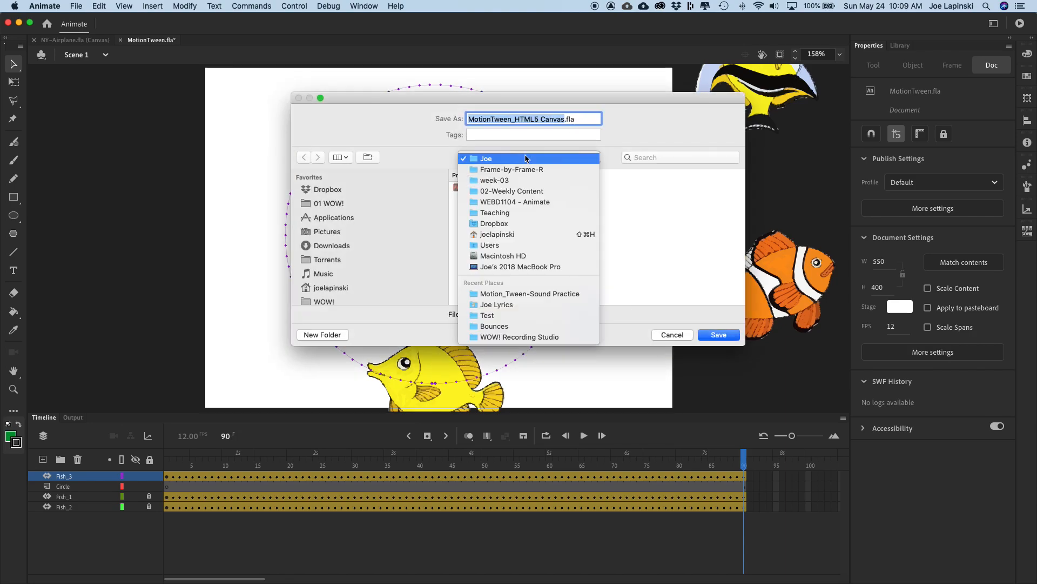
{"action": "left_click", "coordinate": [540, 190]}
{"action": "left_click", "coordinate": [662, 217]}
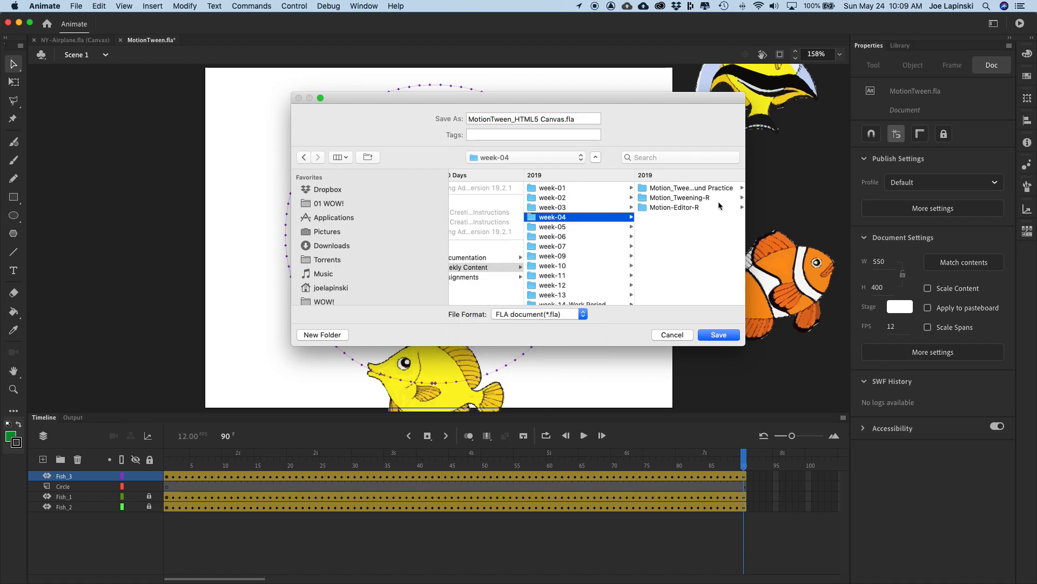
{"action": "left_click", "coordinate": [699, 189]}
{"action": "left_click", "coordinate": [567, 198]}
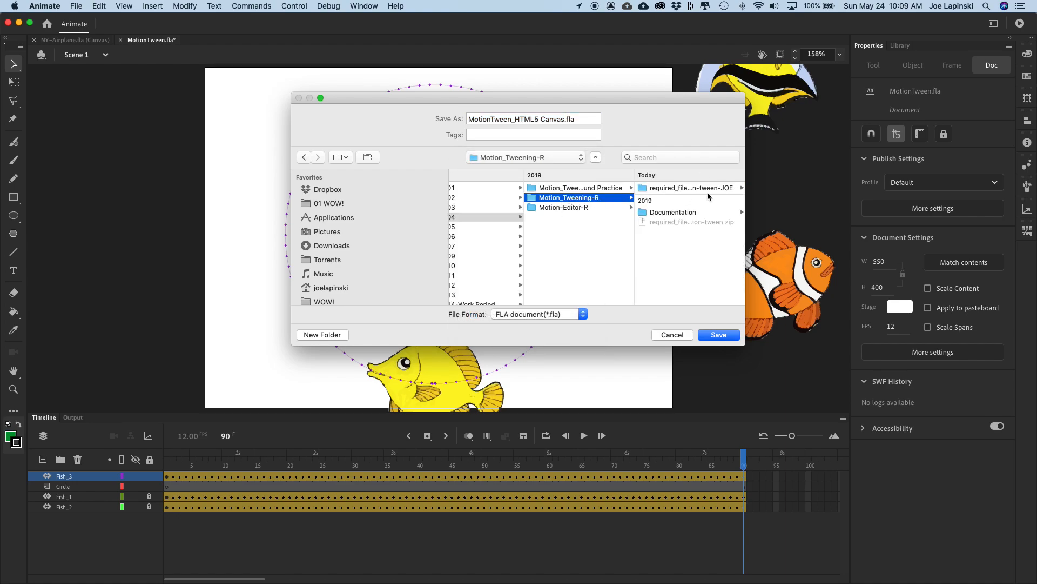
{"action": "left_click", "coordinate": [693, 189]}
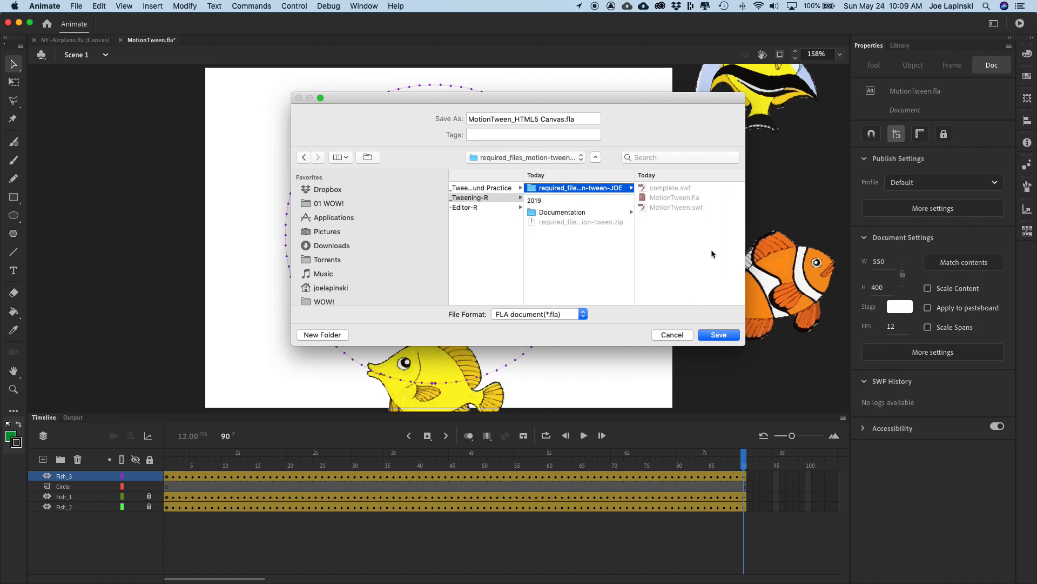
{"action": "left_click", "coordinate": [723, 335]}
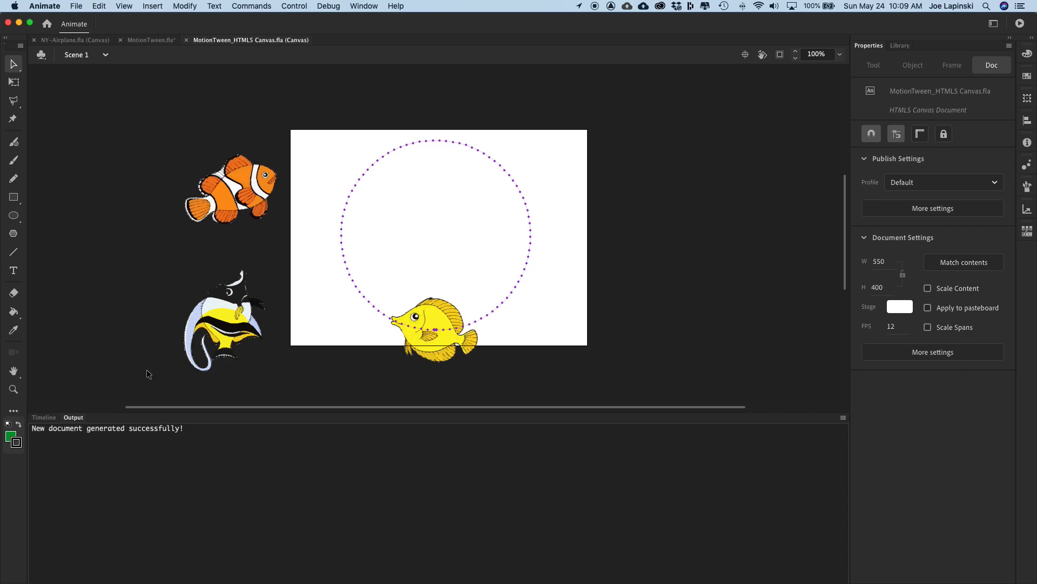
- Test the converted HTML5 Canvas animation in the browser, then quit the browser and show the document's timeline again
{"action": "left_click", "coordinate": [45, 418]}
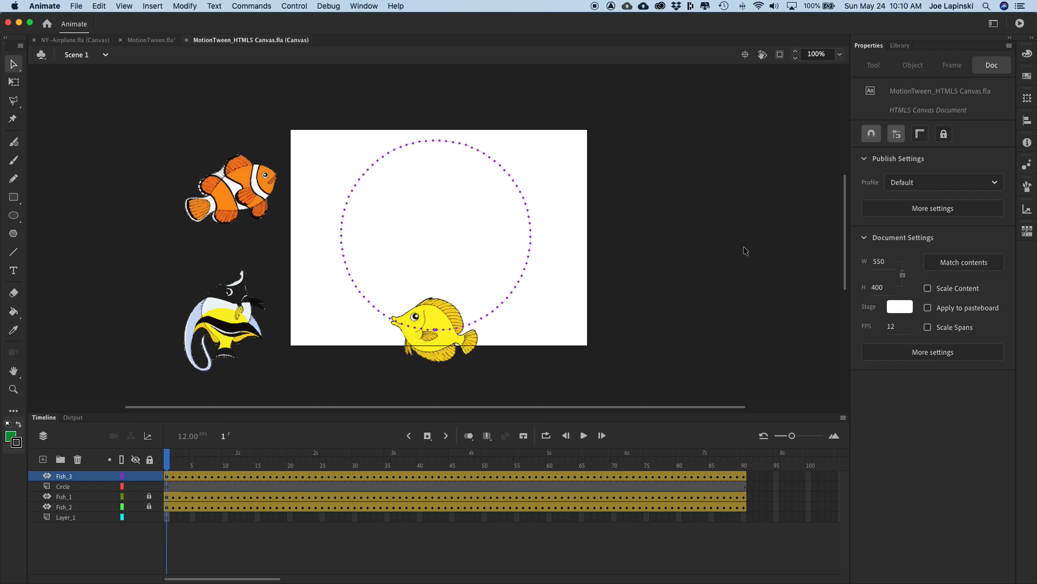
{"action": "key", "text": "super+Return"}
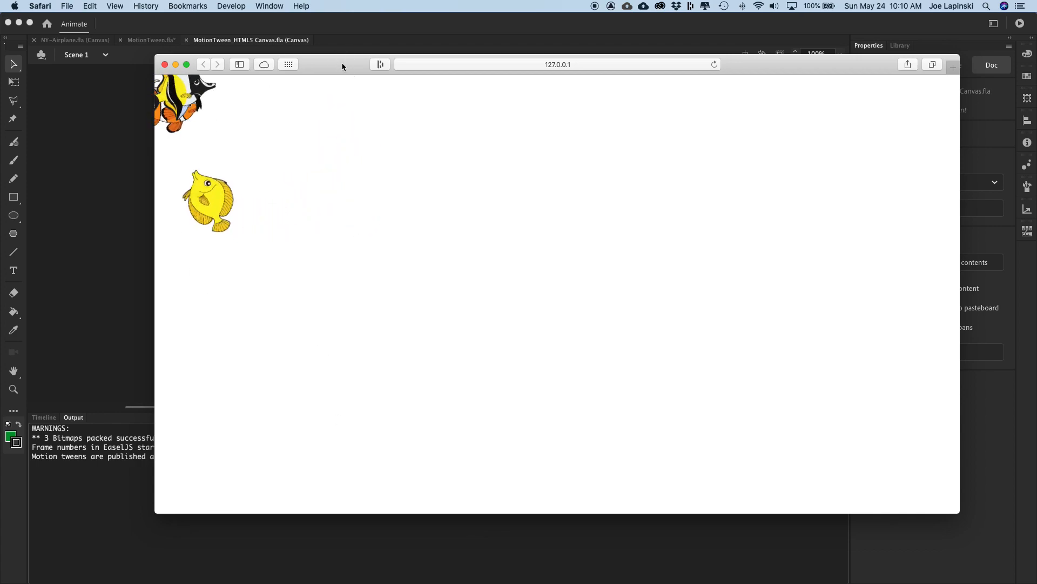
{"action": "key", "text": "super+q"}
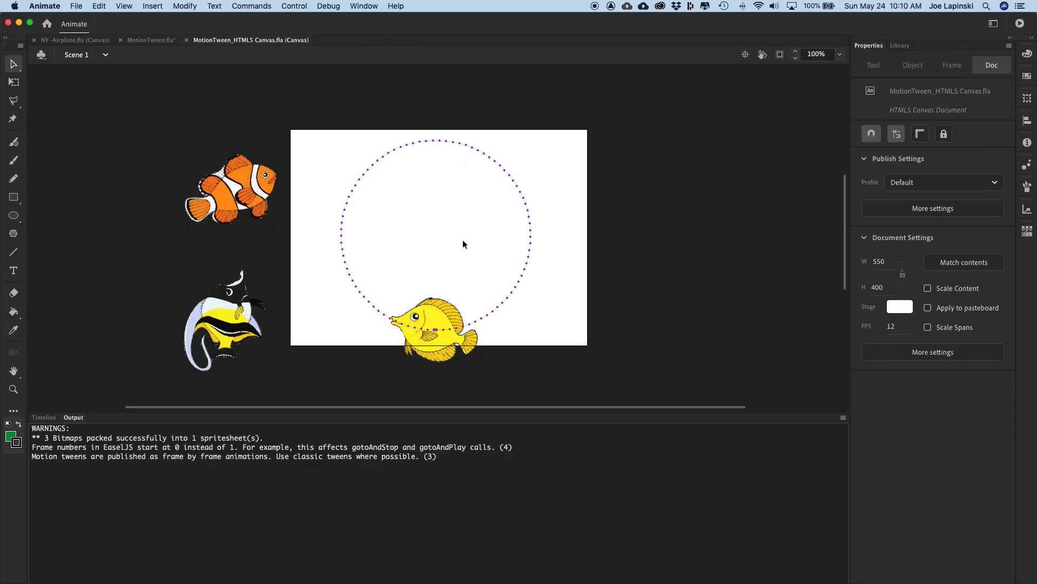
{"action": "left_click", "coordinate": [44, 417]}
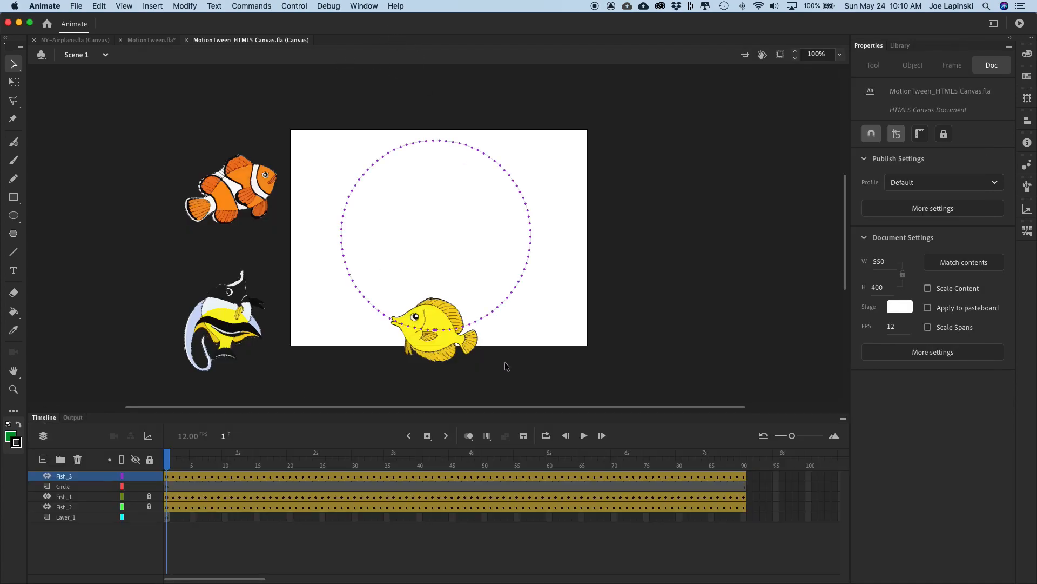